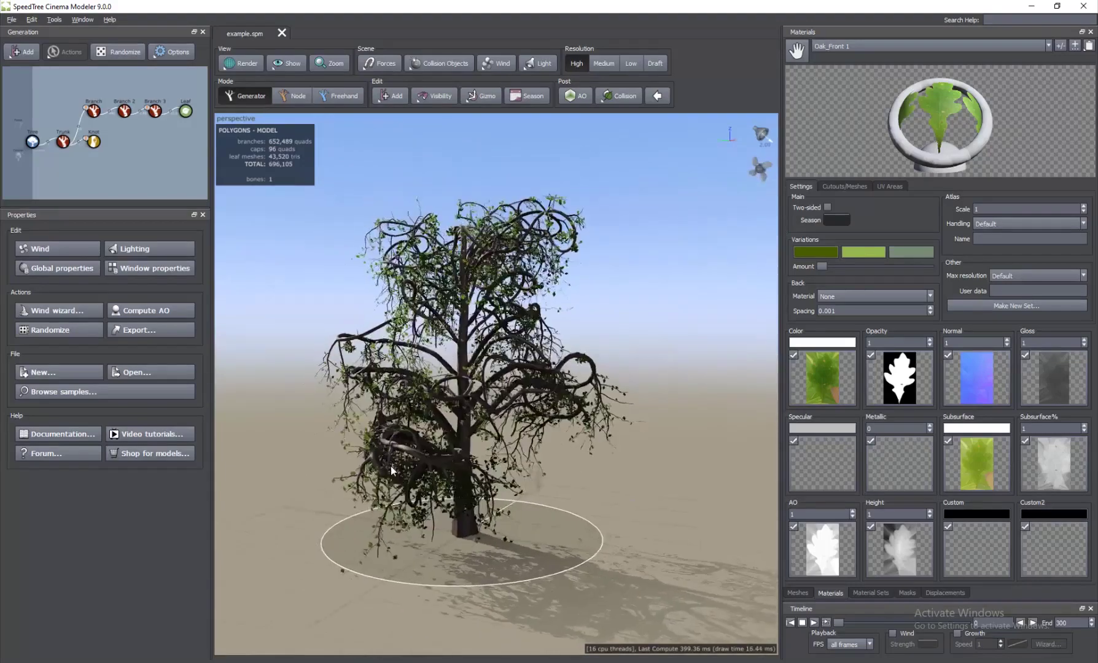
{"action": "scroll", "coordinate": [471, 466], "scroll_direction": "up", "scroll_amount": 3}
{"action": "scroll", "coordinate": [472, 465], "scroll_direction": "down", "scroll_amount": 3}
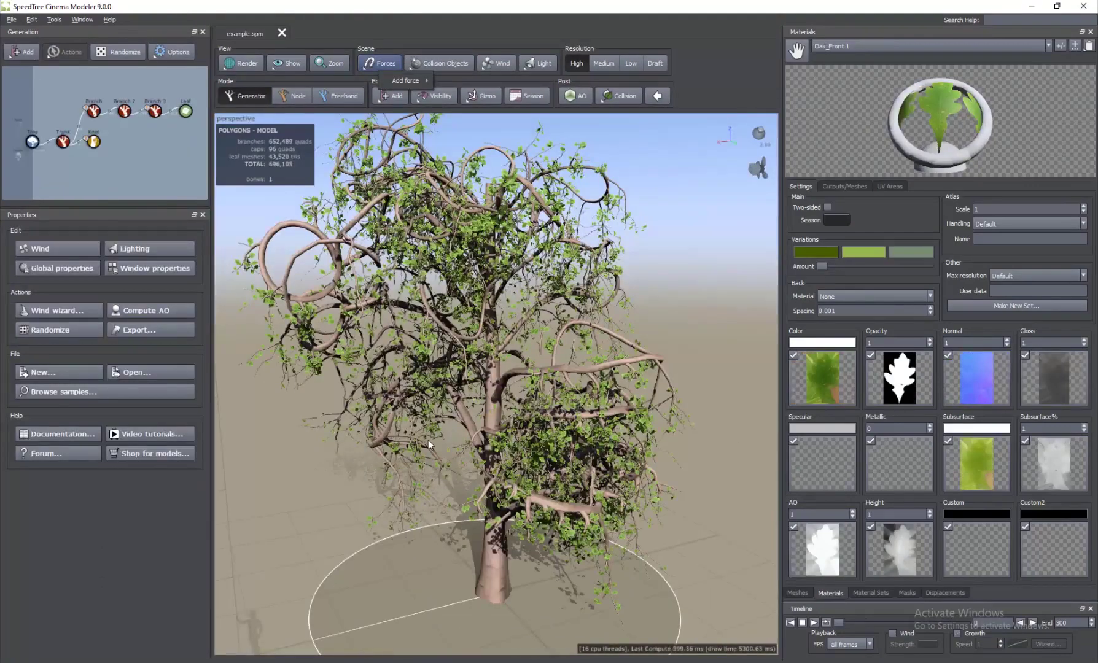
{"action": "left_click", "coordinate": [430, 445]}
{"action": "left_click_drag", "start_coordinate": [430, 446], "coordinate": [484, 360]}
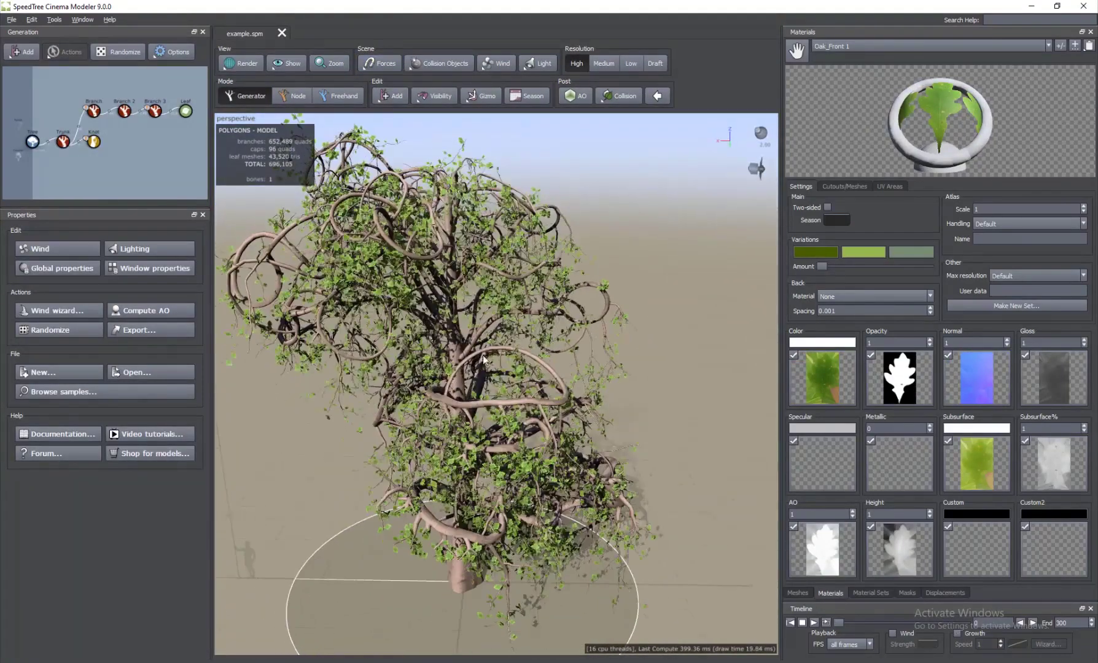
Start a new model from the Blank template
{"action": "left_click", "coordinate": [11, 20]}
{"action": "left_click", "coordinate": [22, 33]}
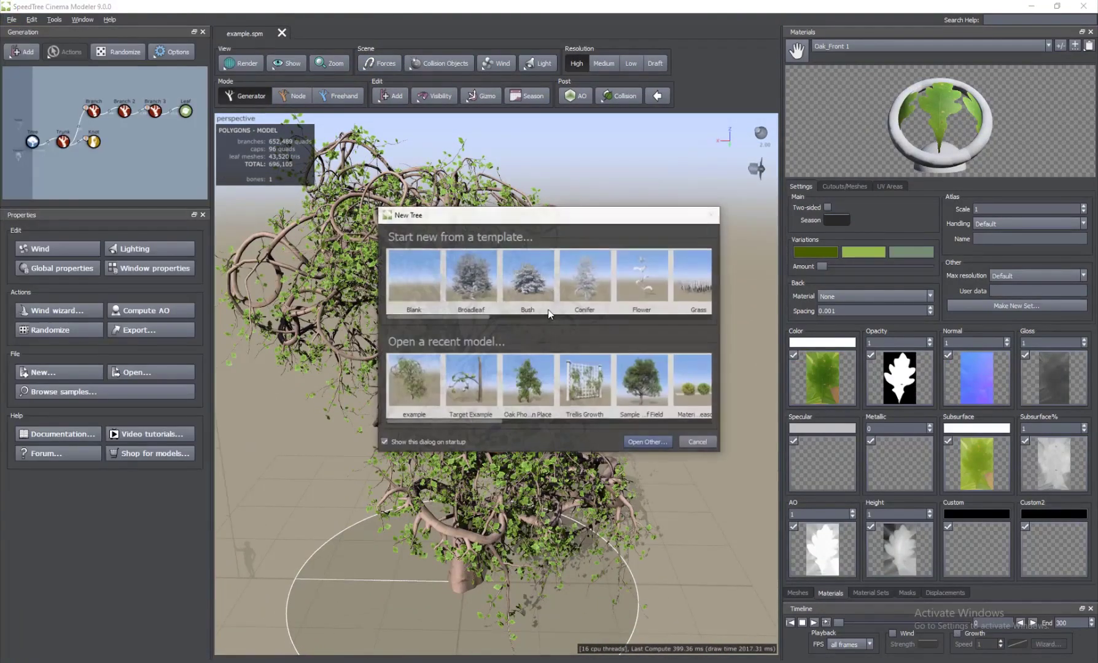
{"action": "left_click", "coordinate": [415, 281]}
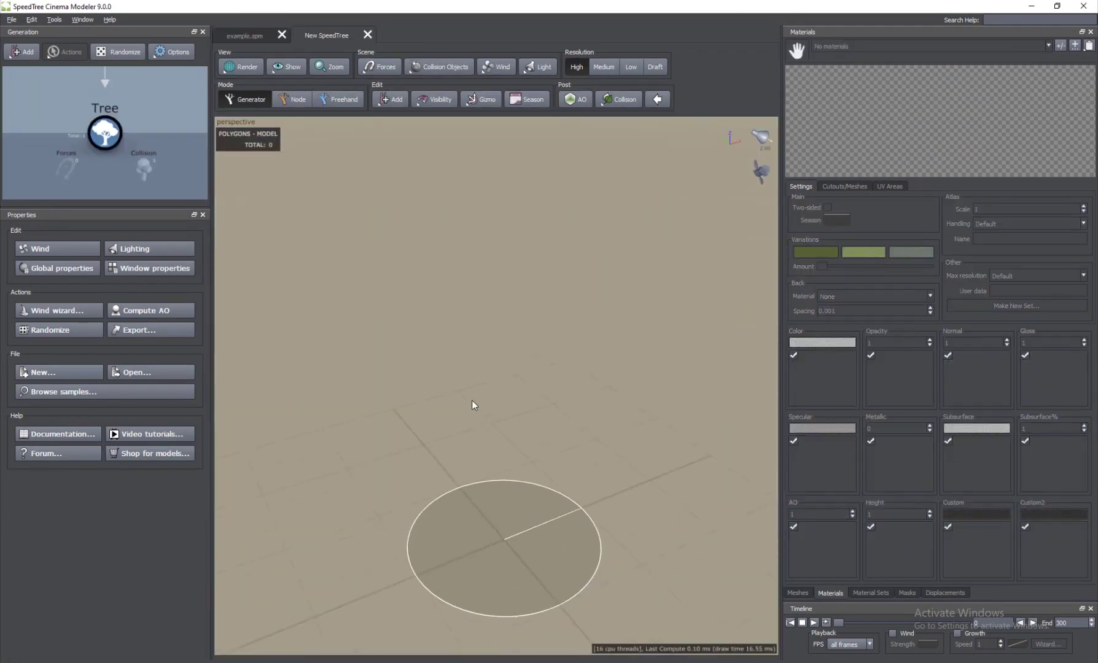
{"action": "left_click_drag", "start_coordinate": [472, 400], "coordinate": [400, 321]}
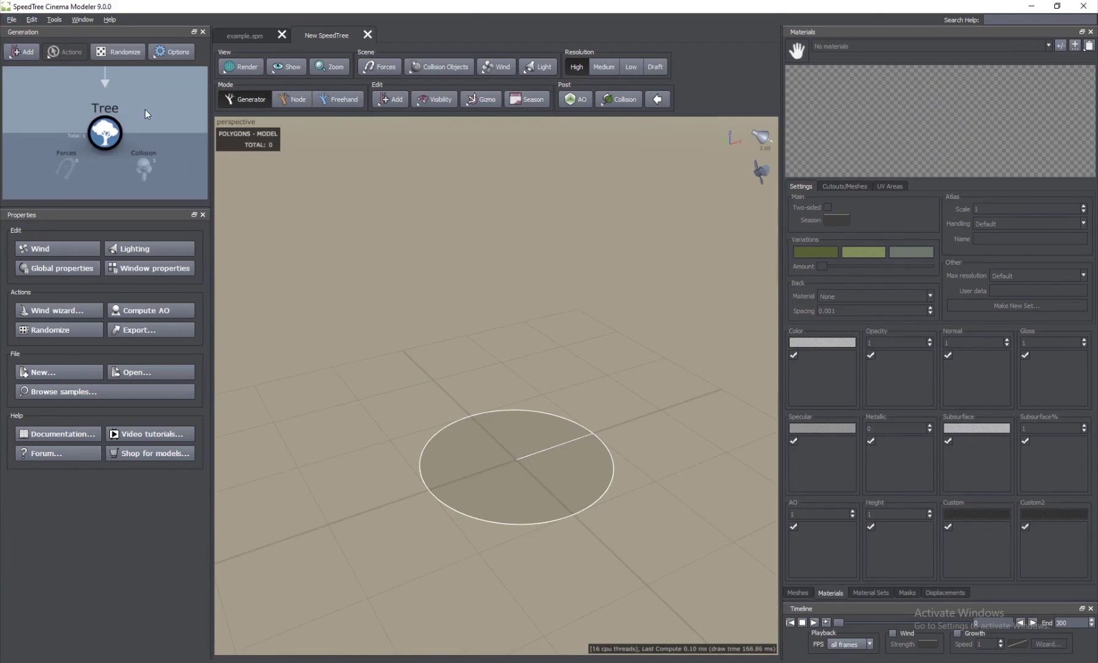
Add a Trunk generator to the tree and a Branch generator to the trunk
{"action": "left_click", "coordinate": [20, 54]}
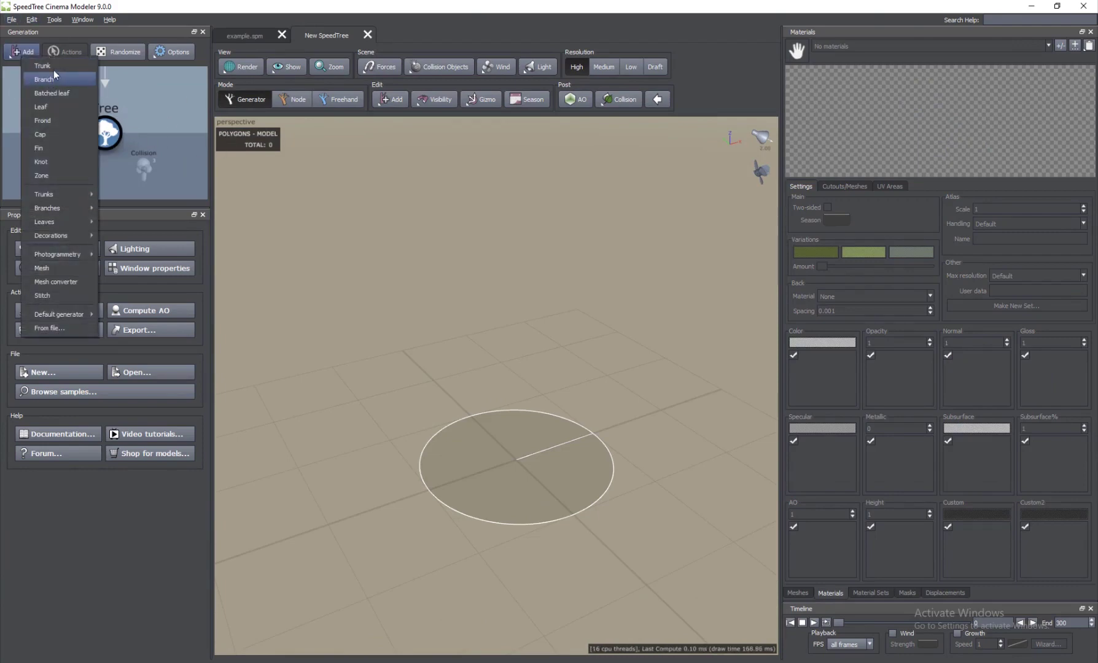
{"action": "left_click", "coordinate": [53, 68]}
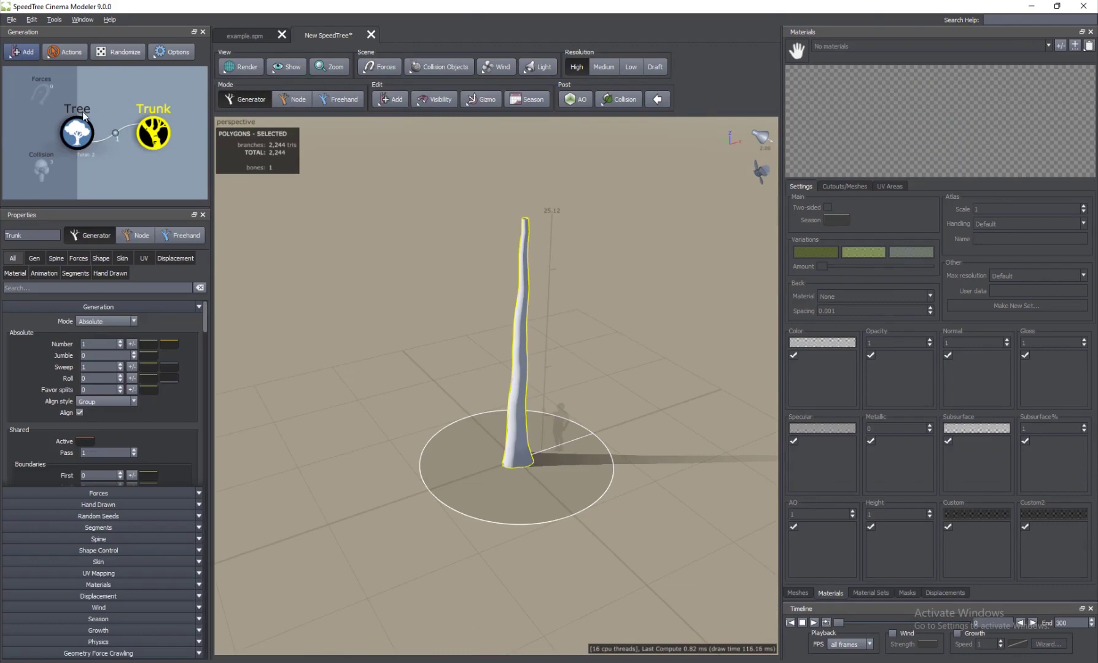
{"action": "left_click", "coordinate": [32, 57]}
{"action": "left_click", "coordinate": [59, 80]}
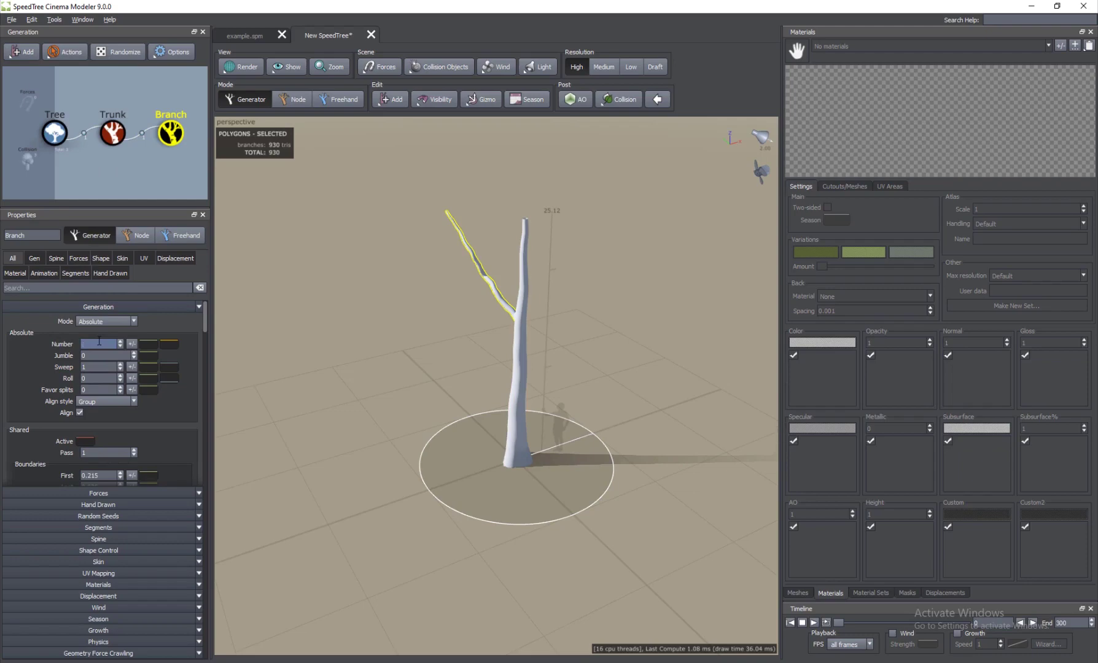
Set the Branch generator's absolute Number to 23
{"action": "key", "text": "Return"}
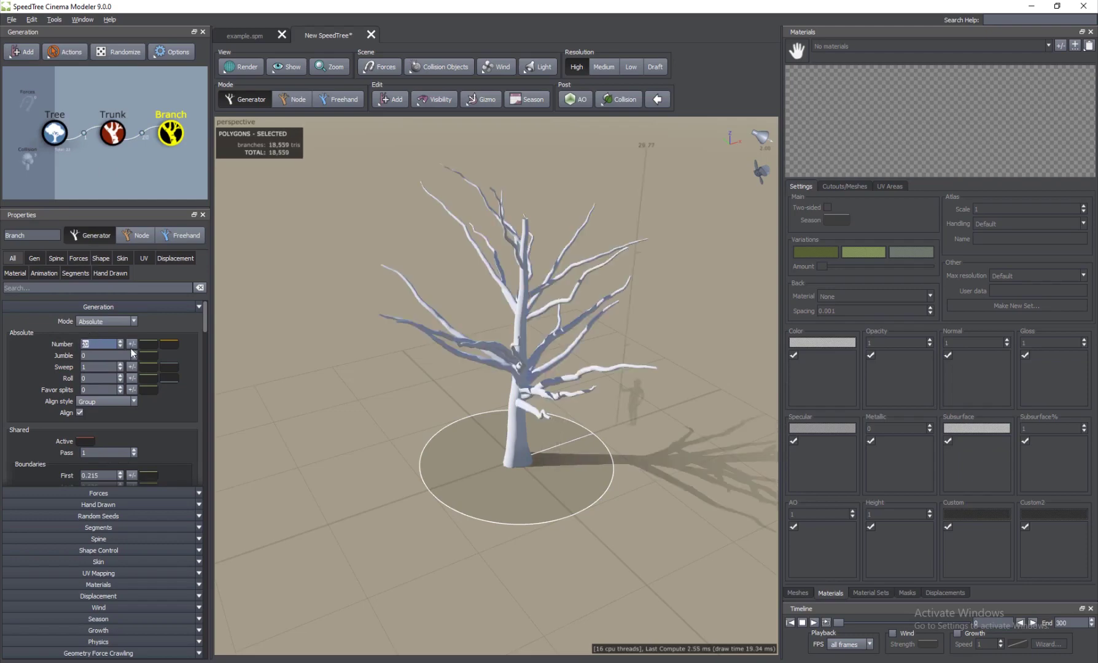
{"action": "left_click_drag", "start_coordinate": [121, 344], "coordinate": [122, 335]}
{"action": "left_click_drag", "start_coordinate": [406, 381], "coordinate": [454, 412]}
Select the Branch generator on the tree and add a Direction force to it
{"action": "left_click", "coordinate": [498, 343]}
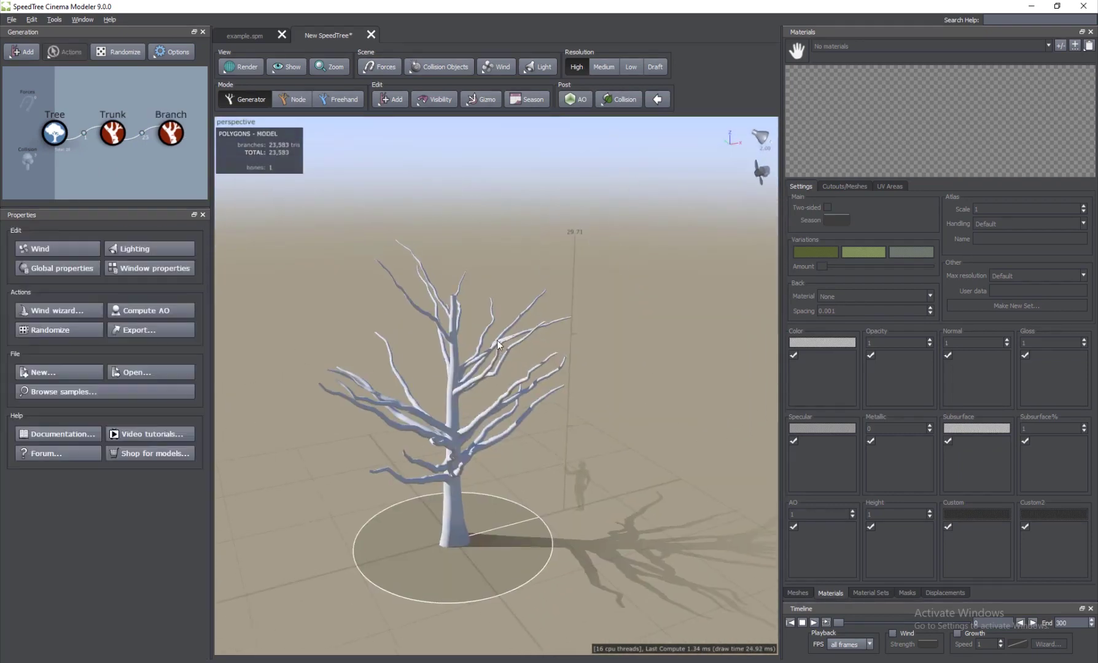
{"action": "left_click", "coordinate": [499, 342]}
{"action": "left_click", "coordinate": [386, 69]}
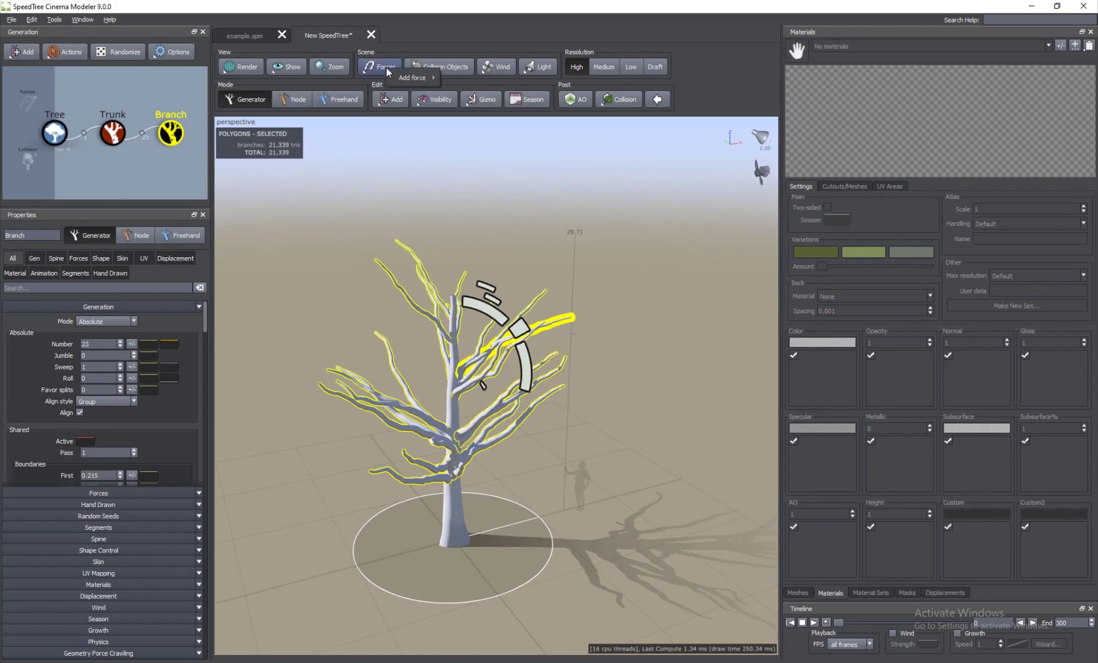
{"action": "mouse_move", "coordinate": [423, 78]}
{"action": "left_click", "coordinate": [481, 82]}
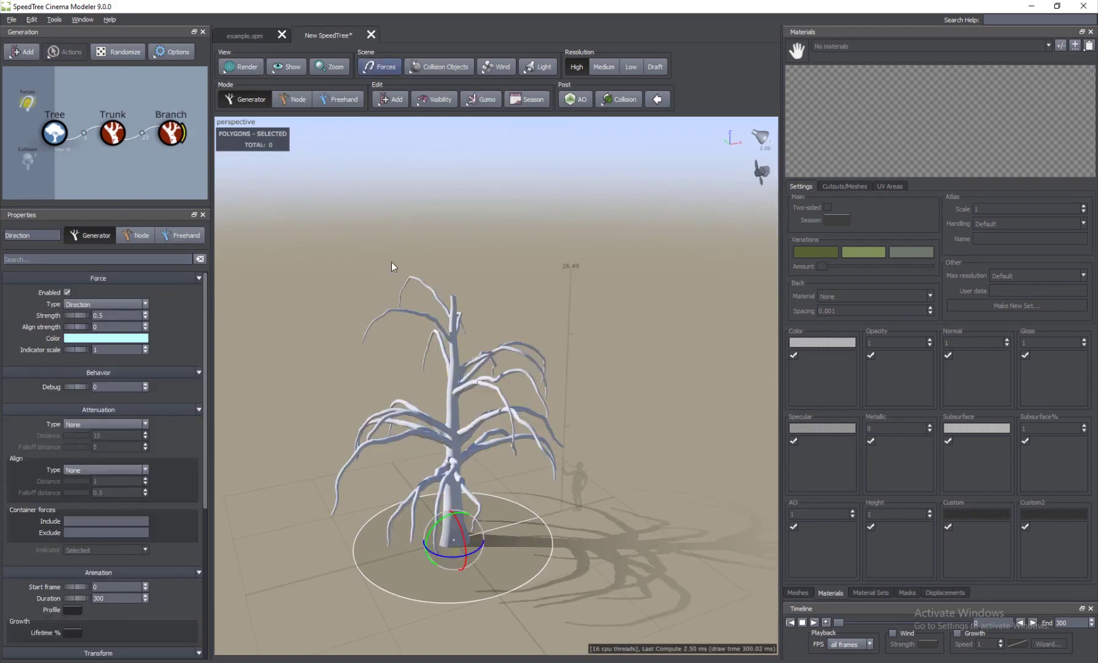
Reduce the branches' Direction force amount to 0.08
{"action": "left_click", "coordinate": [431, 294]}
{"action": "left_click", "coordinate": [85, 261]}
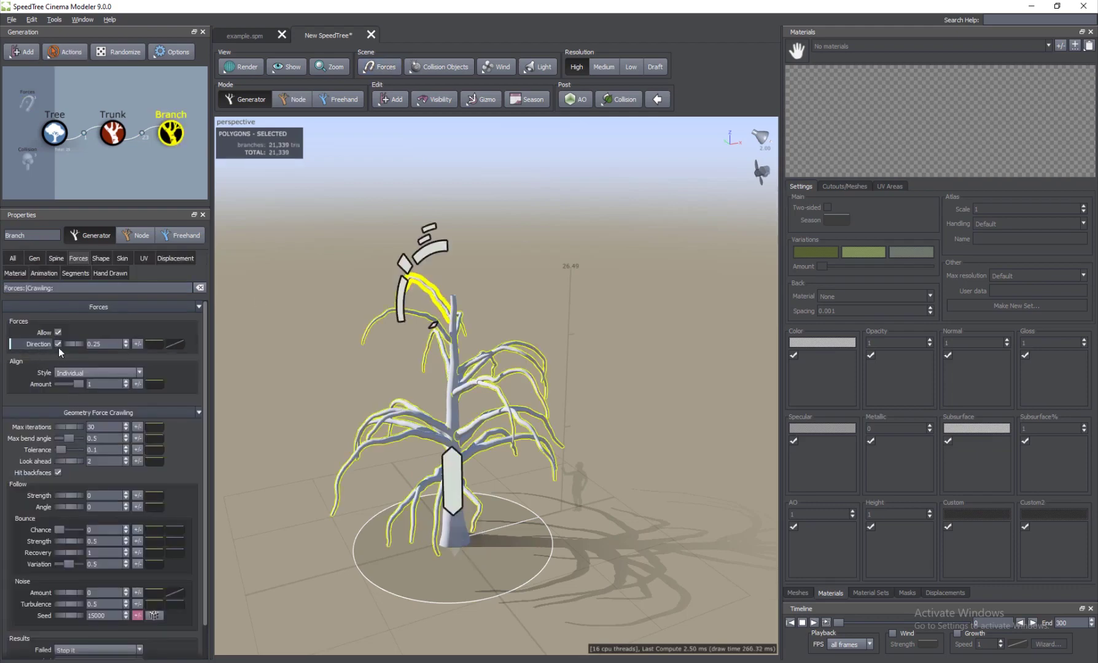
{"action": "mouse_move", "coordinate": [70, 346]}
{"action": "left_mouse_down"}
{"action": "mouse_move", "coordinate": [120, 349]}
{"action": "mouse_move", "coordinate": [23, 346]}
{"action": "mouse_move", "coordinate": [97, 354]}
{"action": "mouse_move", "coordinate": [43, 350]}
{"action": "mouse_move", "coordinate": [80, 351]}
{"action": "mouse_move", "coordinate": [50, 350]}
{"action": "mouse_move", "coordinate": [64, 350]}
{"action": "left_mouse_up"}
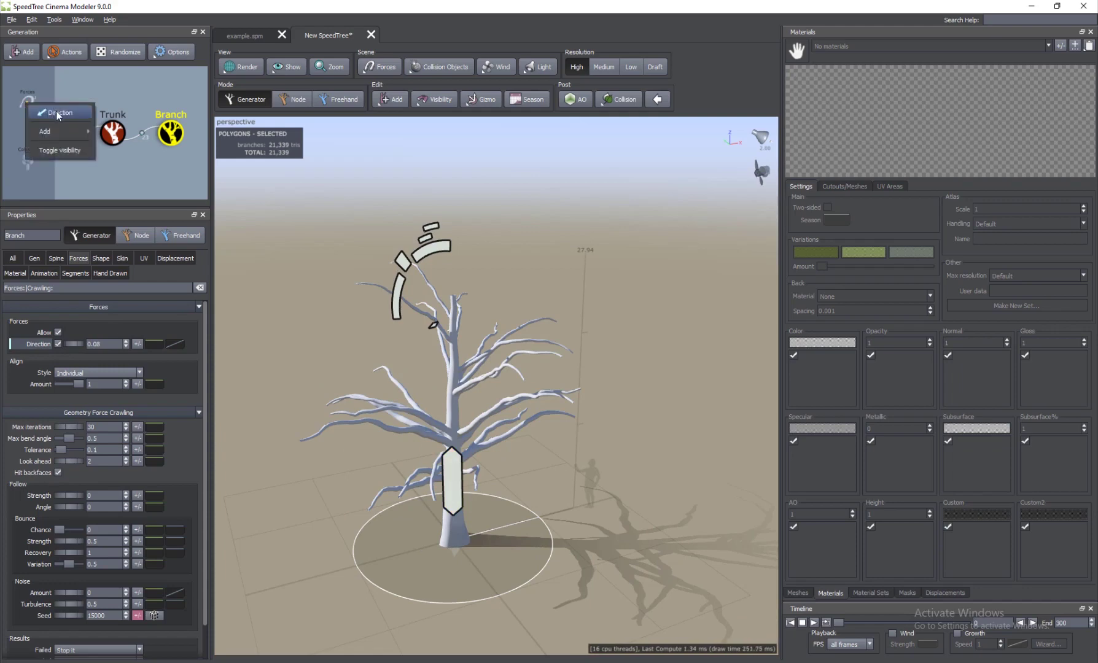
Select the Direction force and move it from the trunk base up beside the crown
{"action": "left_click", "coordinate": [456, 535]}
{"action": "left_click", "coordinate": [461, 527]}
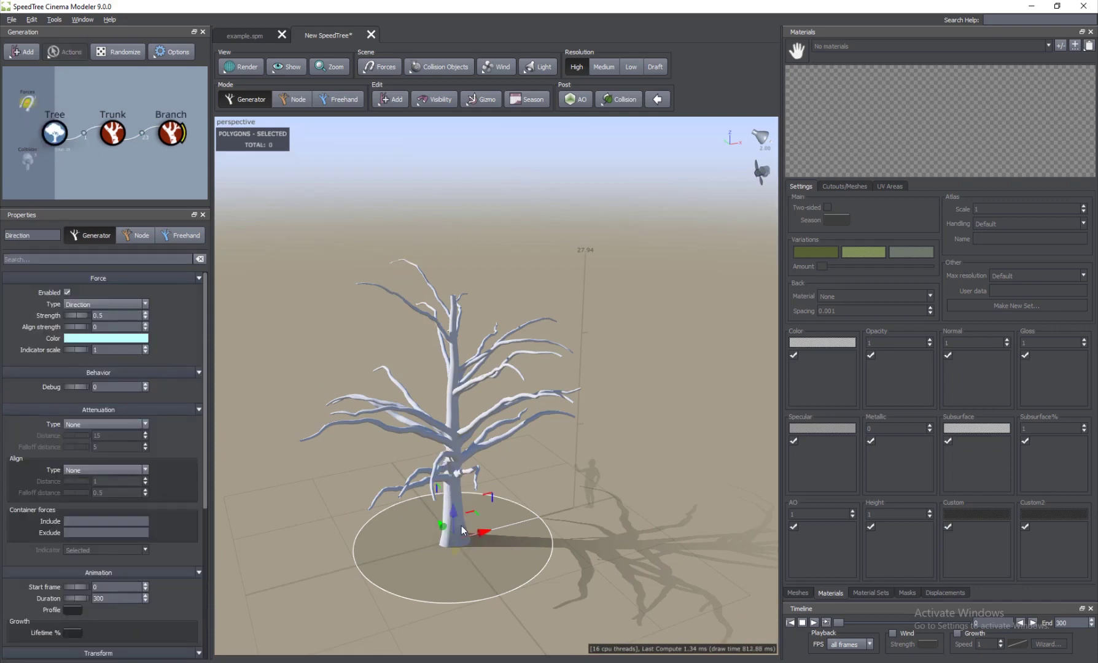
{"action": "left_click_drag", "start_coordinate": [452, 516], "coordinate": [587, 293]}
{"action": "scroll", "coordinate": [566, 294], "scroll_direction": "up", "scroll_amount": 5}
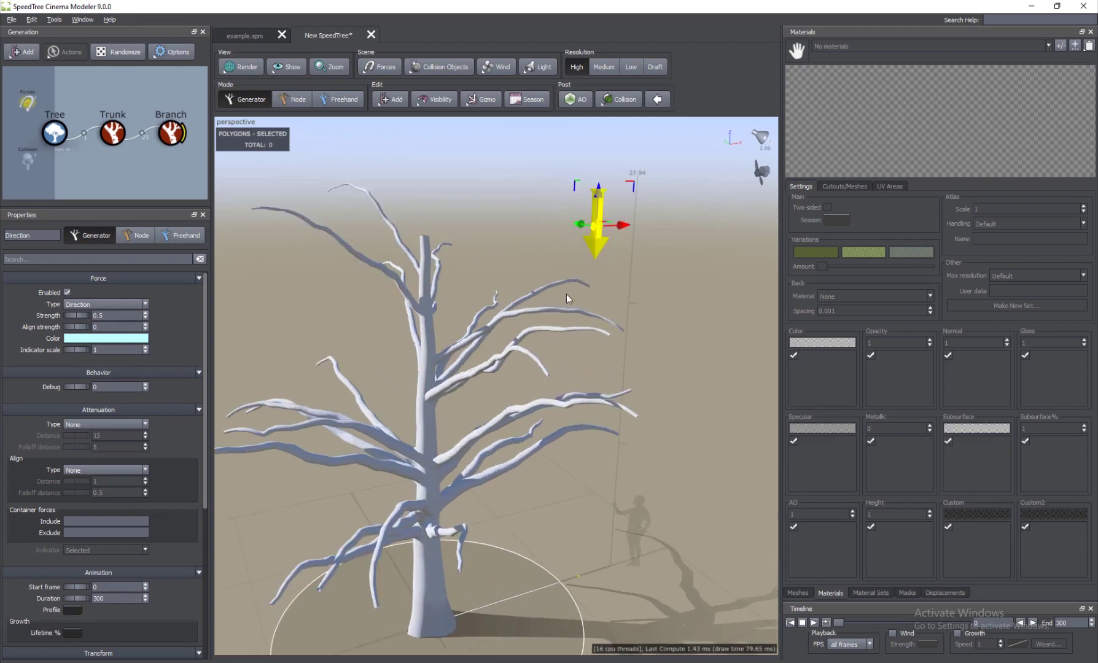
{"action": "middle_click_drag", "start_coordinate": [567, 293], "coordinate": [537, 315]}
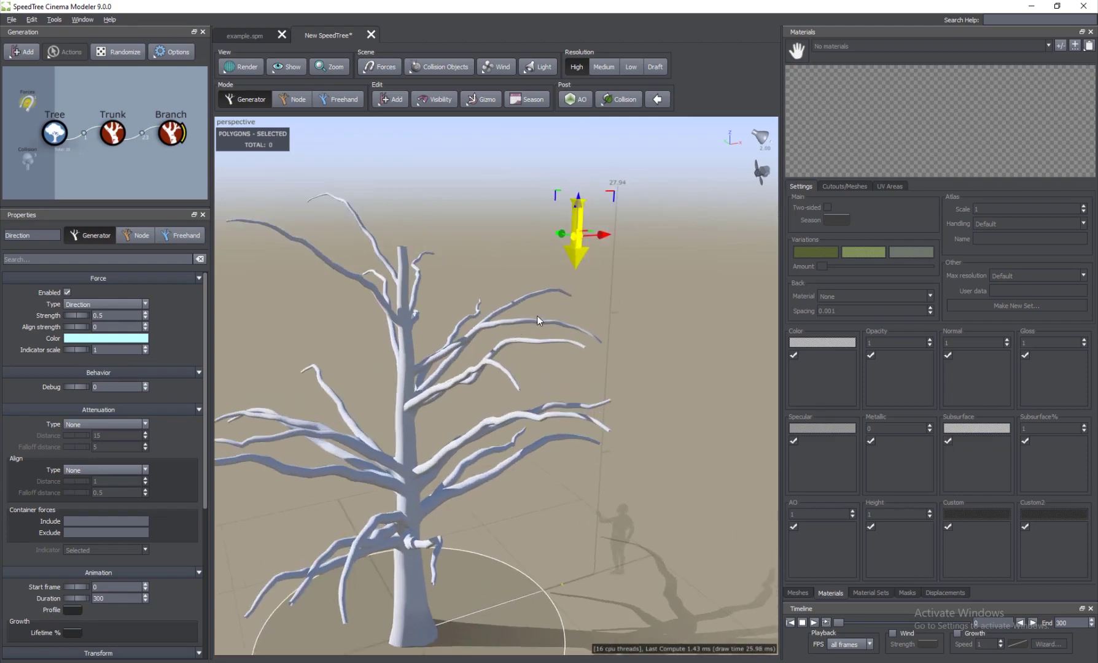
Keep the force type as Direction, and set its Strength to 1.33 and Indicator scale to 3.49
{"action": "left_click", "coordinate": [93, 304]}
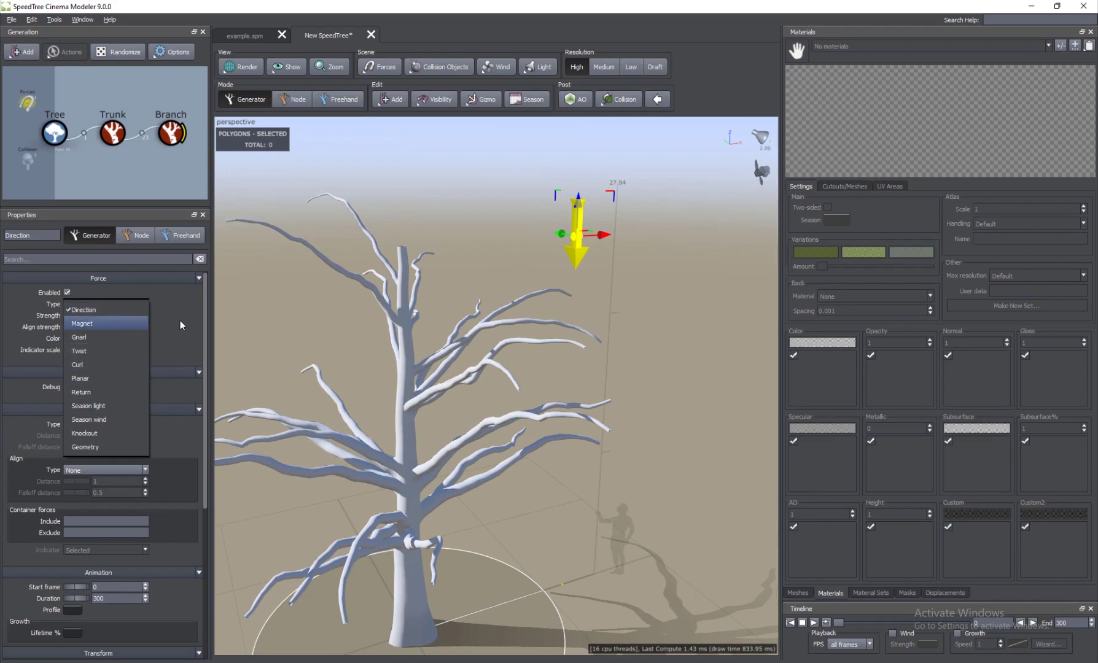
{"action": "left_click", "coordinate": [102, 311]}
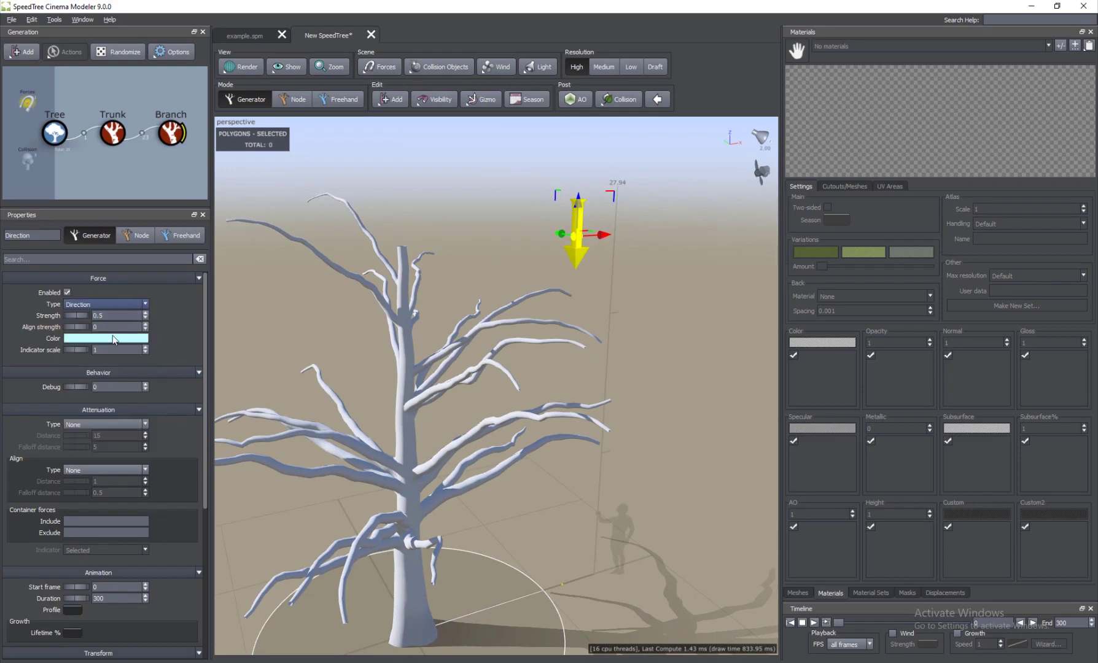
{"action": "left_click_drag", "start_coordinate": [80, 319], "coordinate": [215, 359]}
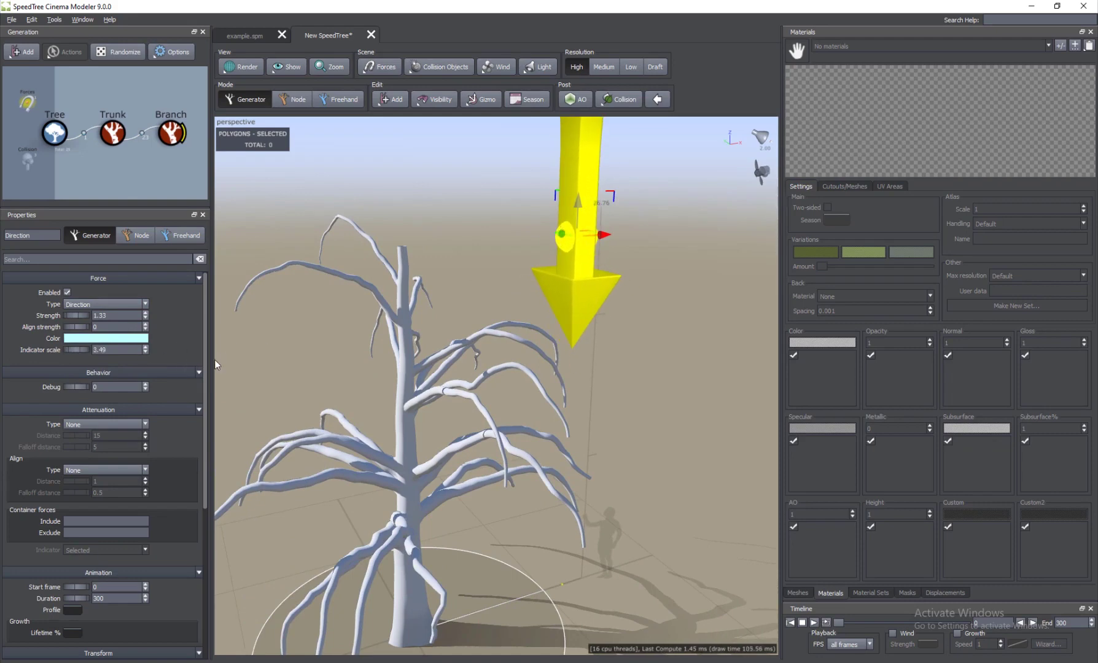
Rotate the Direction force so its arrow points almost horizontally at the tree, and set its Strength to 1.32
{"action": "scroll", "coordinate": [513, 366], "scroll_direction": "down", "scroll_amount": 3}
{"action": "left_click_drag", "start_coordinate": [543, 355], "coordinate": [675, 249]}
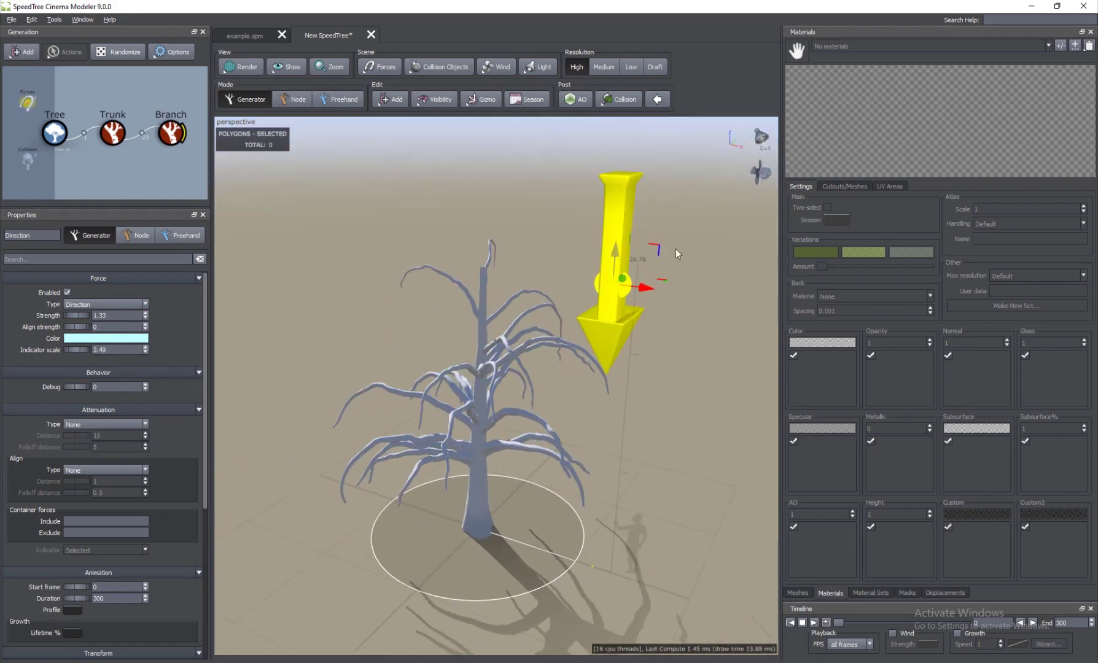
{"action": "left_click_drag", "start_coordinate": [592, 292], "coordinate": [536, 354]}
{"action": "left_click", "coordinate": [592, 274]}
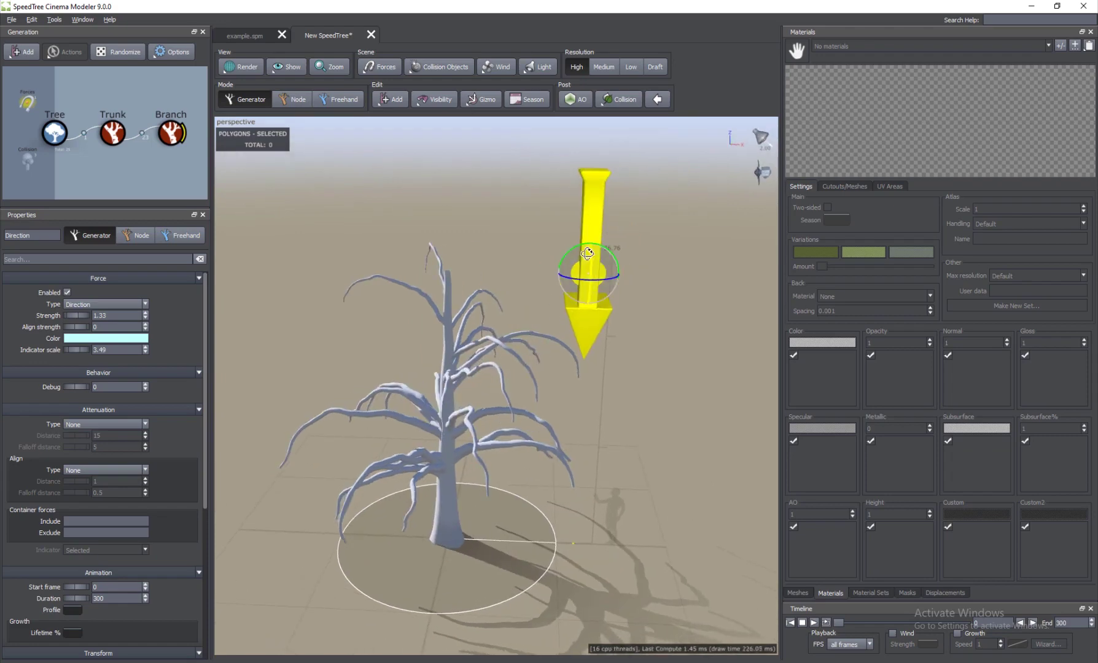
{"action": "left_click_drag", "start_coordinate": [580, 246], "coordinate": [662, 321]}
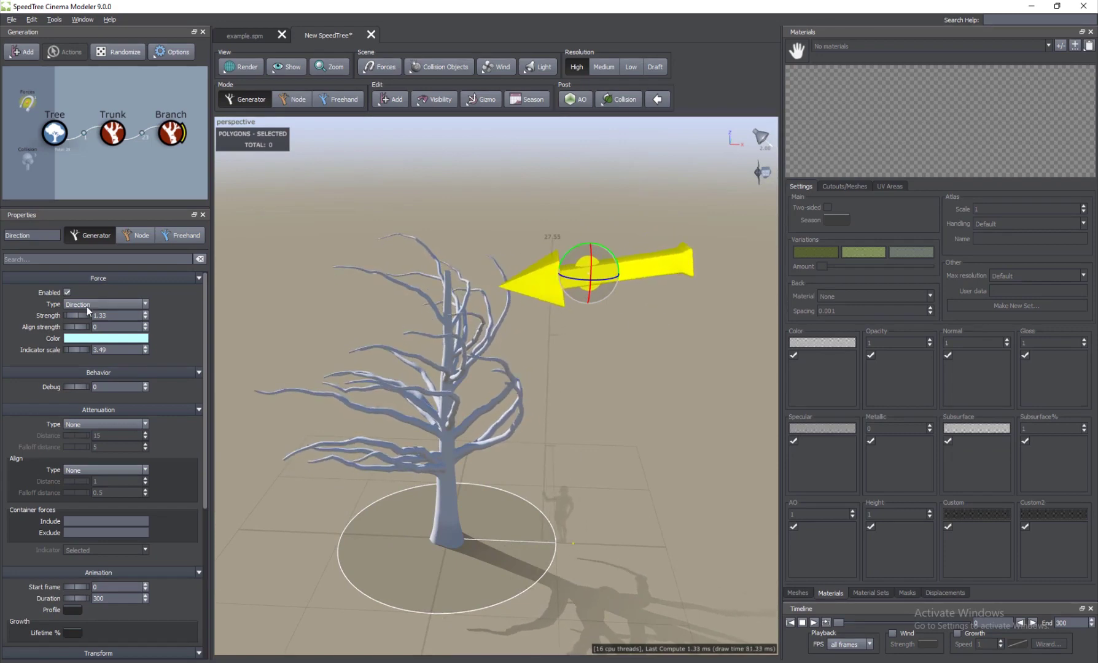
{"action": "left_click_drag", "start_coordinate": [76, 316], "coordinate": [1, 355]}
{"action": "left_click_drag", "start_coordinate": [84, 312], "coordinate": [101, 437]}
Enlarge the Tree generator's Radius so the base circle extends well beyond the branches
{"action": "scroll", "coordinate": [491, 452], "scroll_direction": "down", "scroll_amount": 2}
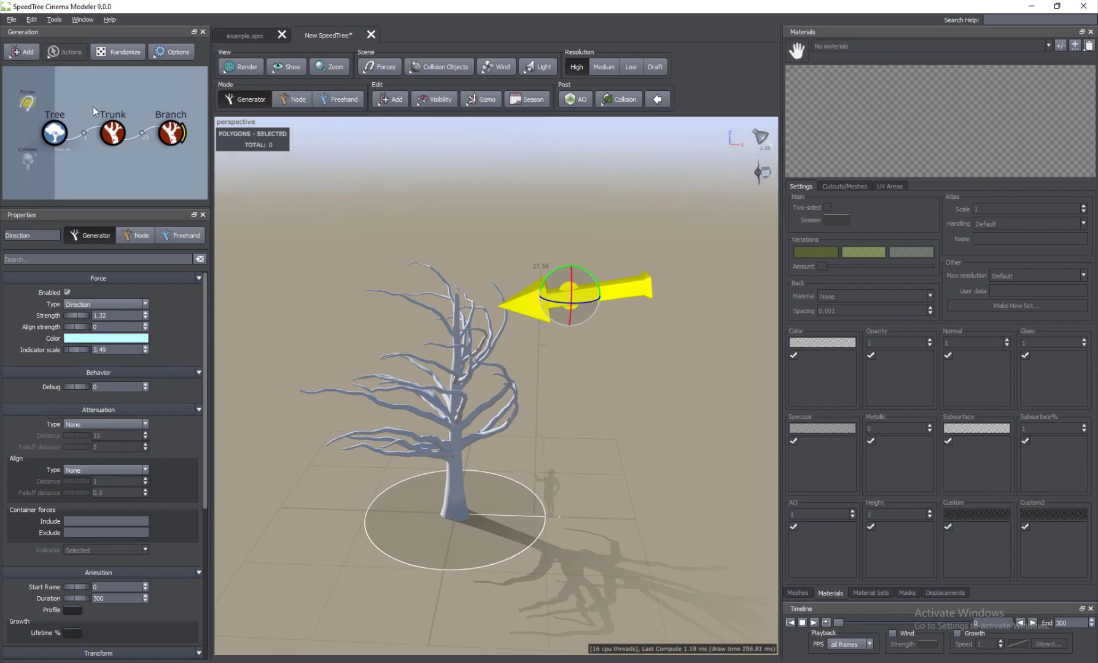
{"action": "left_click", "coordinate": [58, 138]}
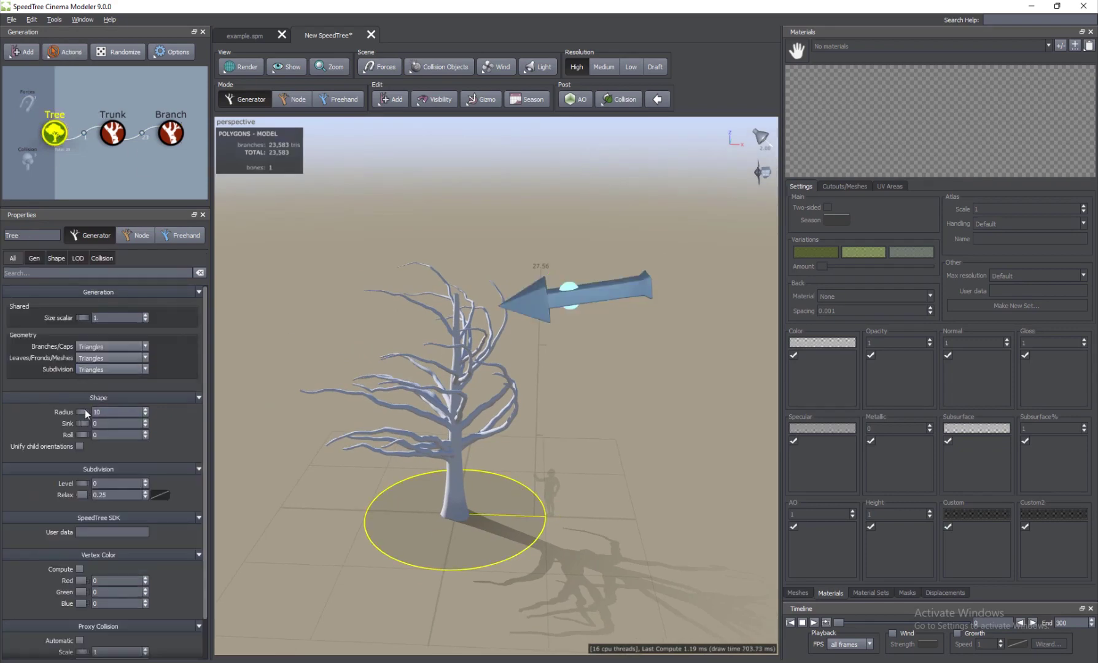
{"action": "left_click_drag", "start_coordinate": [77, 412], "coordinate": [969, 389]}
Set the Trunk generator's Number to 4 and raise its Position to about 1.33 to spread the trunks apart
{"action": "left_click", "coordinate": [454, 474]}
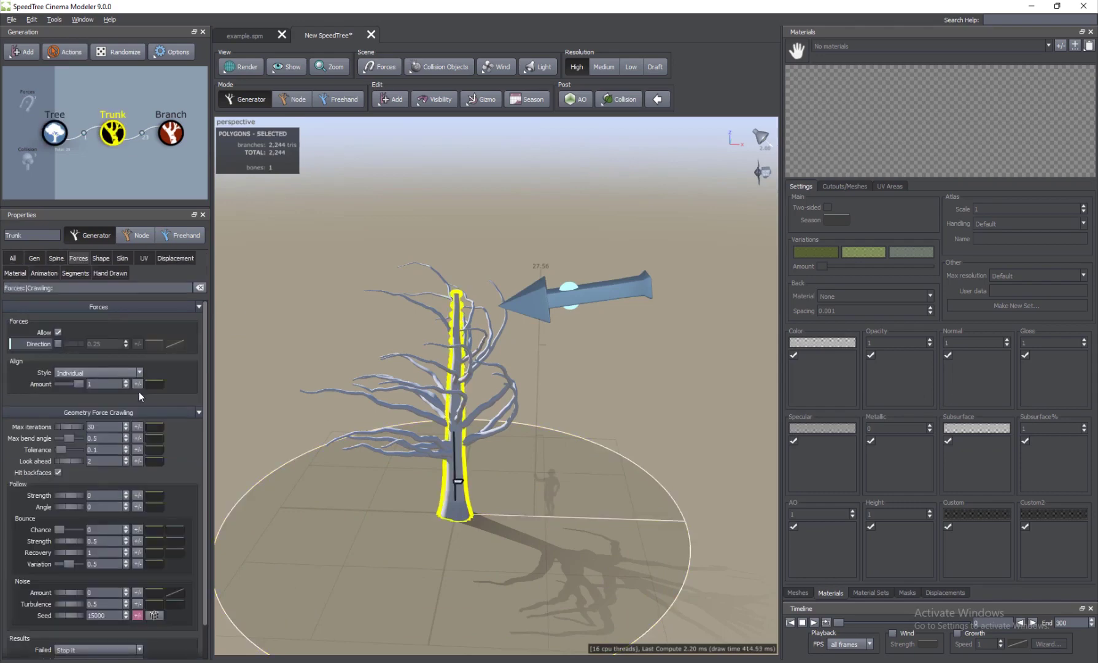
{"action": "left_click", "coordinate": [13, 261]}
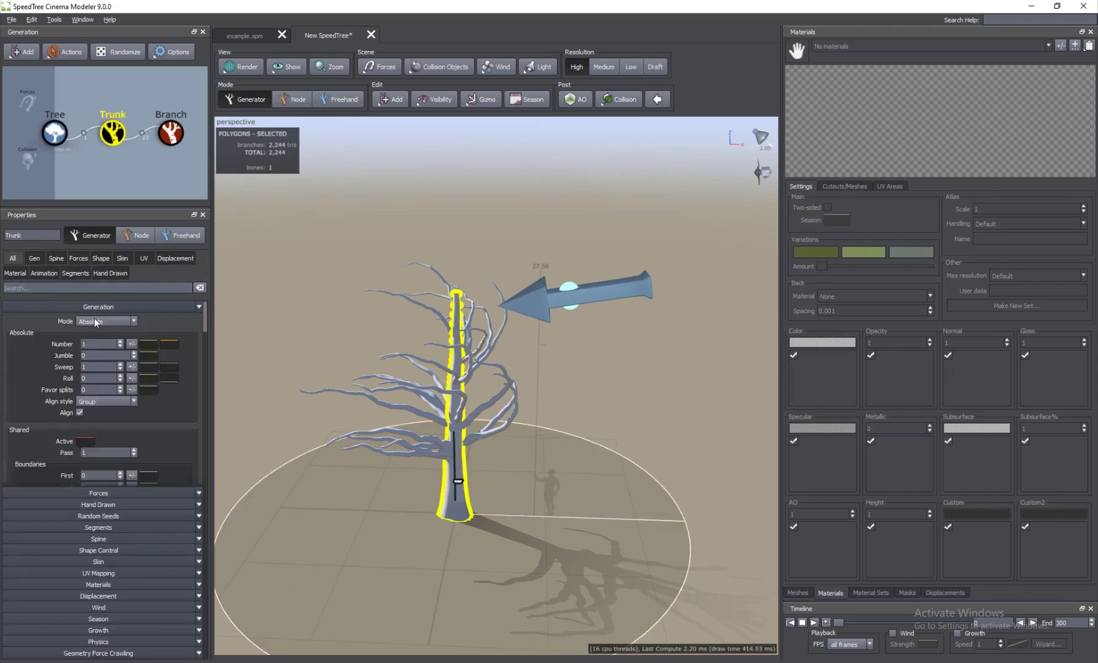
{"action": "type", "text": "4"}
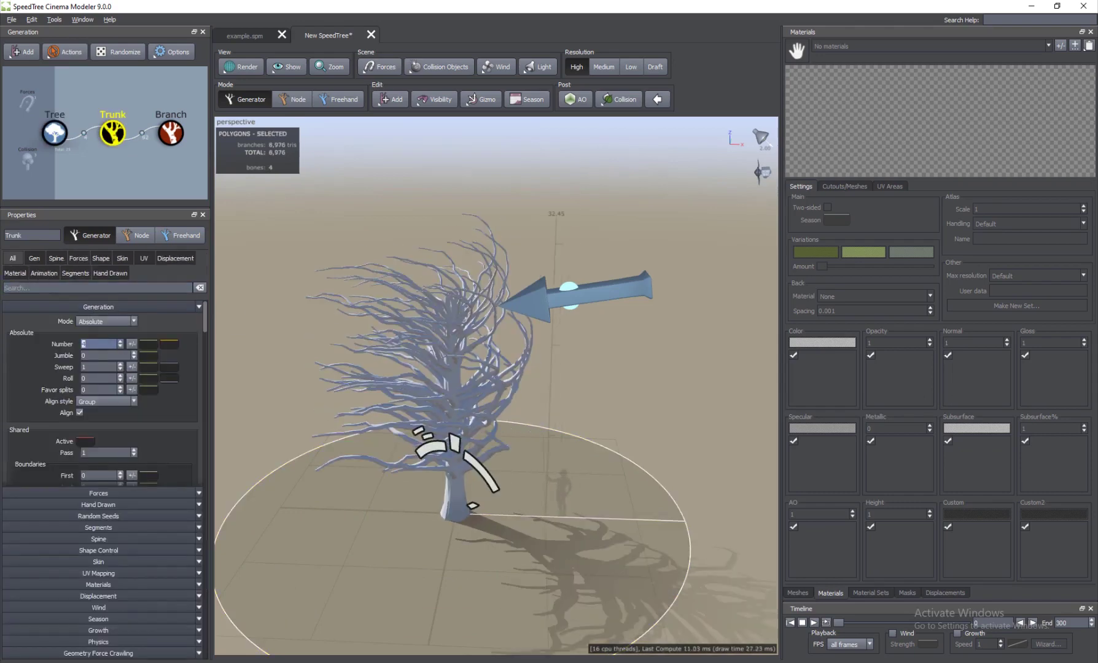
{"action": "scroll", "coordinate": [50, 417], "scroll_direction": "down", "scroll_amount": 3}
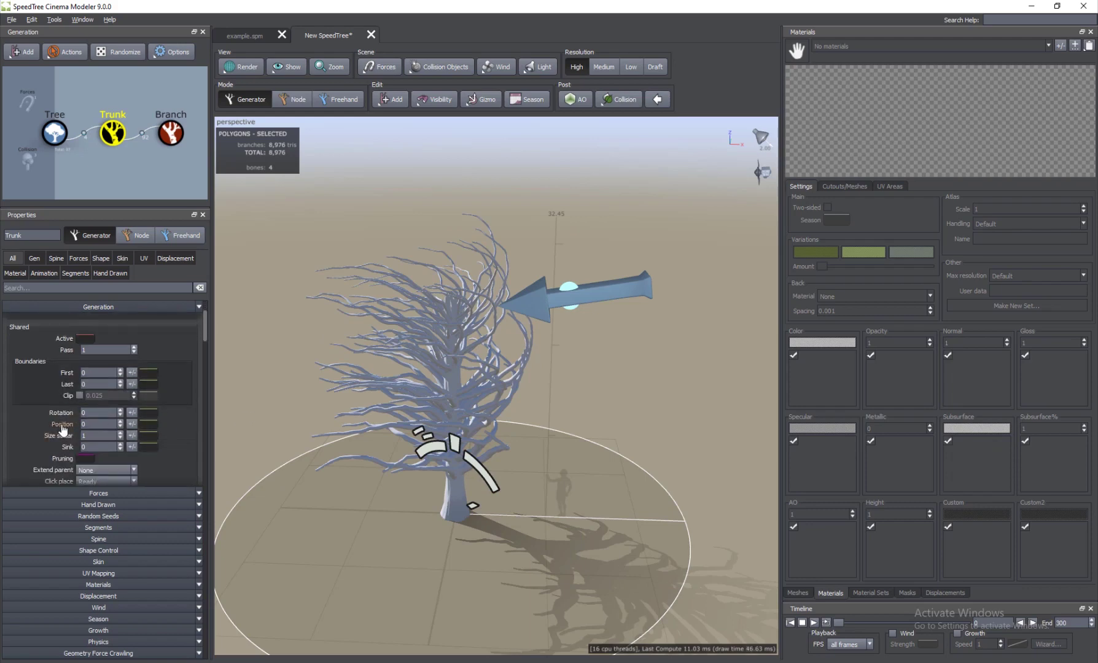
{"action": "left_click_drag", "start_coordinate": [121, 428], "coordinate": [121, 417]}
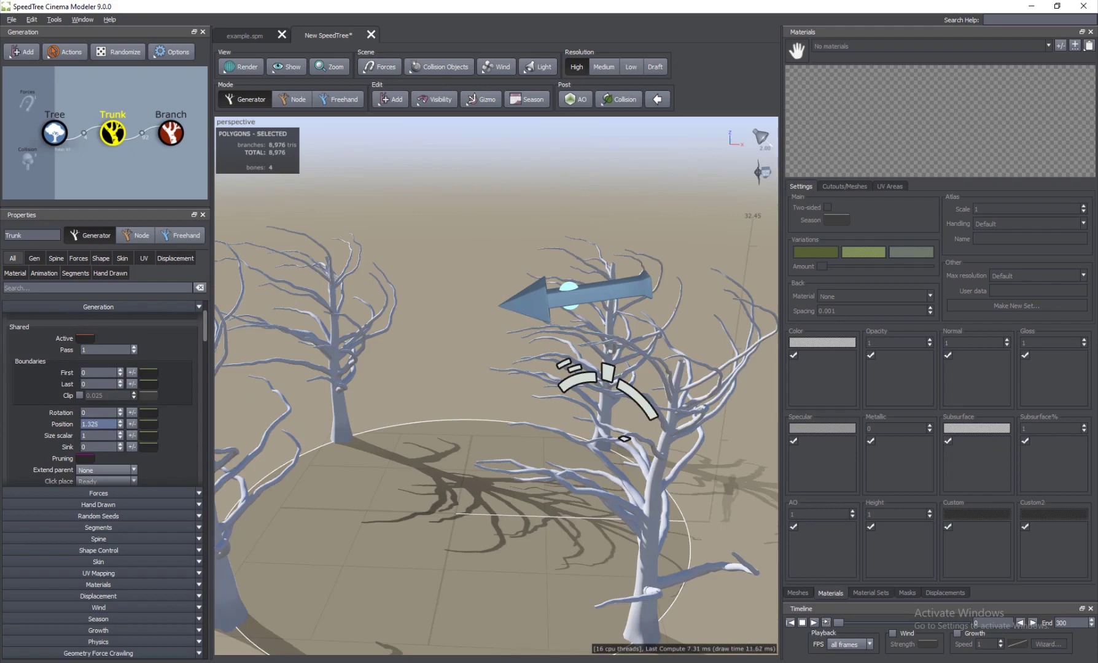
Move the Direction force outside the group of trees to about X 36, and raise its Strength to 3.63
{"action": "scroll", "coordinate": [466, 466], "scroll_direction": "down", "scroll_amount": 5}
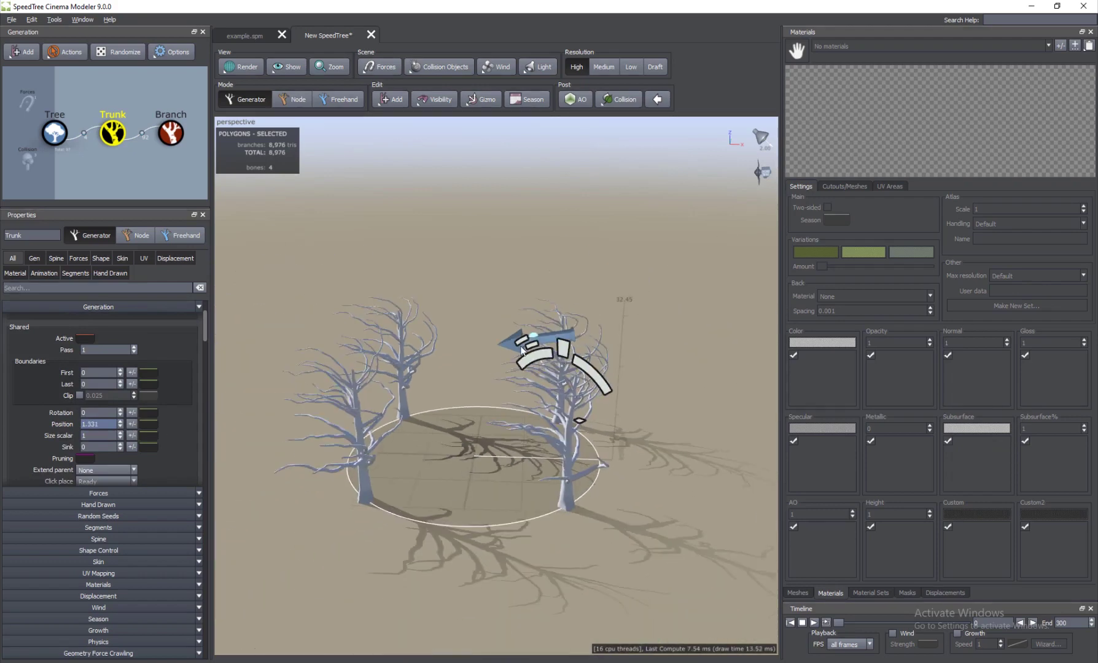
{"action": "left_click", "coordinate": [515, 348]}
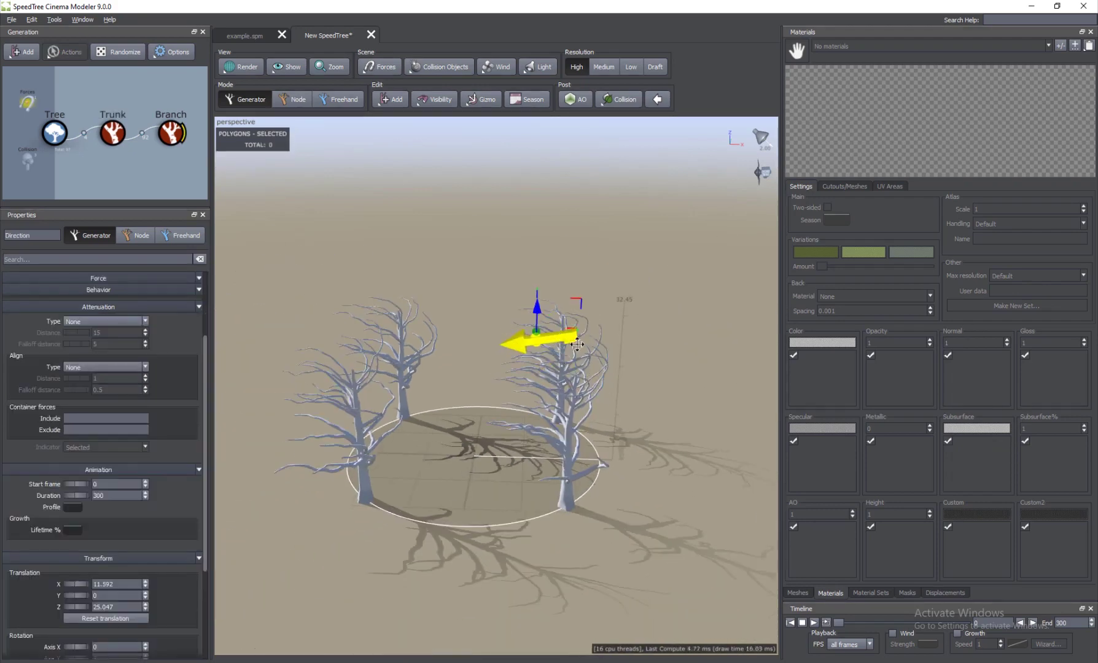
{"action": "left_click_drag", "start_coordinate": [514, 348], "coordinate": [688, 368]}
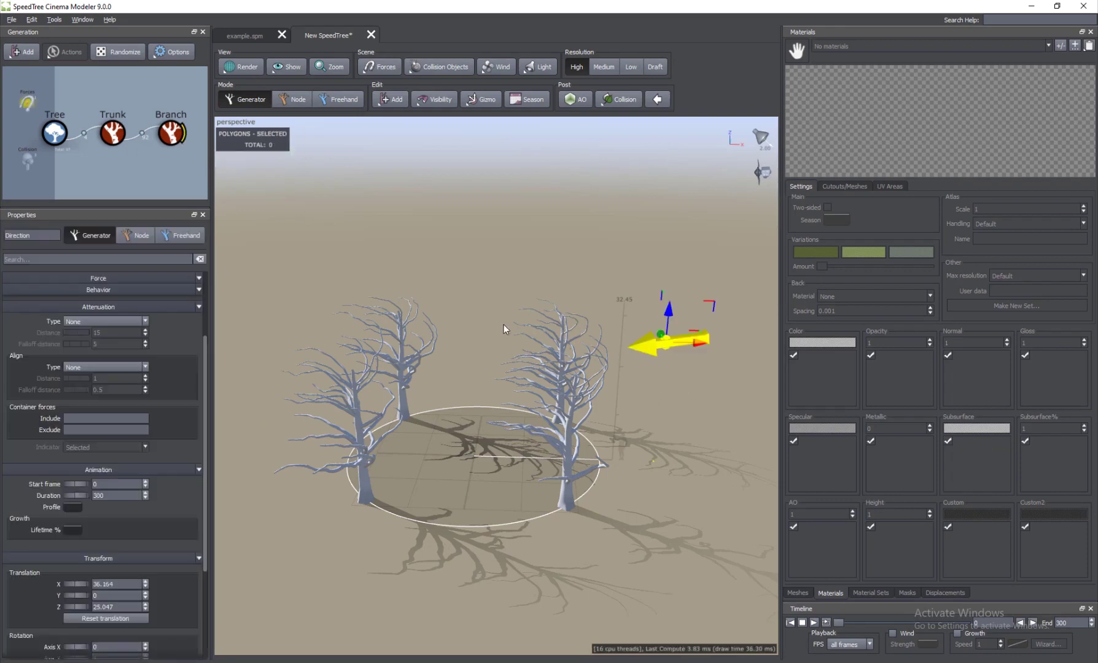
{"action": "left_click_drag", "start_coordinate": [72, 314], "coordinate": [61, 315]}
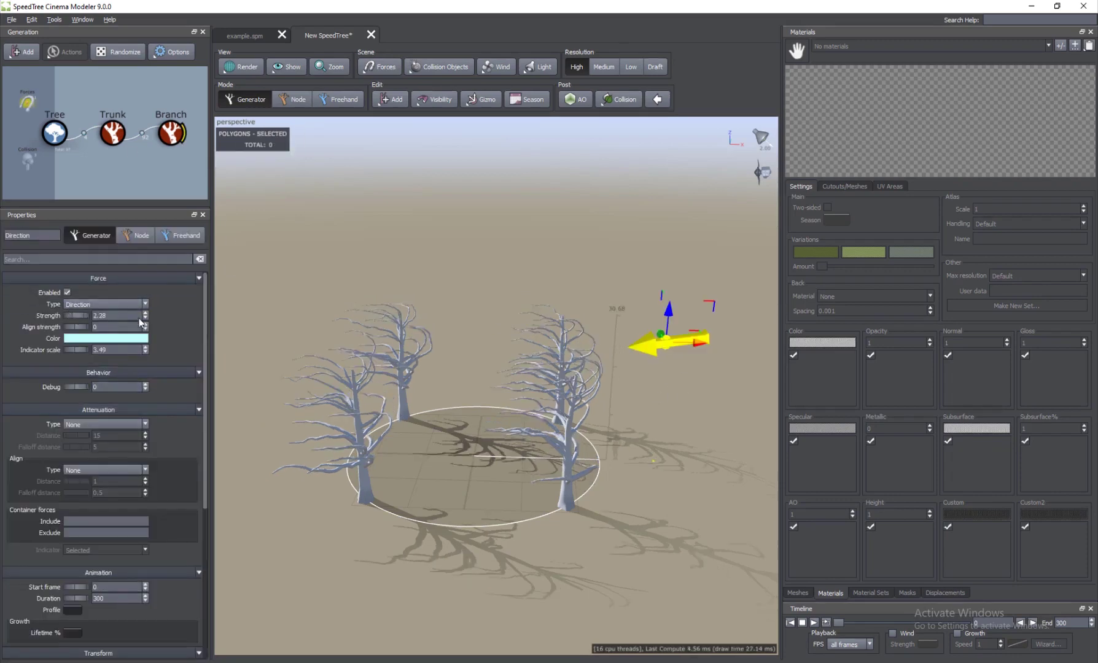
{"action": "left_click_drag", "start_coordinate": [20, 360], "coordinate": [349, 377]}
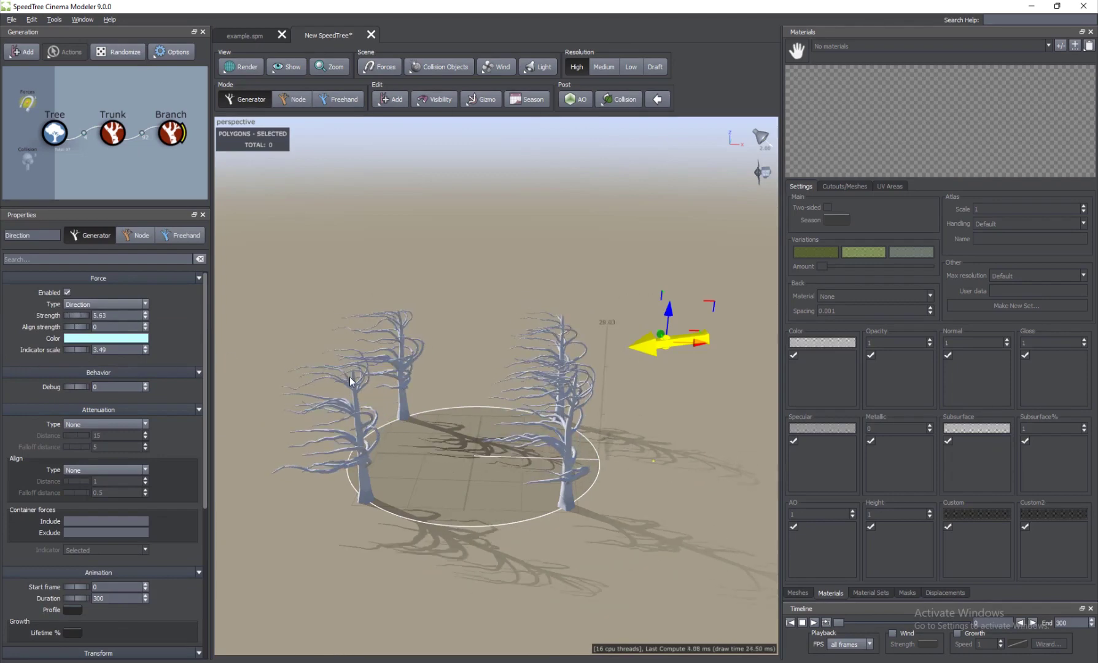
Set the Direction force's attenuation type to Linear and move the force in over the rear tree
{"action": "left_click", "coordinate": [86, 424]}
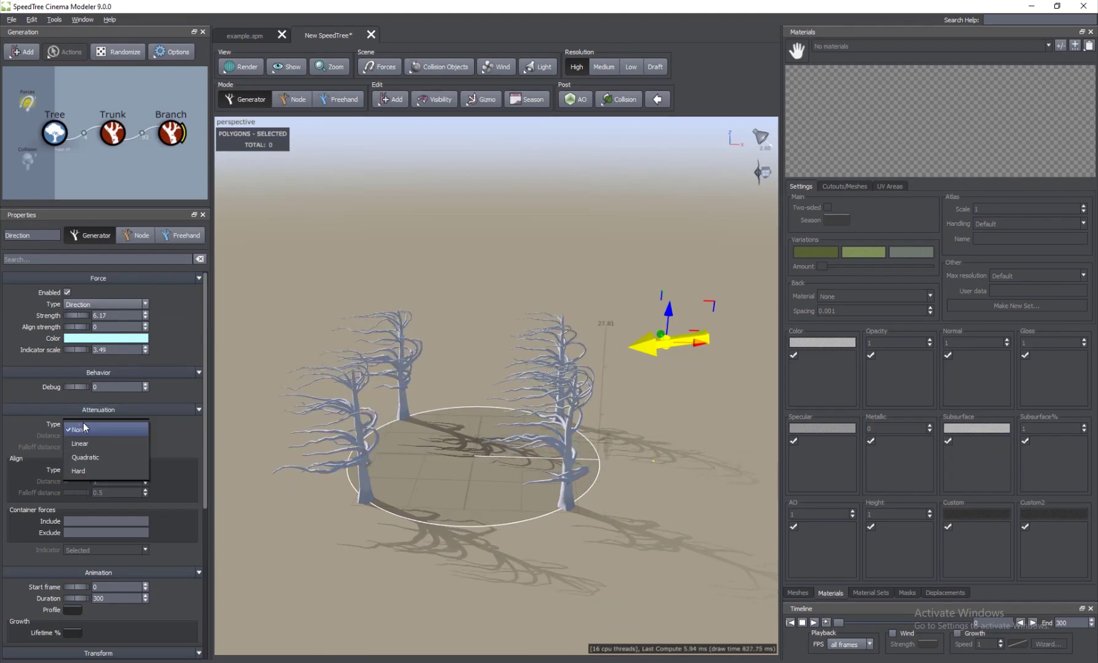
{"action": "left_click", "coordinate": [95, 444]}
{"action": "middle_click_drag", "start_coordinate": [567, 418], "coordinate": [505, 395]}
{"action": "left_click_drag", "start_coordinate": [566, 303], "coordinate": [471, 324]}
{"action": "left_click_drag", "start_coordinate": [437, 418], "coordinate": [398, 426]}
{"action": "left_click_drag", "start_coordinate": [489, 378], "coordinate": [402, 367]}
{"action": "left_click_drag", "start_coordinate": [560, 281], "coordinate": [633, 309]}
{"action": "left_click_drag", "start_coordinate": [394, 399], "coordinate": [419, 362]}
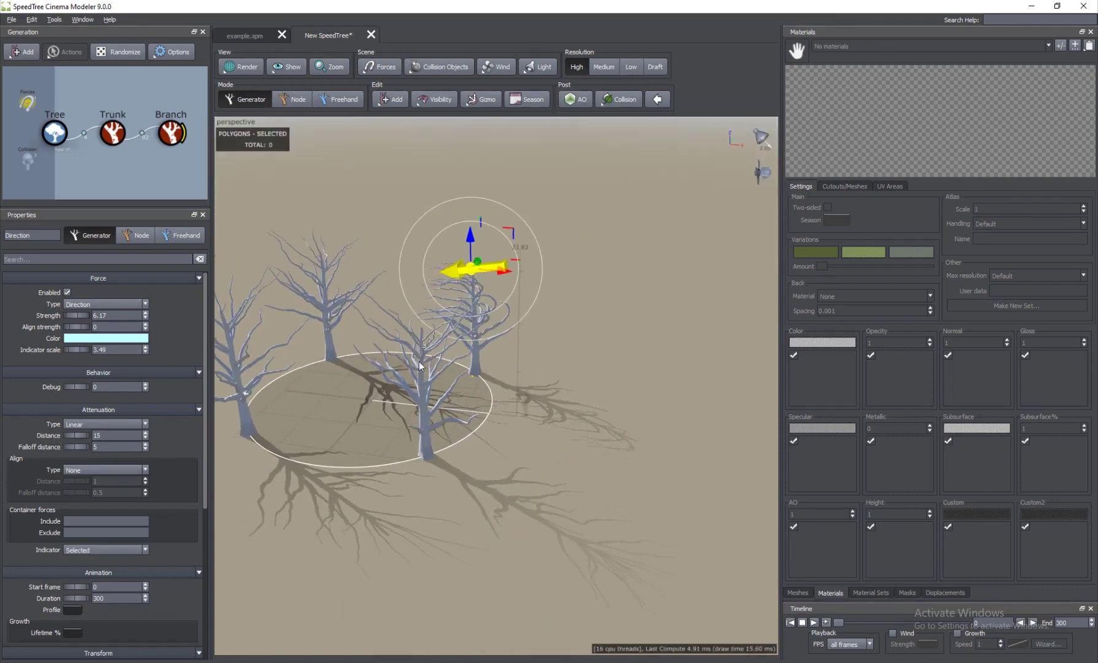
{"action": "left_click_drag", "start_coordinate": [497, 392], "coordinate": [253, 495]}
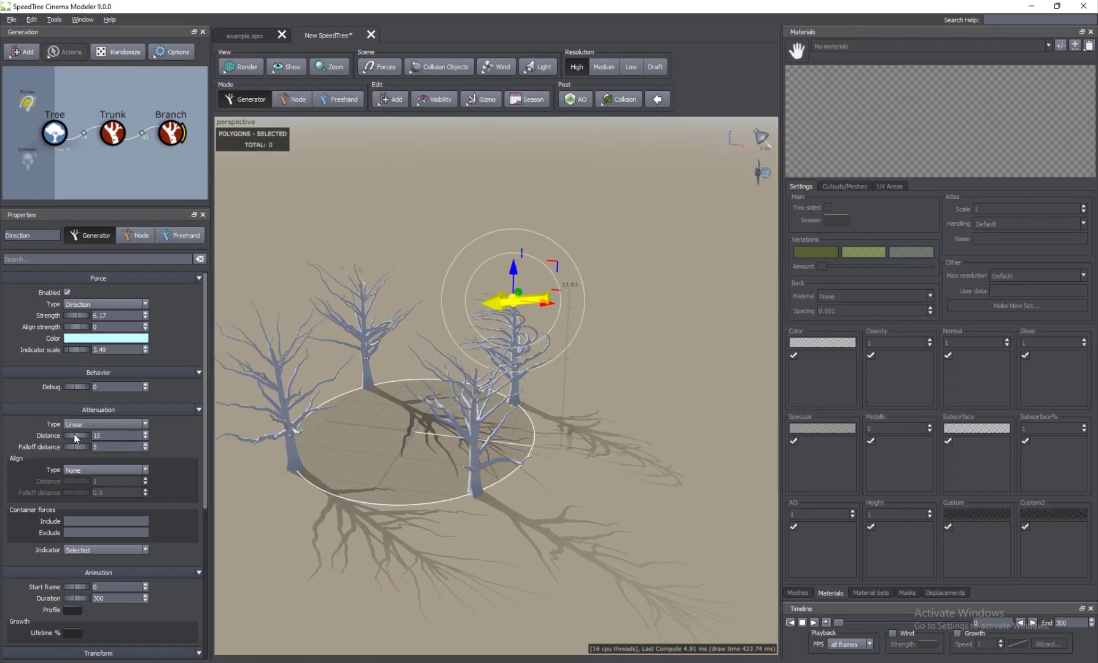
Raise the Direction force's attenuation Distance to 34.78 so its range reaches more of the trees
{"action": "left_click_drag", "start_coordinate": [74, 433], "coordinate": [832, 289]}
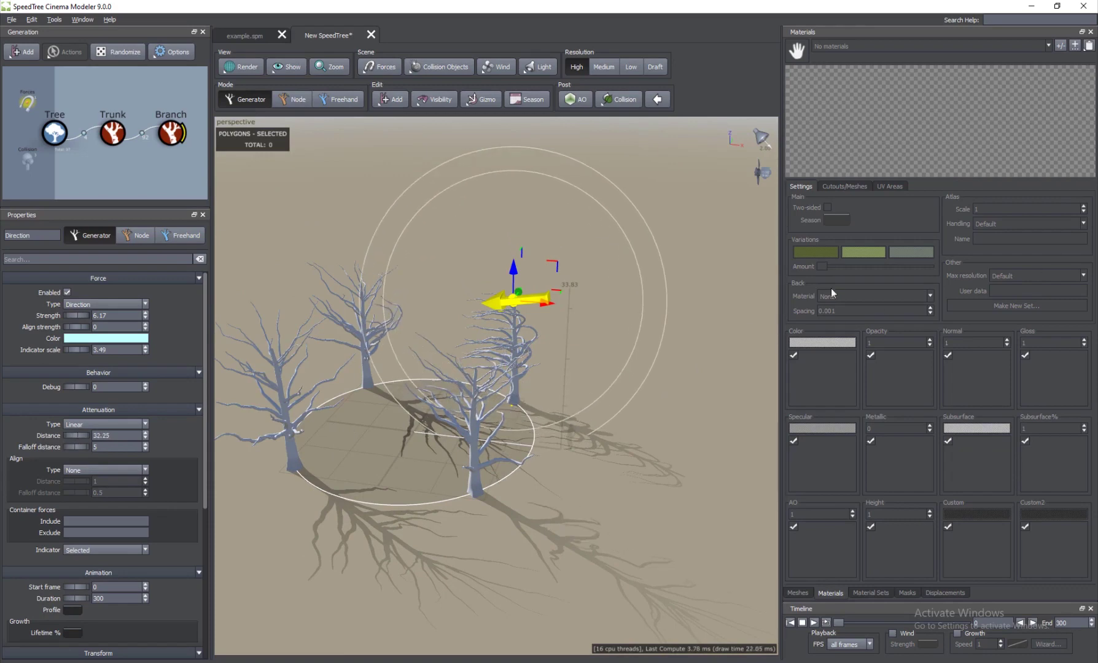
{"action": "left_click_drag", "start_coordinate": [76, 436], "coordinate": [68, 461]}
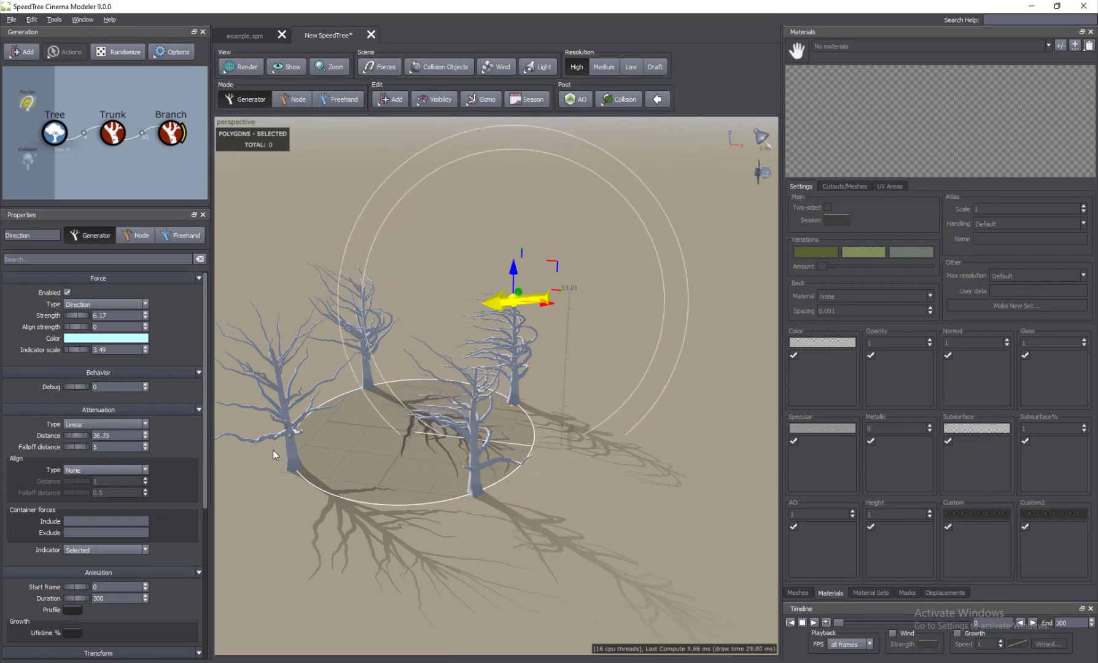
{"action": "left_click_drag", "start_coordinate": [207, 467], "coordinate": [203, 467]}
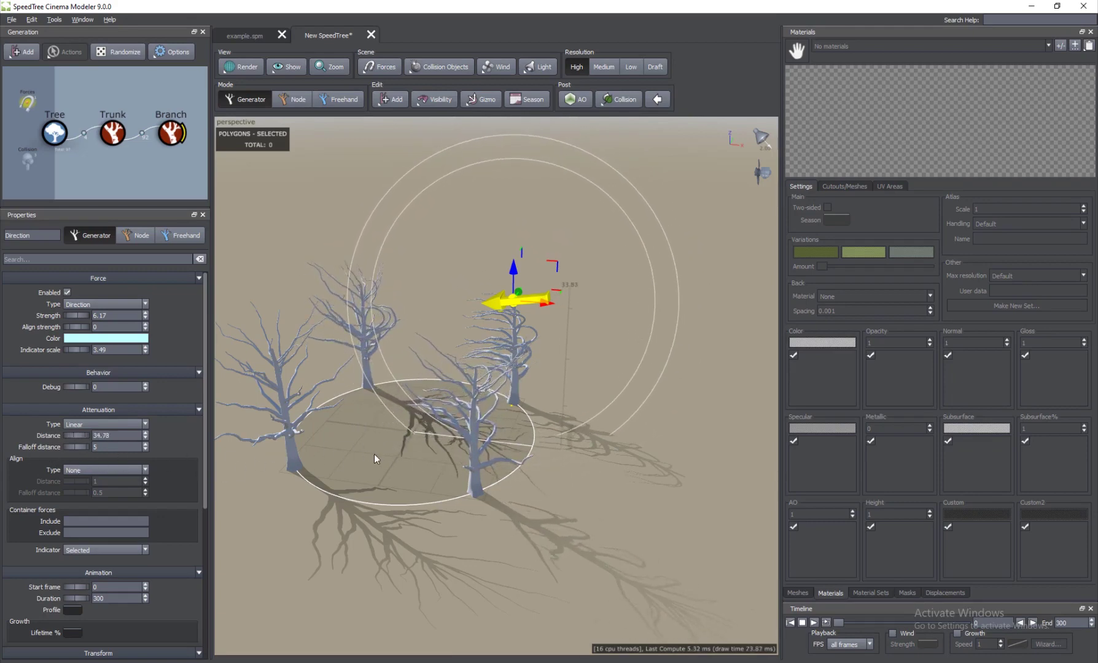
Move the Direction force inward between the trees and lower it to about mid-crown height
{"action": "left_click_drag", "start_coordinate": [553, 464], "coordinate": [469, 443]}
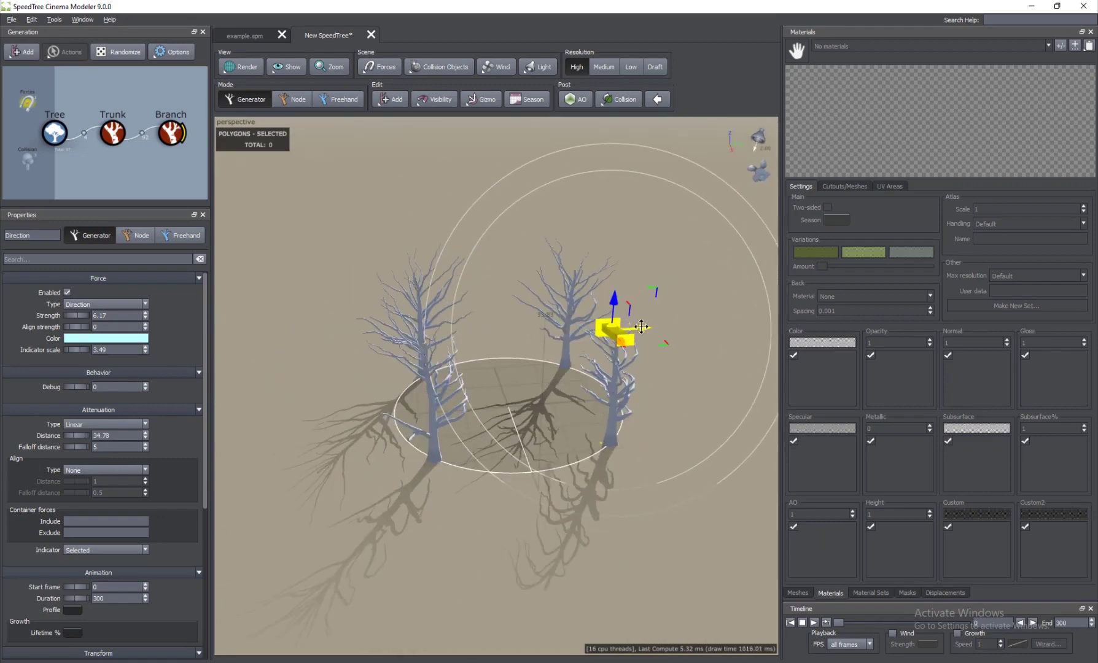
{"action": "left_click_drag", "start_coordinate": [639, 350], "coordinate": [514, 362]}
{"action": "left_click_drag", "start_coordinate": [432, 476], "coordinate": [529, 465]}
{"action": "left_click_drag", "start_coordinate": [483, 337], "coordinate": [484, 402]}
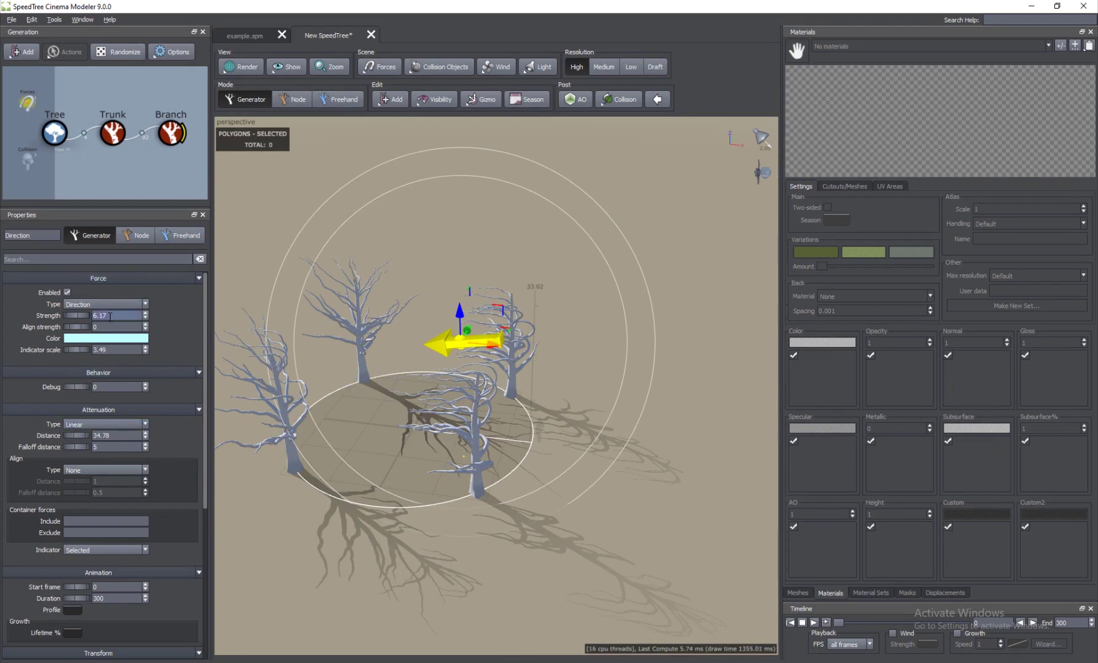
Delete the Direction force from the scene and leave nothing selected
{"action": "left_click", "coordinate": [359, 324]}
{"action": "middle_click_drag", "start_coordinate": [434, 383], "coordinate": [445, 356]}
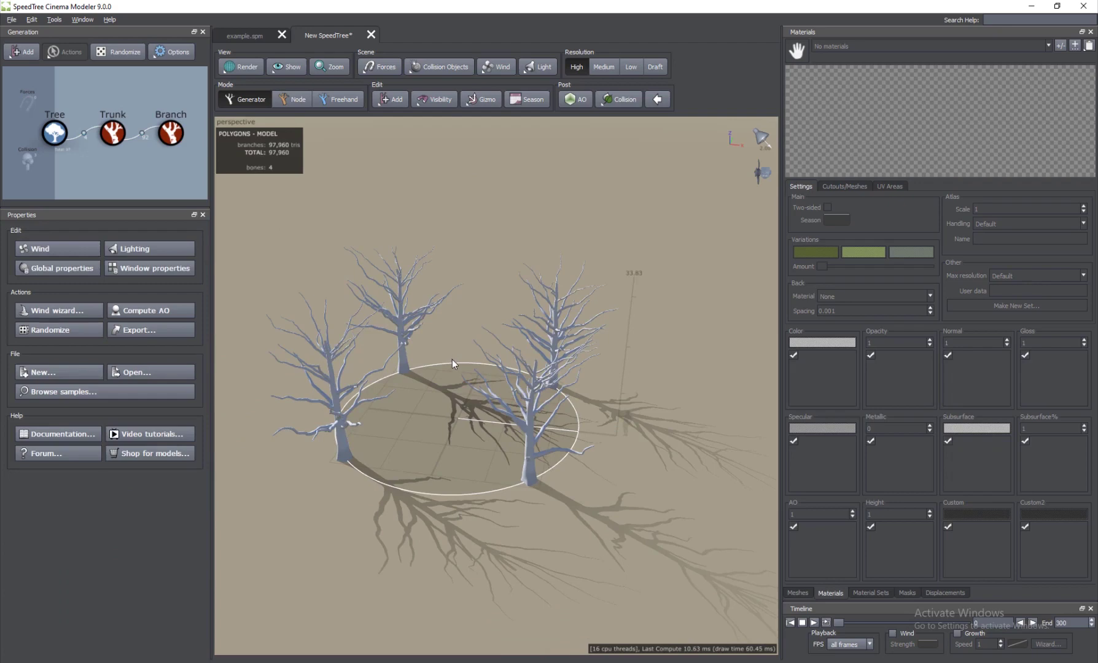
{"action": "left_click", "coordinate": [569, 326]}
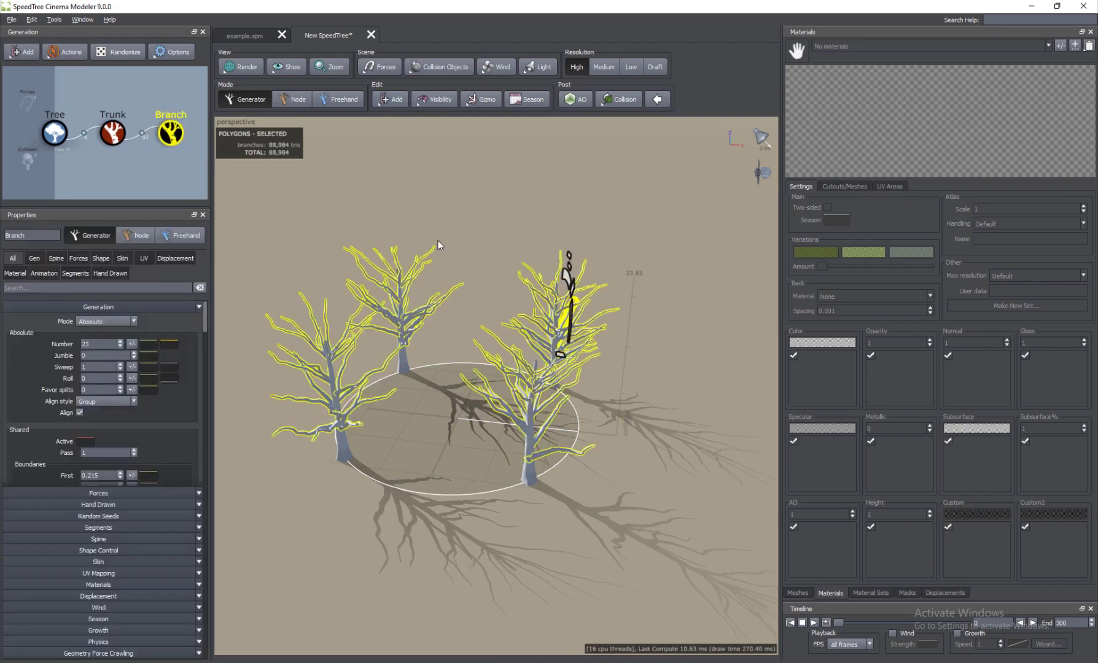
{"action": "left_click", "coordinate": [476, 216]}
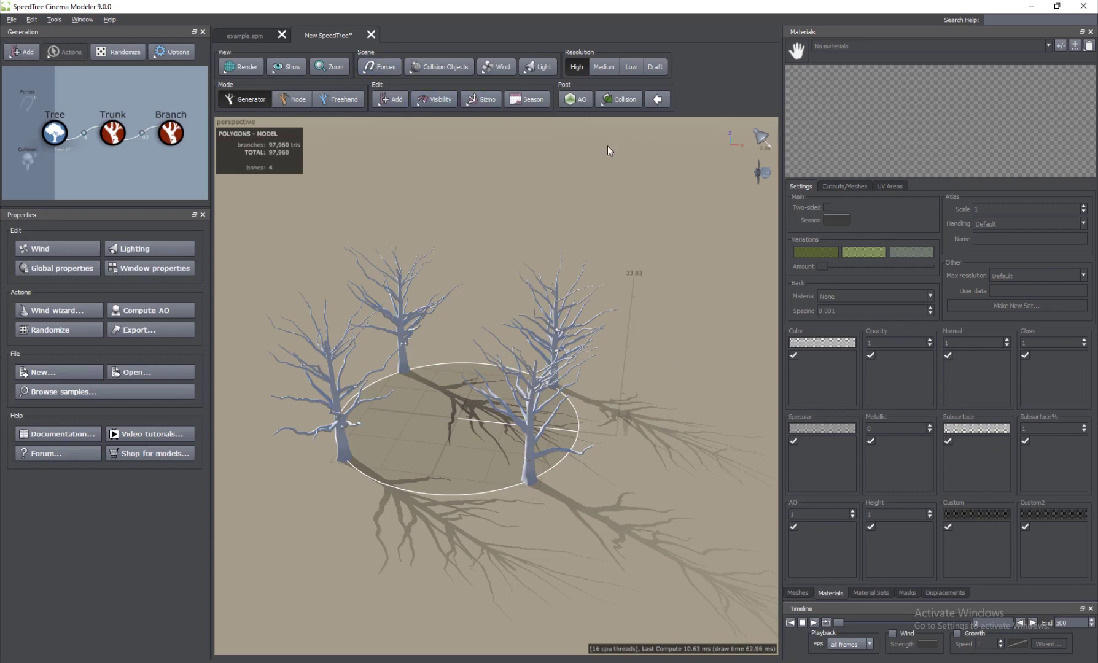
Add a Magnet force, raise it above the ground between the trees, and set its Indicator scale to 6.41
{"action": "left_click", "coordinate": [381, 67]}
{"action": "mouse_move", "coordinate": [421, 81]}
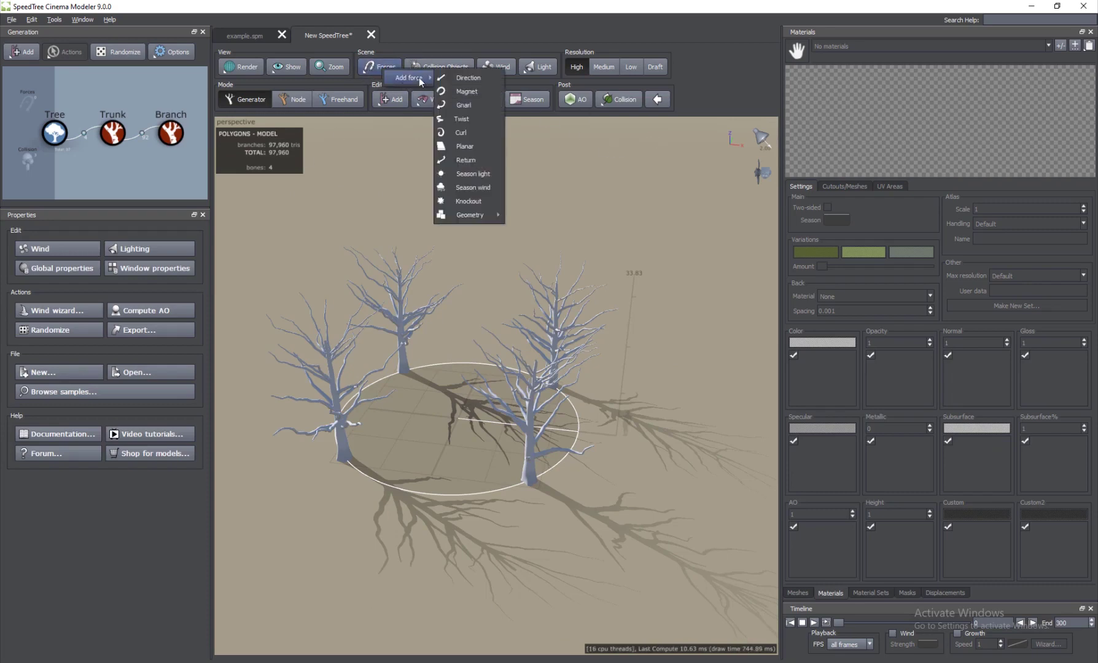
{"action": "left_click", "coordinate": [475, 90]}
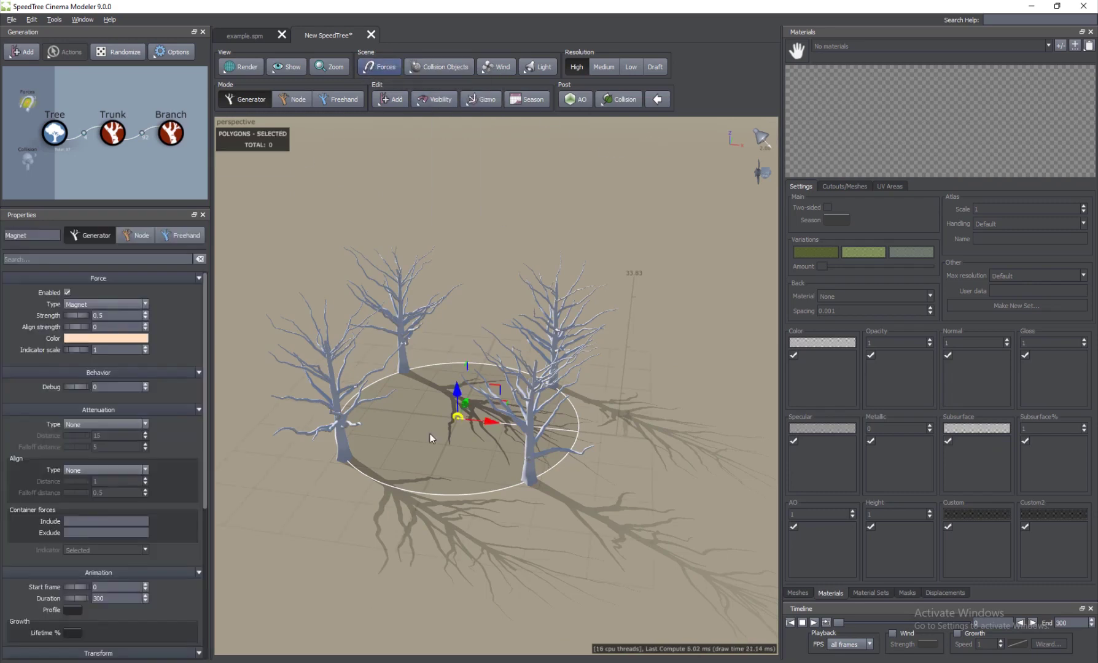
{"action": "left_click_drag", "start_coordinate": [454, 386], "coordinate": [455, 296]}
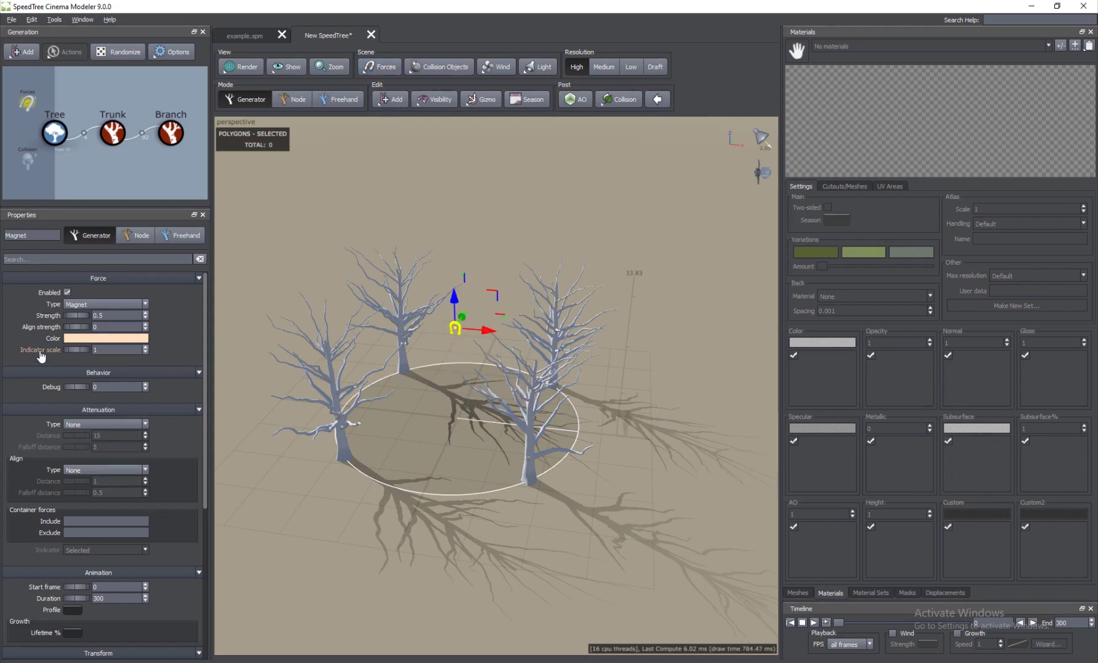
{"action": "left_click_drag", "start_coordinate": [74, 353], "coordinate": [285, 312]}
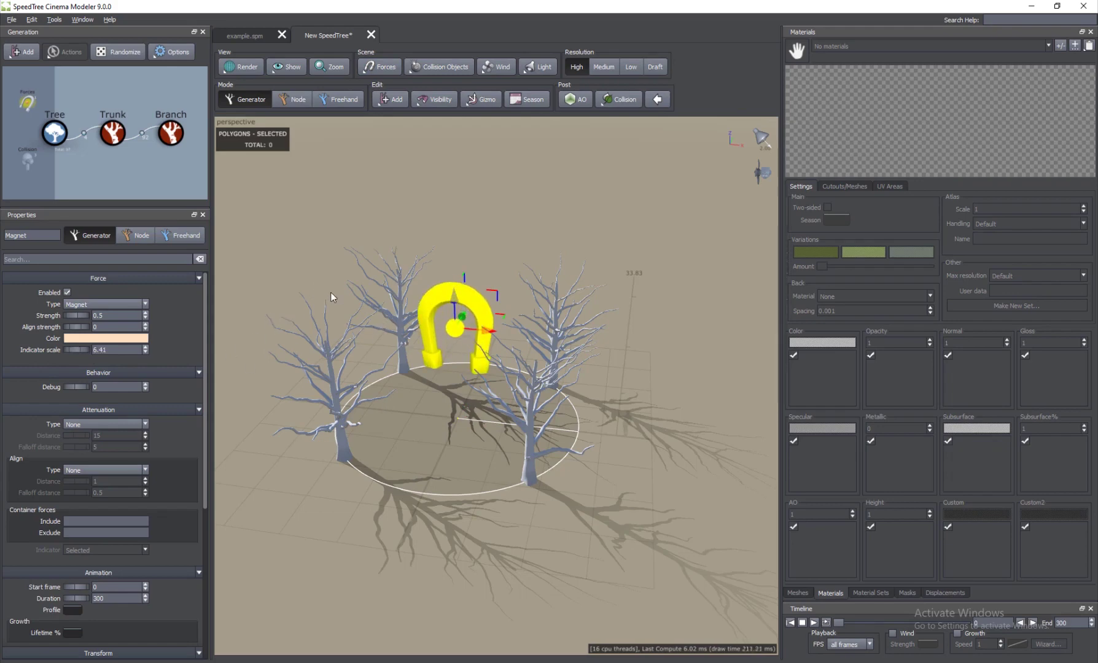
Enable the Magnet force on the Branch generator and raise its influence to 3.17
{"action": "left_click", "coordinate": [374, 278]}
{"action": "left_click", "coordinate": [373, 279]}
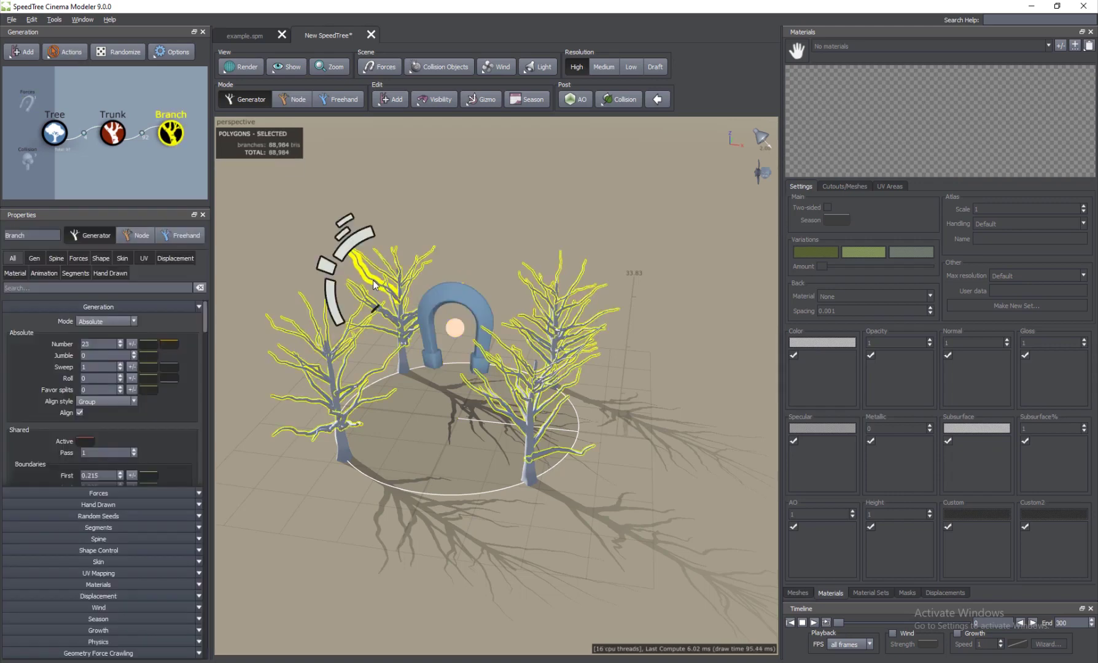
{"action": "left_click", "coordinate": [87, 258]}
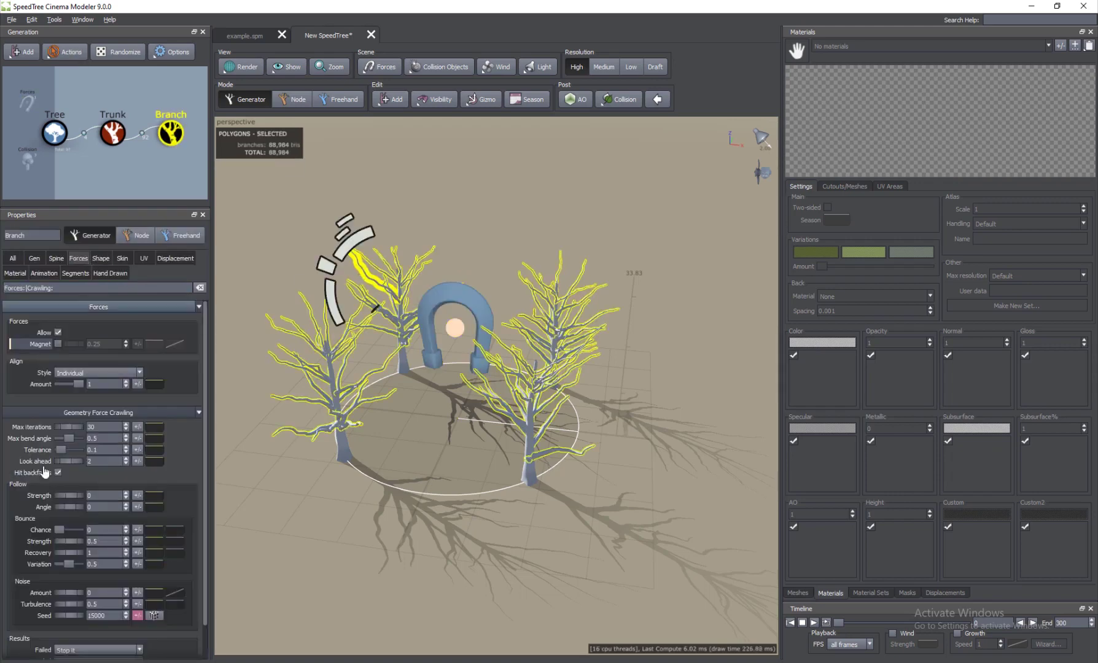
{"action": "left_click", "coordinate": [58, 344]}
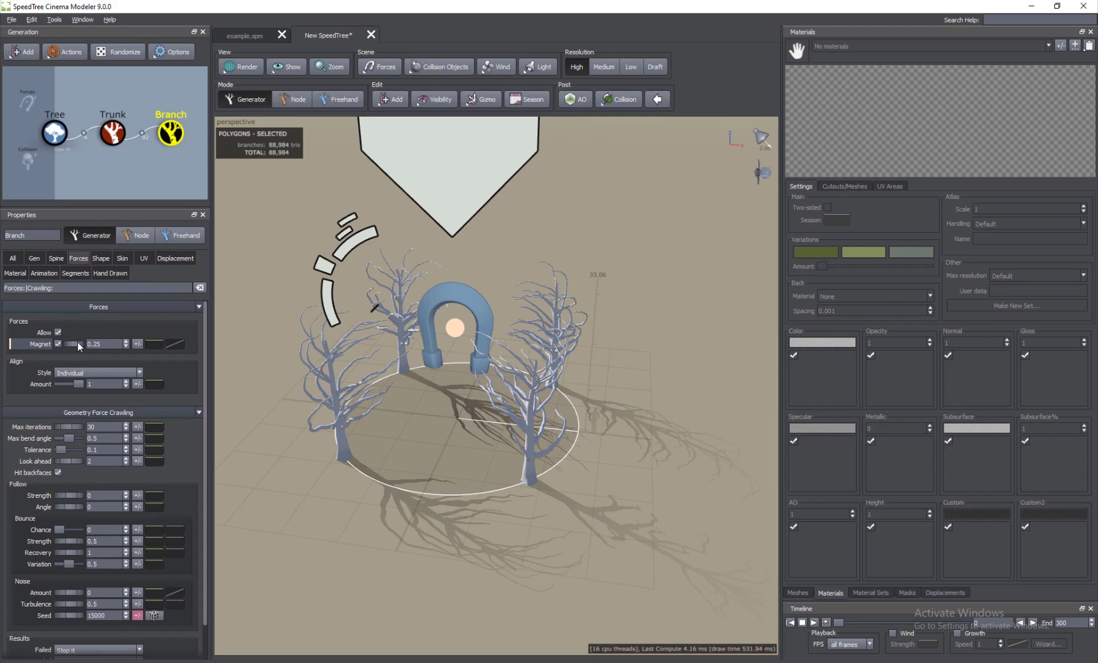
{"action": "left_click_drag", "start_coordinate": [78, 342], "coordinate": [99, 347]}
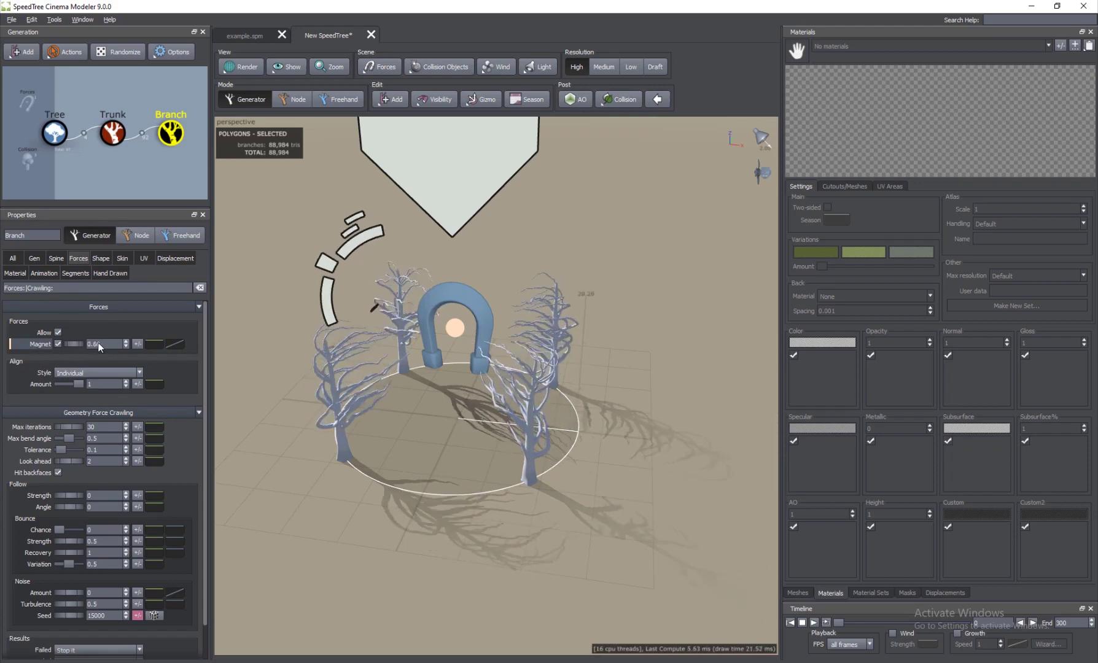
Move the Magnet force horizontally inside the ring of trees and raise its Strength to 2.73
{"action": "left_click", "coordinate": [456, 294]}
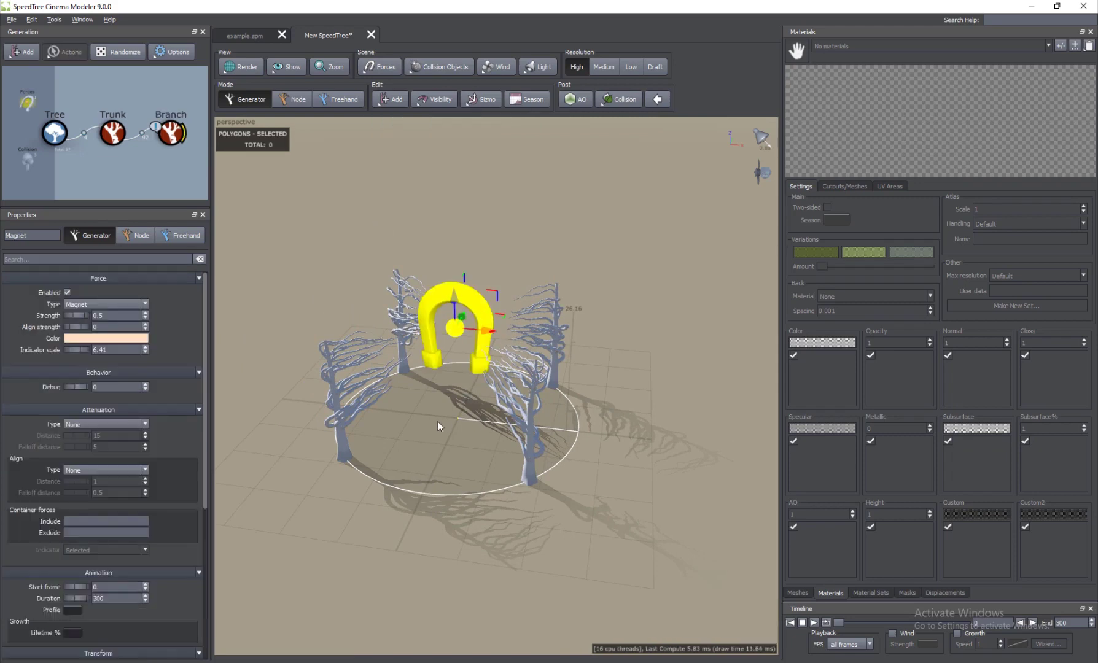
{"action": "left_click_drag", "start_coordinate": [438, 421], "coordinate": [375, 440]}
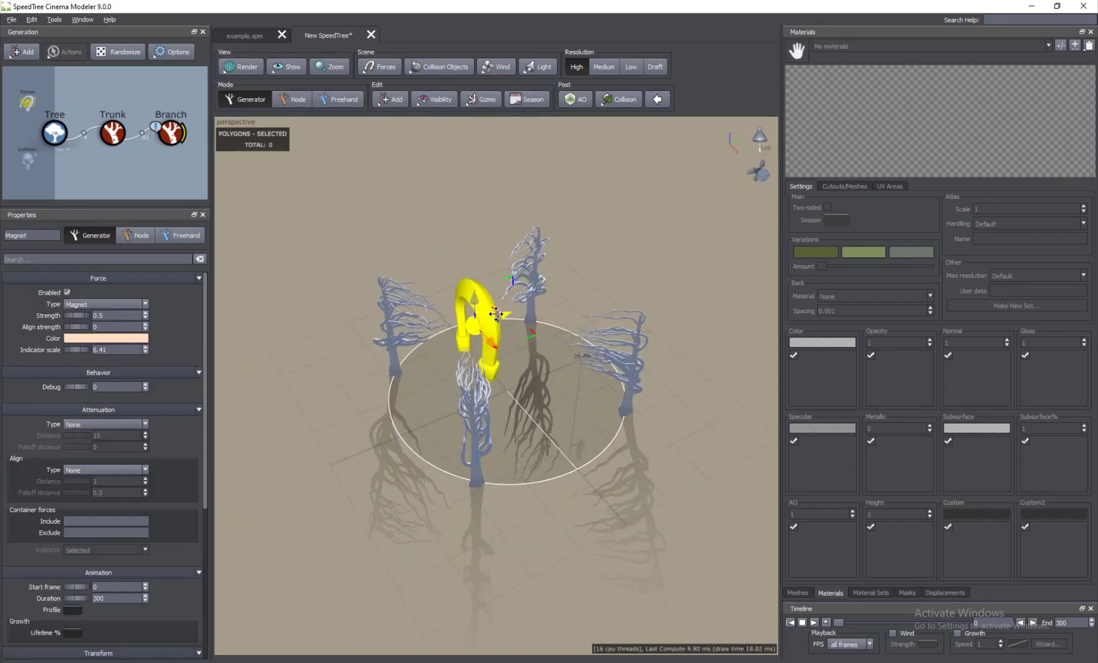
{"action": "left_click_drag", "start_coordinate": [495, 314], "coordinate": [558, 334]}
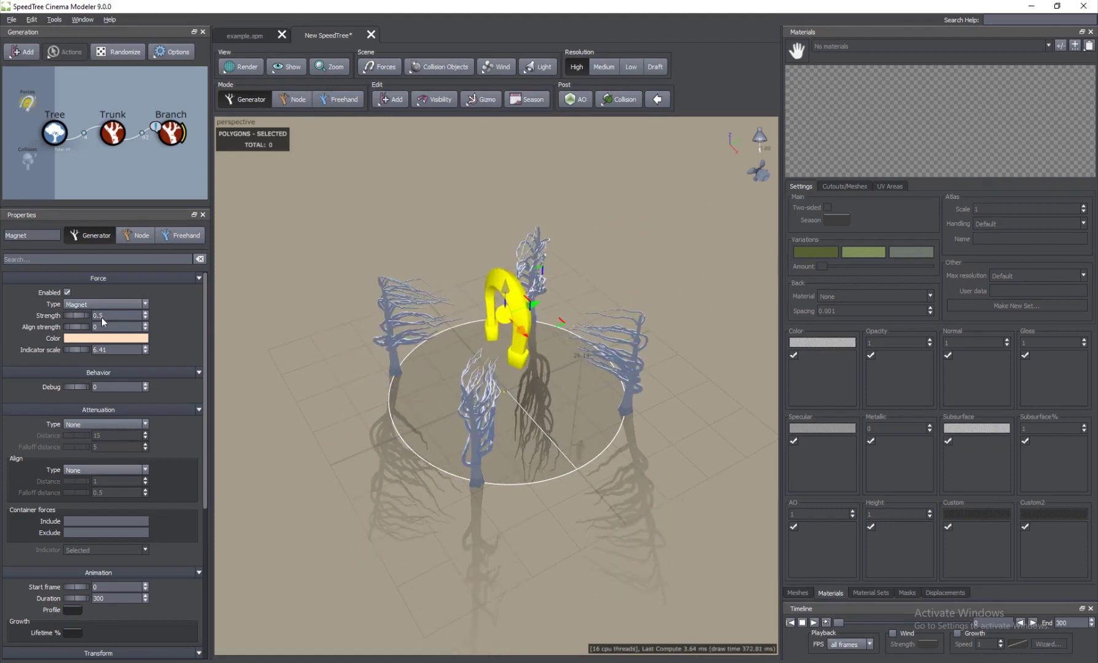
{"action": "left_click_drag", "start_coordinate": [102, 318], "coordinate": [202, 322]}
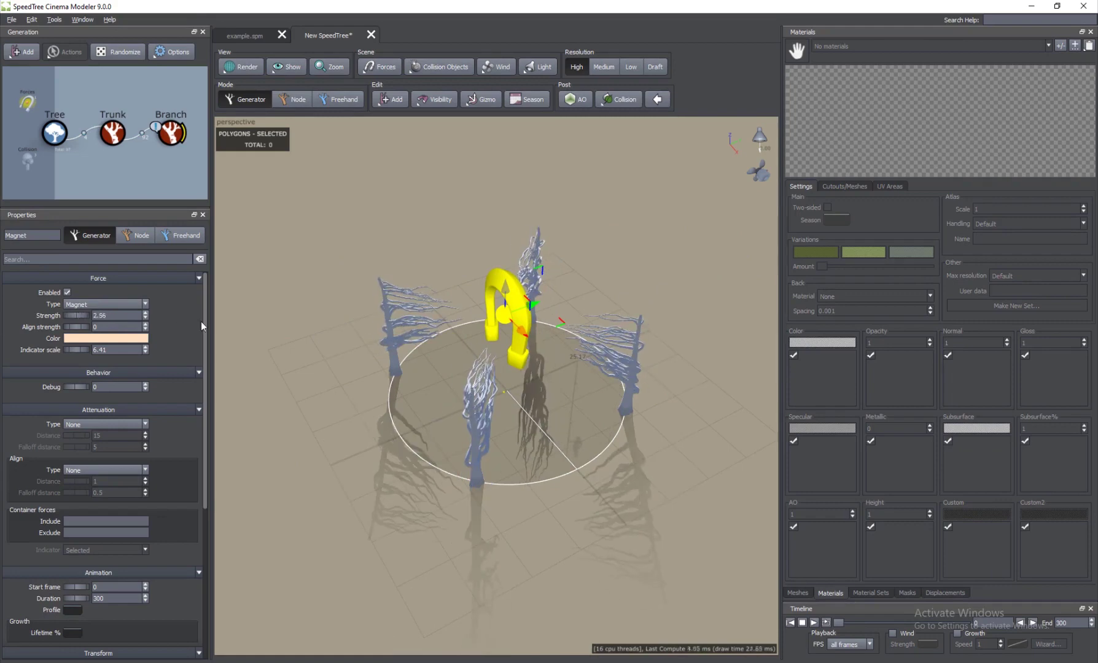
Lengthen the branches of the Branch generator so they stretch toward the magnet
{"action": "left_click", "coordinate": [418, 301]}
{"action": "left_click", "coordinate": [417, 311]}
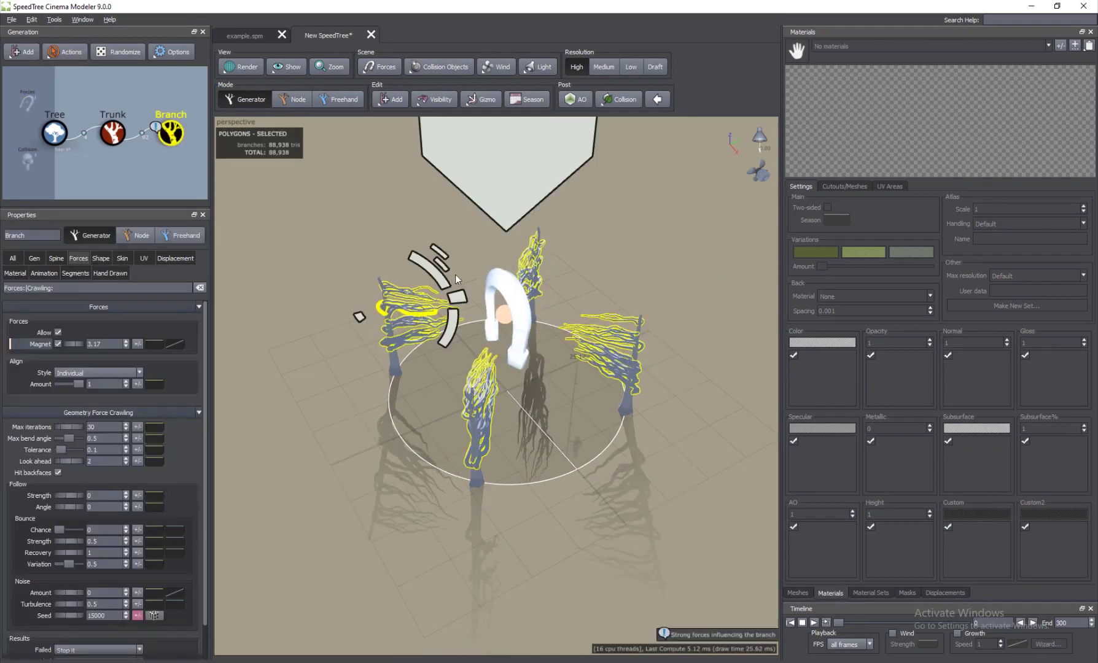
{"action": "left_click_drag", "start_coordinate": [461, 297], "coordinate": [579, 280]}
{"action": "left_click_drag", "start_coordinate": [527, 292], "coordinate": [495, 304]}
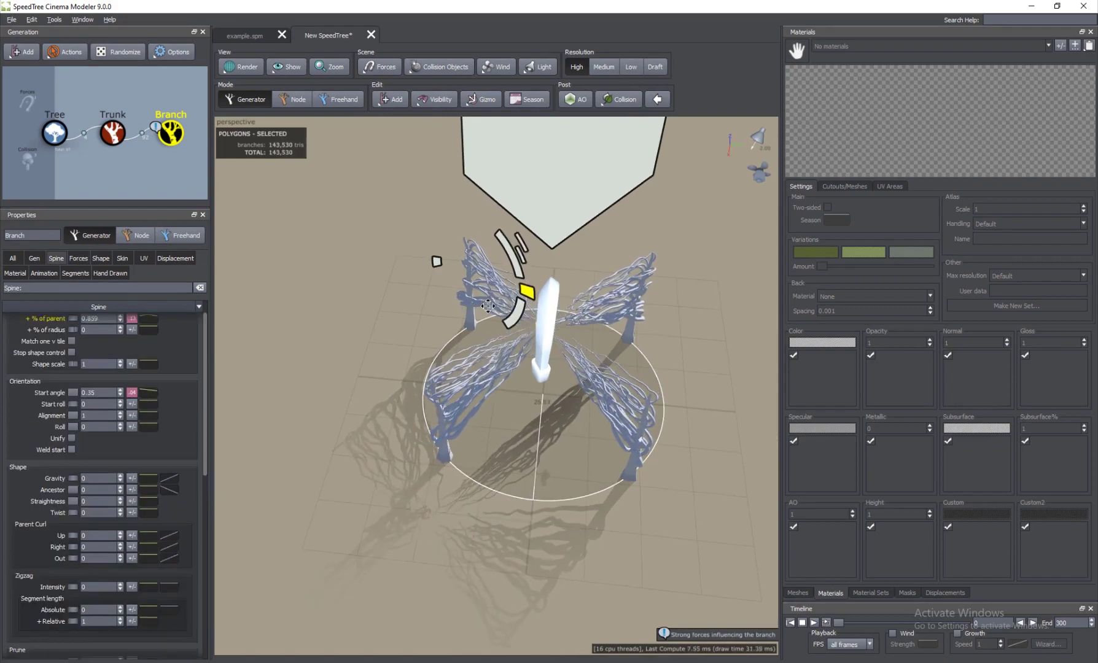
{"action": "left_click", "coordinate": [518, 387]}
{"action": "left_click_drag", "start_coordinate": [517, 387], "coordinate": [428, 277]}
Set the Magnet force's attenuation type to Linear
{"action": "left_click", "coordinate": [444, 281]}
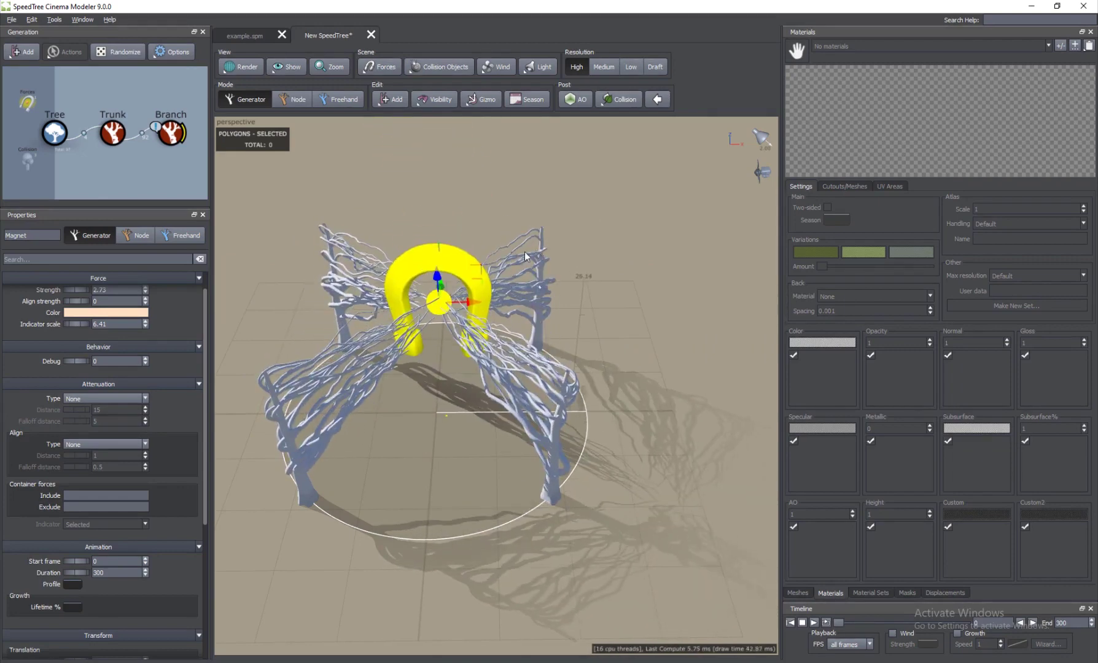
{"action": "left_click_drag", "start_coordinate": [480, 326], "coordinate": [428, 407]}
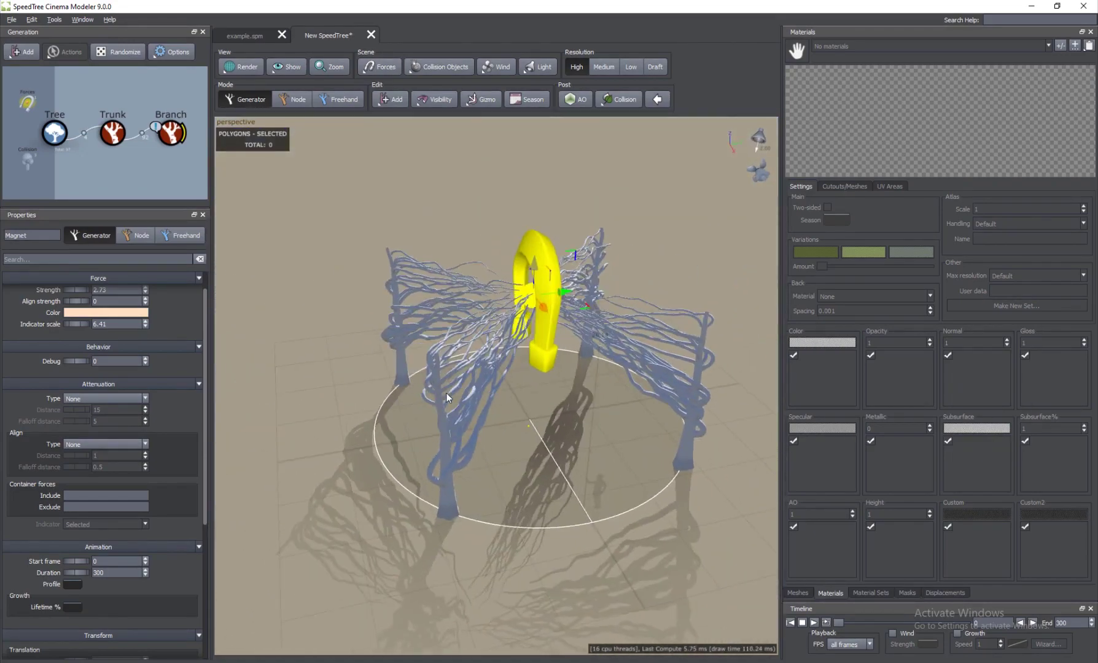
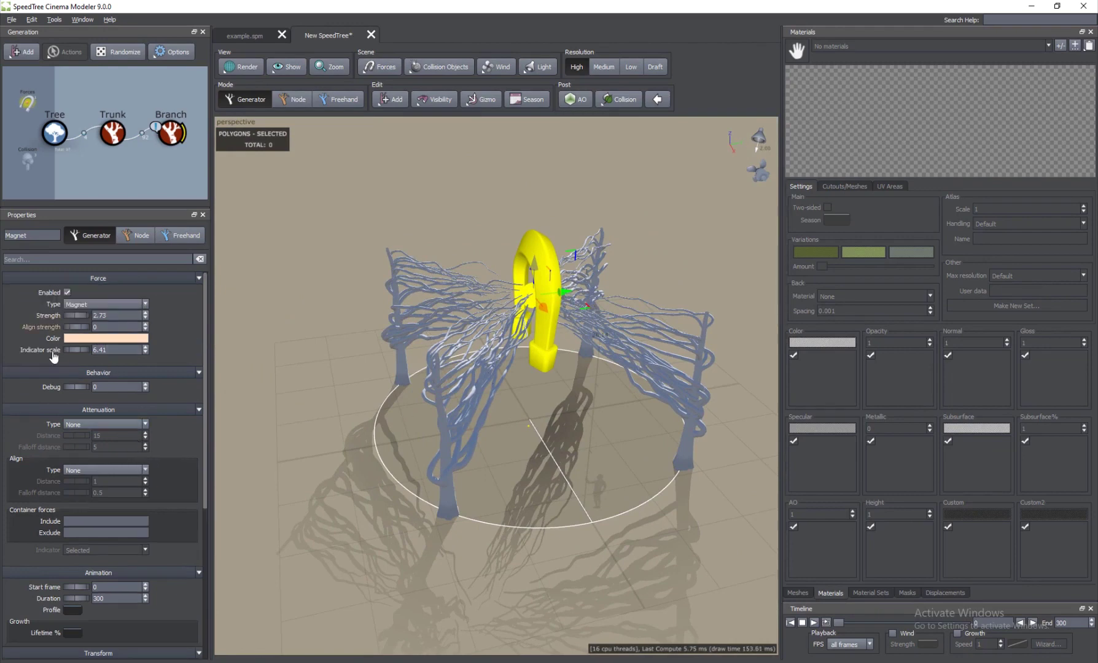
{"action": "left_click", "coordinate": [116, 425]}
{"action": "left_click", "coordinate": [93, 443]}
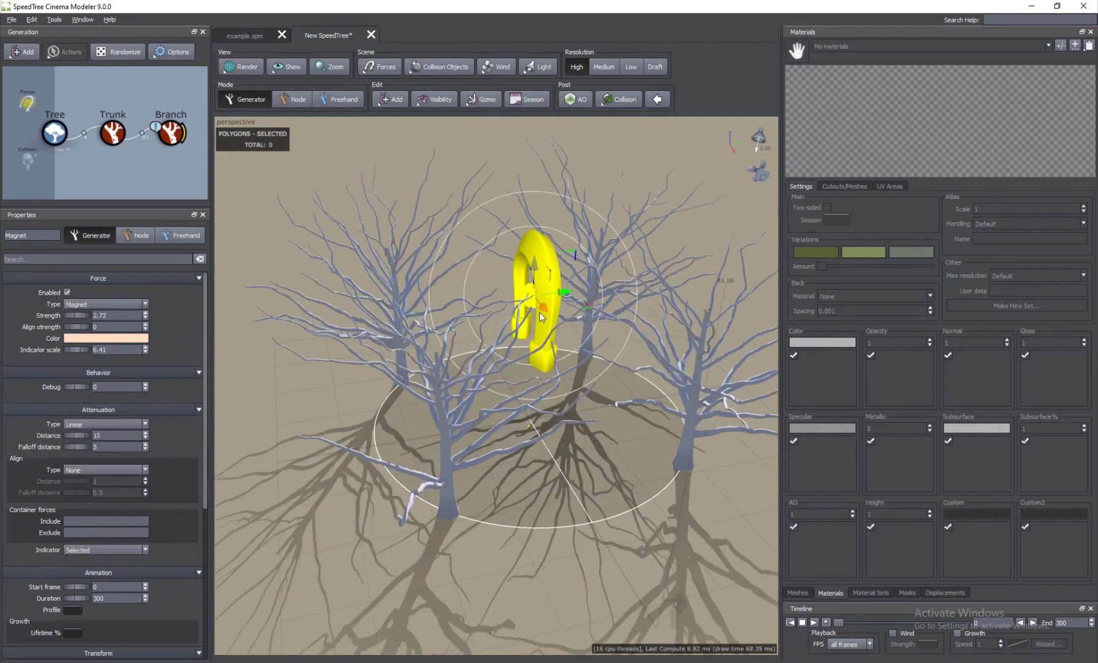
Move the Magnet force lower and across the ring until it sits beside one of the trees
{"action": "left_click_drag", "start_coordinate": [543, 326], "coordinate": [472, 341]}
{"action": "left_click_drag", "start_coordinate": [393, 454], "coordinate": [471, 479]}
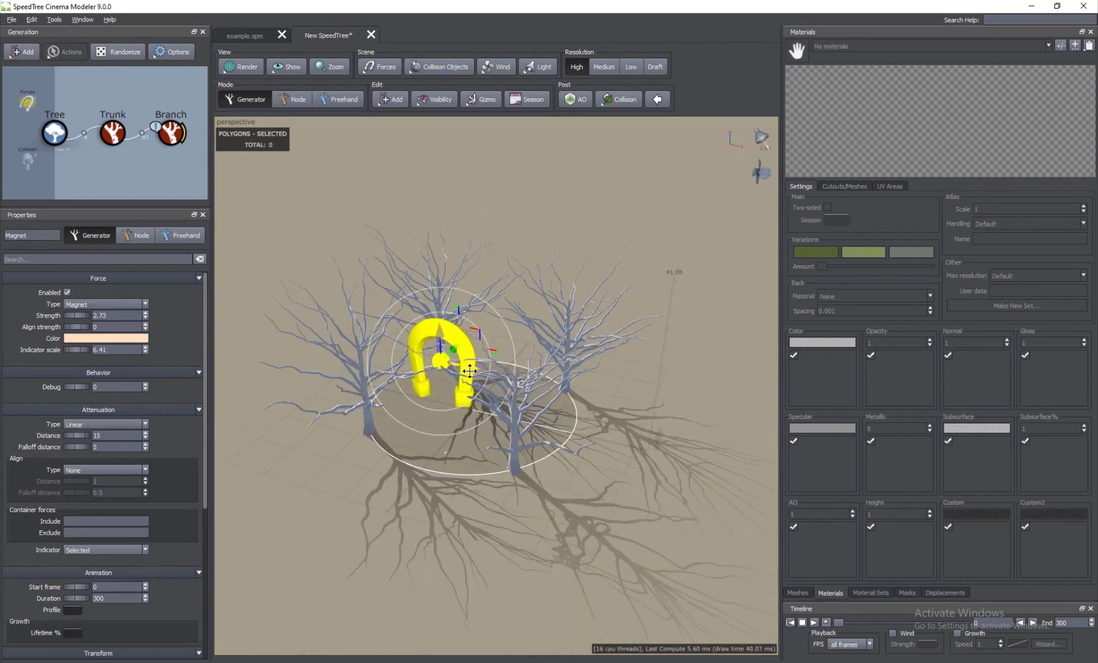
{"action": "left_click_drag", "start_coordinate": [478, 400], "coordinate": [621, 427]}
{"action": "left_click", "coordinate": [485, 539]}
{"action": "left_click_drag", "start_coordinate": [485, 539], "coordinate": [389, 528]}
{"action": "left_click", "coordinate": [422, 375]}
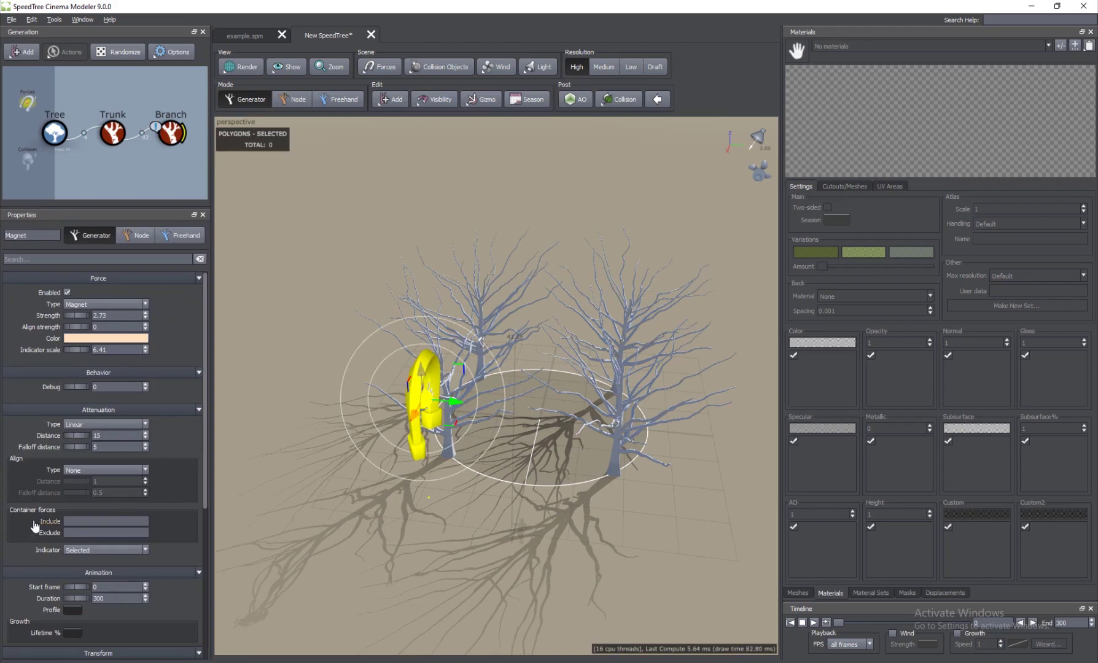
Raise the Magnet's attenuation Distance to 25.46 and move the magnet between two neighbouring trees
{"action": "left_click_drag", "start_coordinate": [66, 437], "coordinate": [662, 387]}
{"action": "left_click_drag", "start_coordinate": [449, 402], "coordinate": [555, 408]}
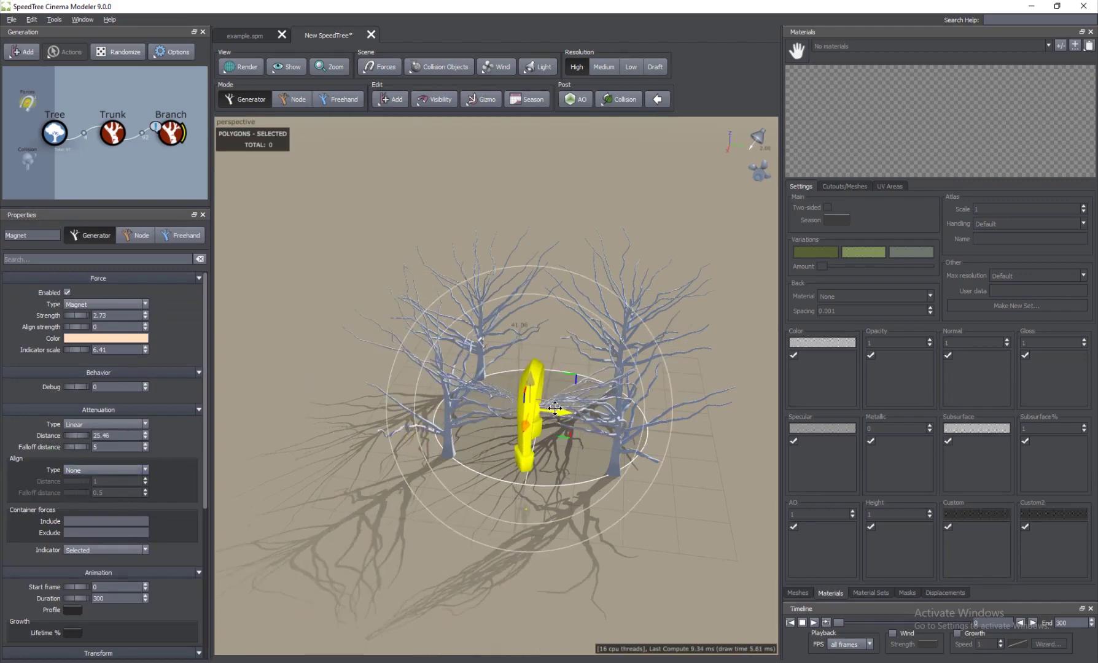
{"action": "left_click", "coordinate": [266, 573]}
{"action": "left_click_drag", "start_coordinate": [355, 531], "coordinate": [521, 375]}
{"action": "left_click", "coordinate": [525, 367]}
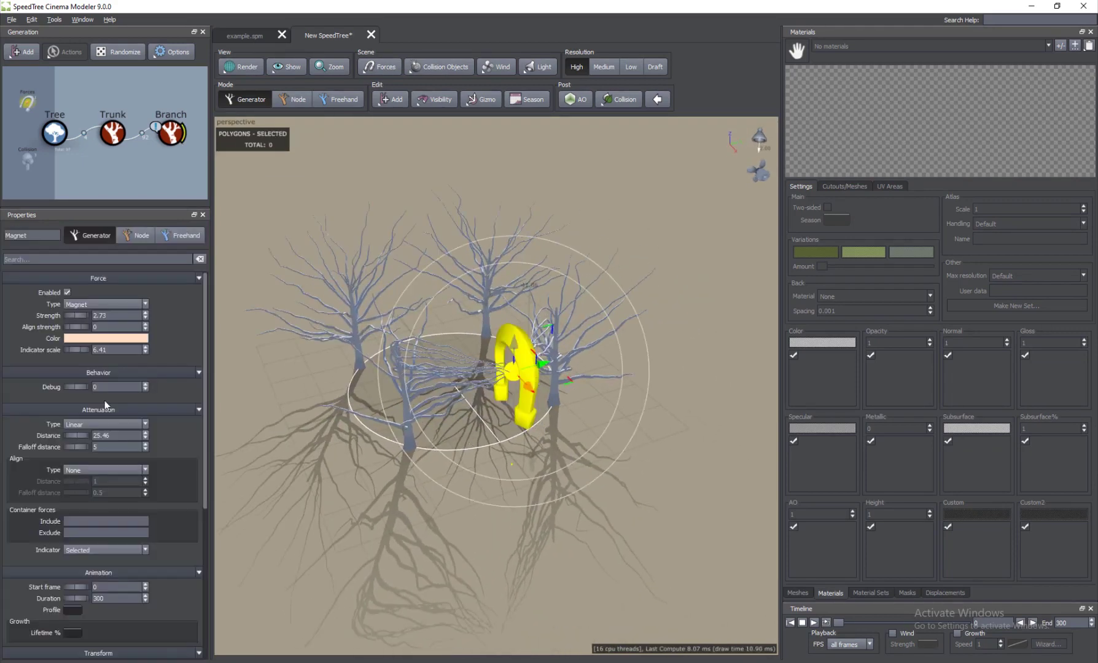
Set the Magnet's Indicator scale to 0 and deselect the force to inspect the bent branches up close
{"action": "left_click", "coordinate": [35, 351]}
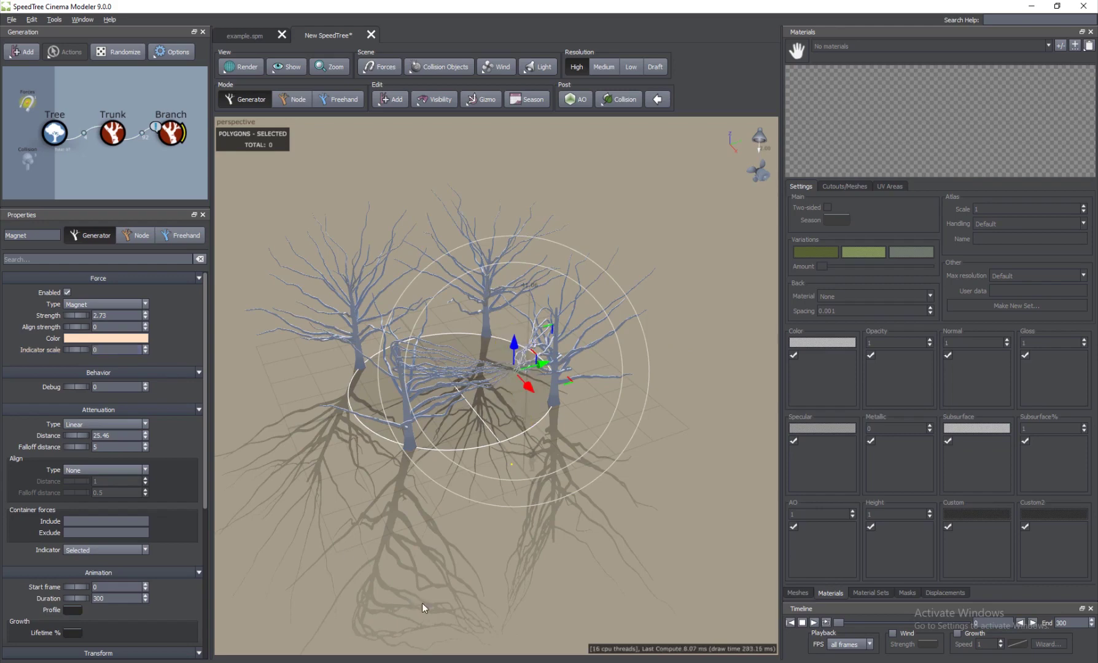
{"action": "left_click", "coordinate": [423, 604]}
{"action": "scroll", "coordinate": [592, 361], "scroll_direction": "up", "scroll_amount": 2}
{"action": "left_click_drag", "start_coordinate": [592, 361], "coordinate": [510, 422]}
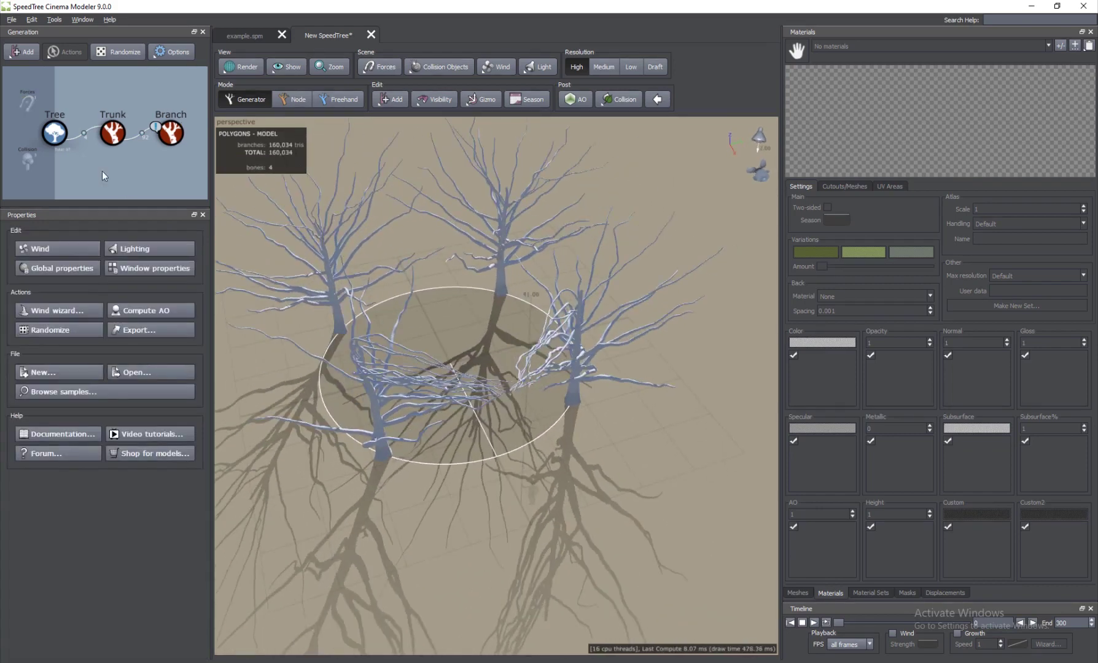
Add a Gnarl force to the Branch generator and raise it above the middle of the ring
{"action": "left_click", "coordinate": [24, 101]}
{"action": "left_click", "coordinate": [70, 110]}
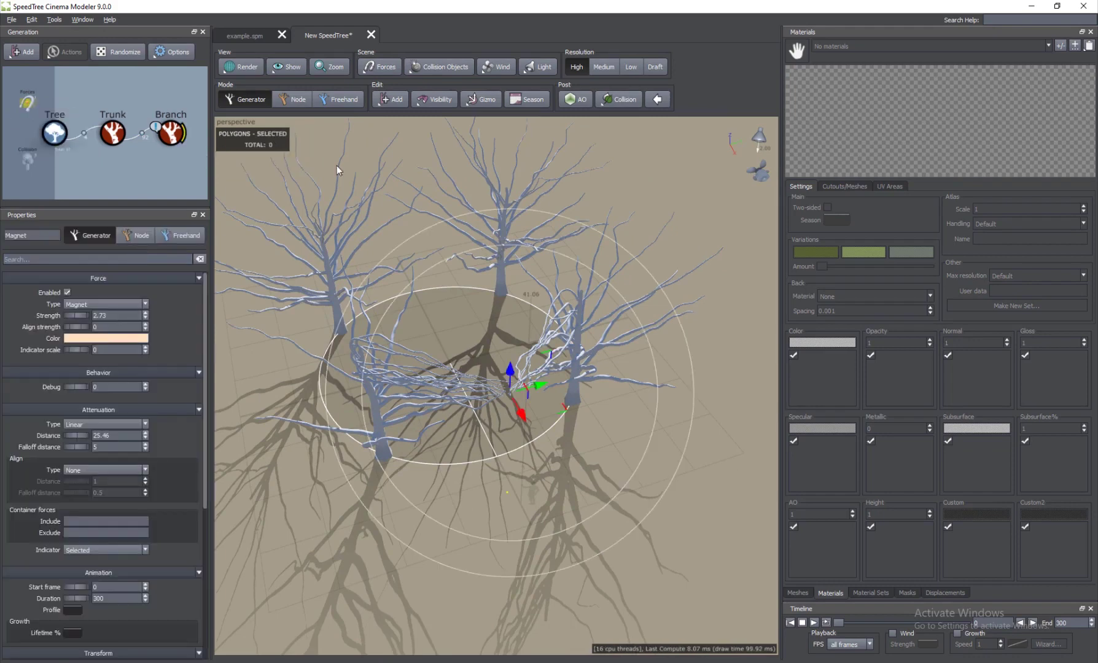
{"action": "left_click", "coordinate": [543, 166]}
{"action": "right_click", "coordinate": [396, 71]}
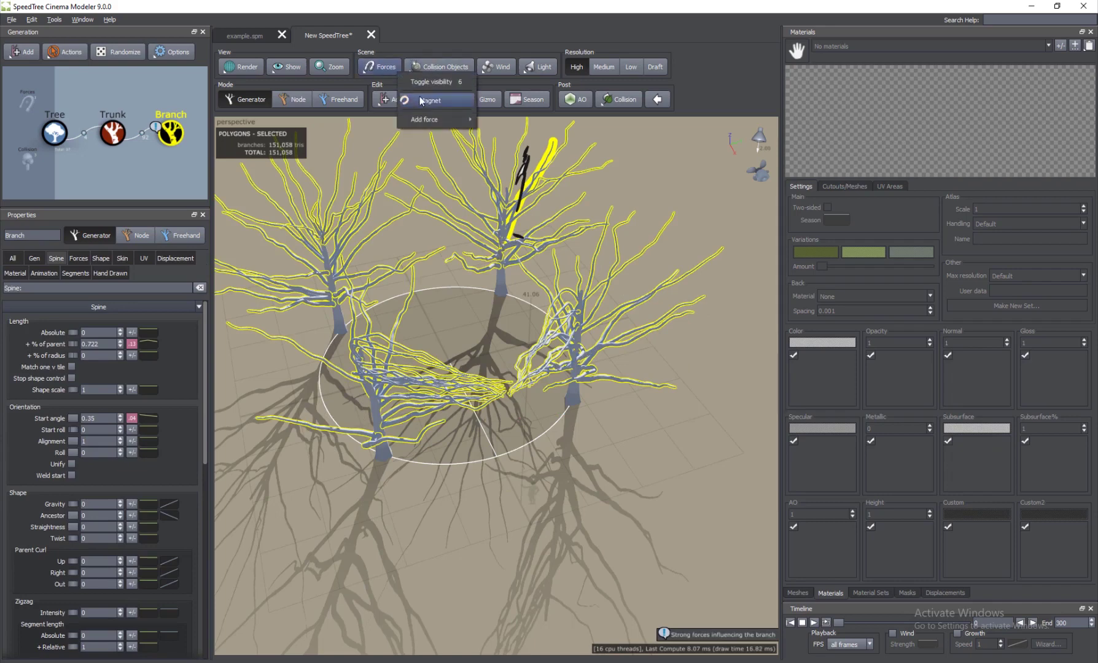
{"action": "mouse_move", "coordinate": [439, 119]}
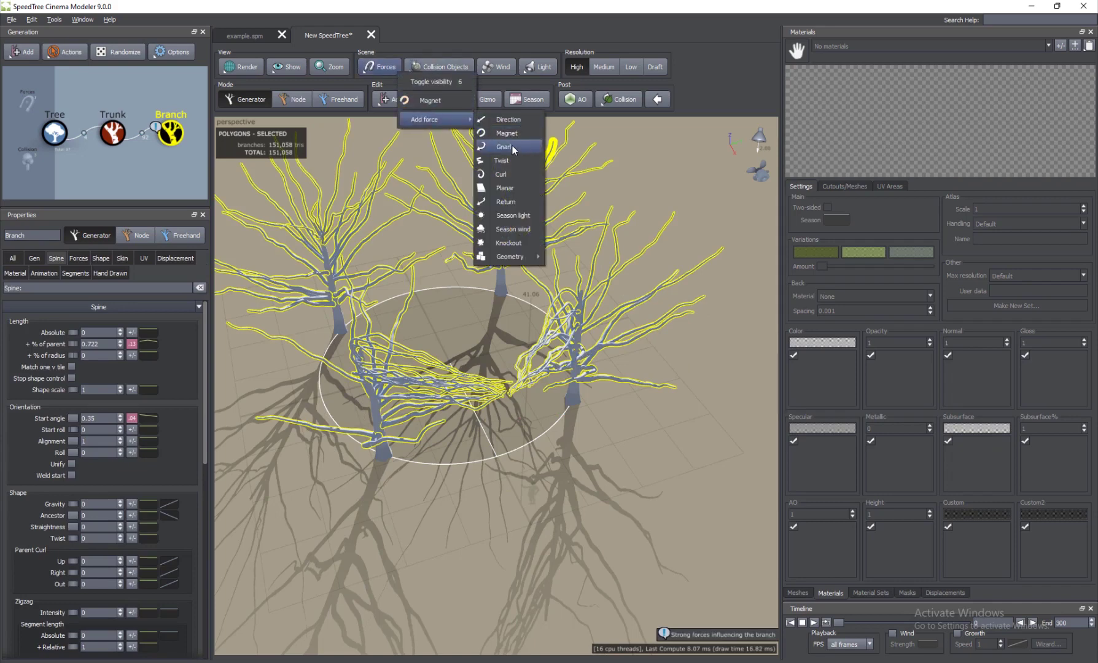
{"action": "left_click", "coordinate": [512, 147]}
{"action": "scroll", "coordinate": [482, 388], "scroll_direction": "down", "scroll_amount": 1}
{"action": "left_click_drag", "start_coordinate": [454, 344], "coordinate": [449, 260]}
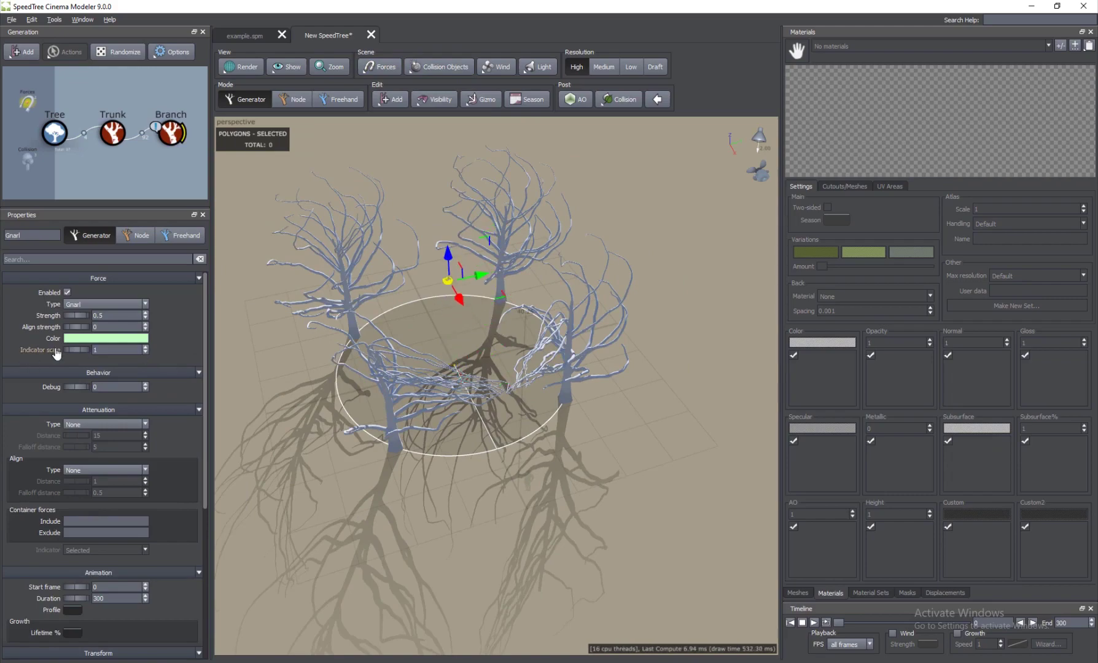
Set the Gnarl force's Indicator scale to 8.93 and Strength to 1.69, and move it between the two magnet-bent trees
{"action": "left_click_drag", "start_coordinate": [75, 350], "coordinate": [529, 293]}
{"action": "left_click_drag", "start_coordinate": [378, 357], "coordinate": [341, 337]}
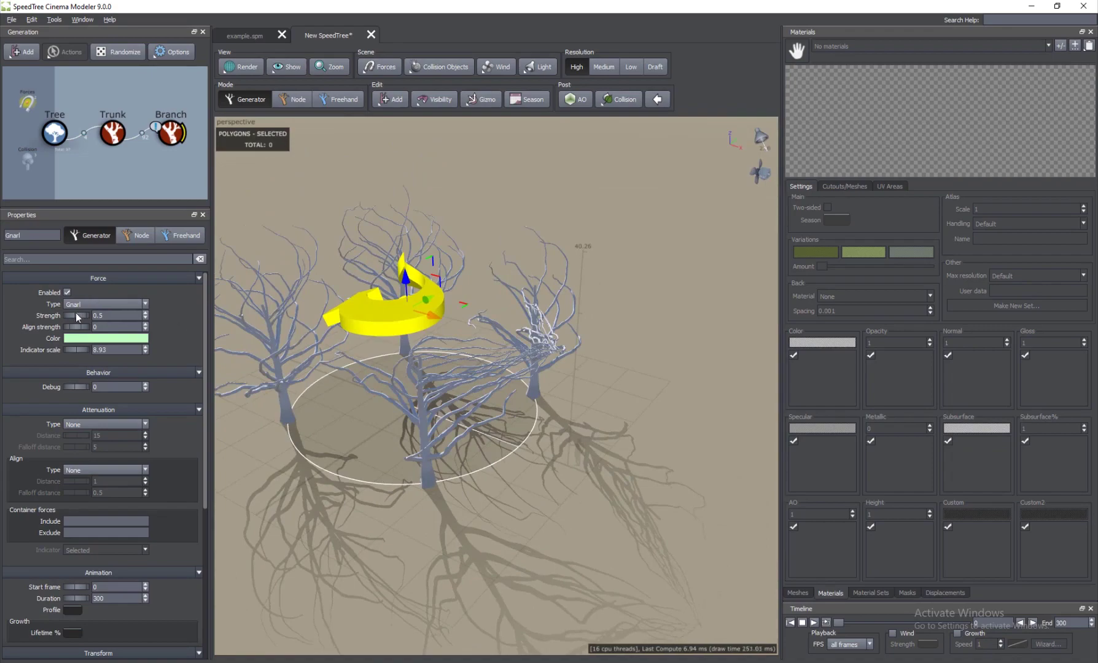
{"action": "left_click_drag", "start_coordinate": [75, 315], "coordinate": [154, 329]}
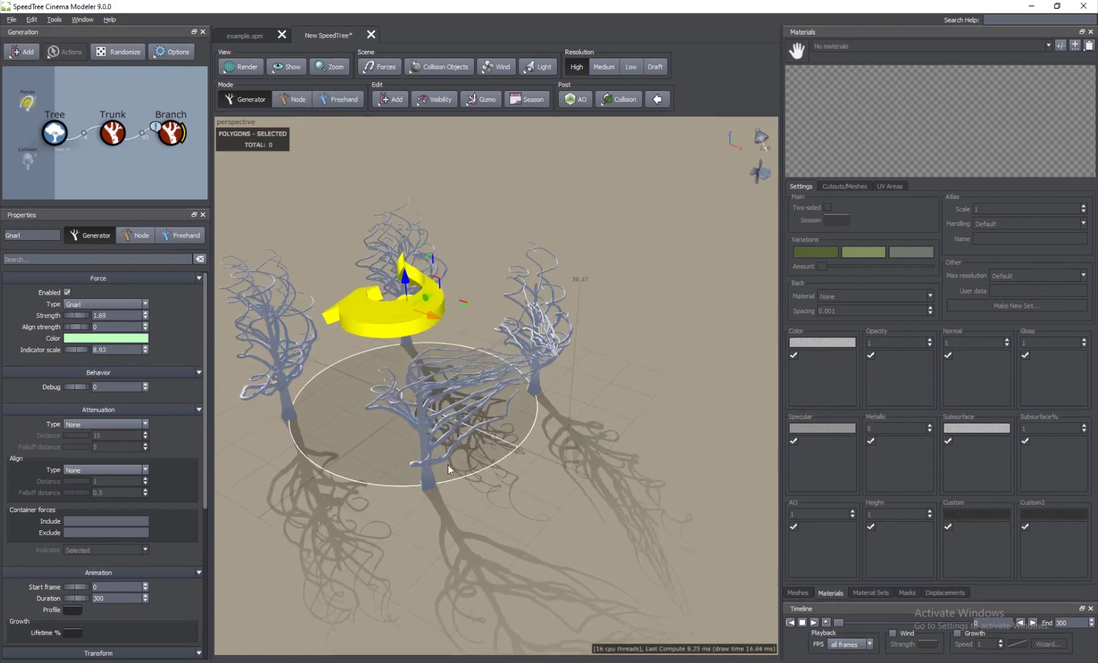
{"action": "left_click_drag", "start_coordinate": [422, 320], "coordinate": [527, 383]}
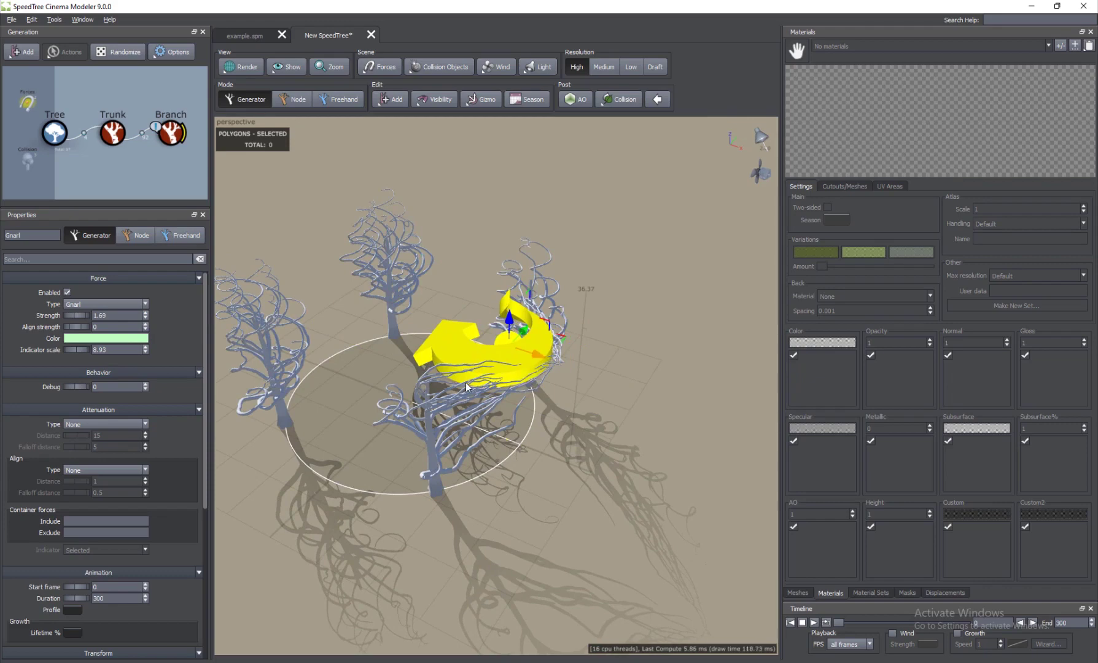
Examine the Branch generator's force settings and the gnarled branches from a lower angle
{"action": "left_click", "coordinate": [419, 257]}
{"action": "middle_click_drag", "start_coordinate": [423, 256], "coordinate": [254, 181]}
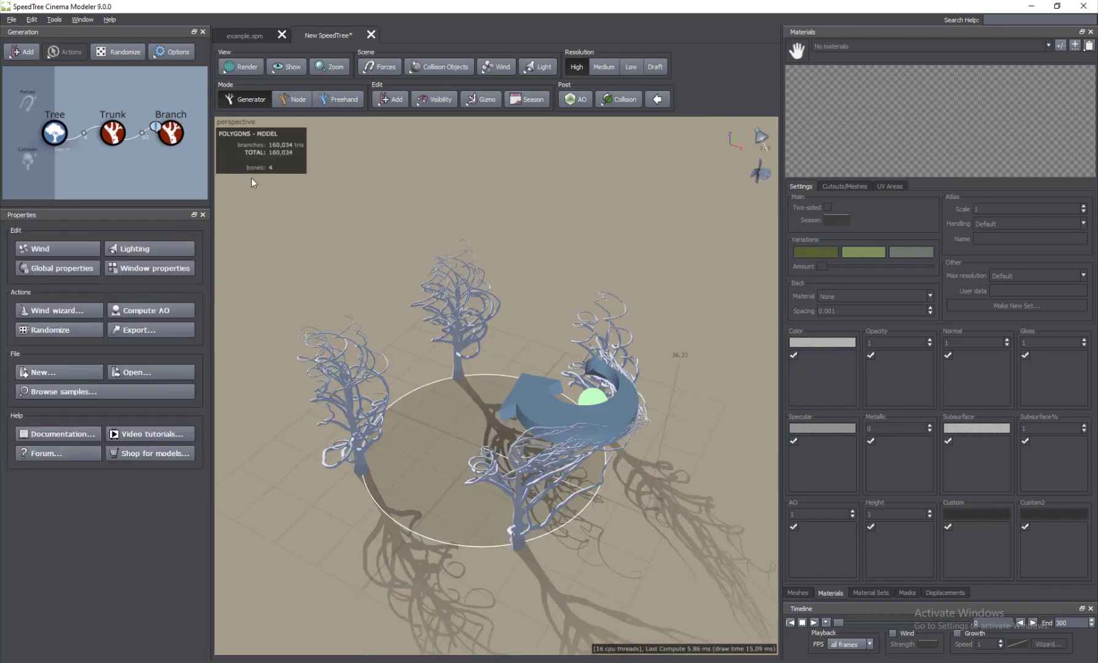
{"action": "left_click", "coordinate": [175, 132]}
{"action": "left_click", "coordinate": [76, 258]}
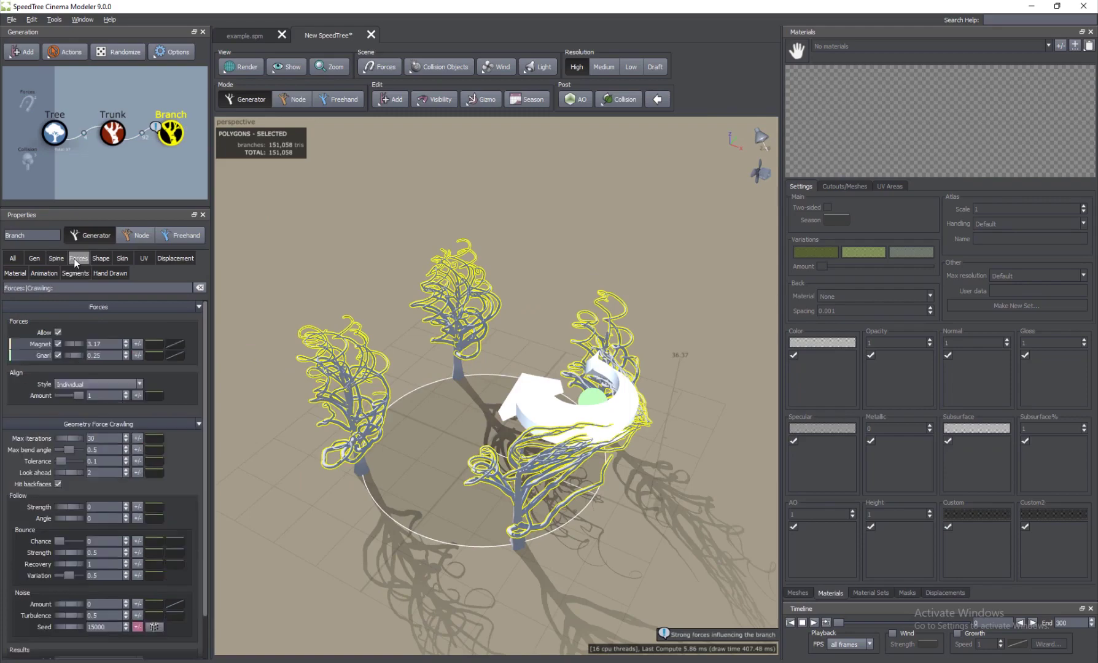
{"action": "left_click_drag", "start_coordinate": [468, 518], "coordinate": [453, 494]}
{"action": "left_click", "coordinate": [518, 285]}
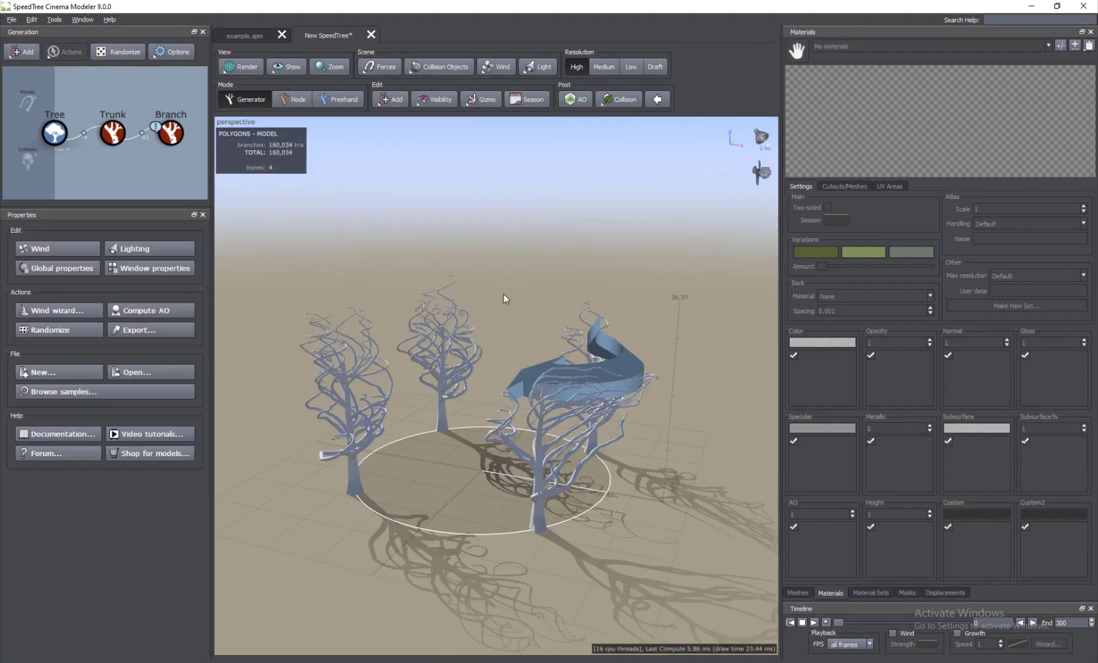
Add a Twist force to the Branch generator and lift it off the ground at the ring's centre
{"action": "left_click", "coordinate": [175, 133]}
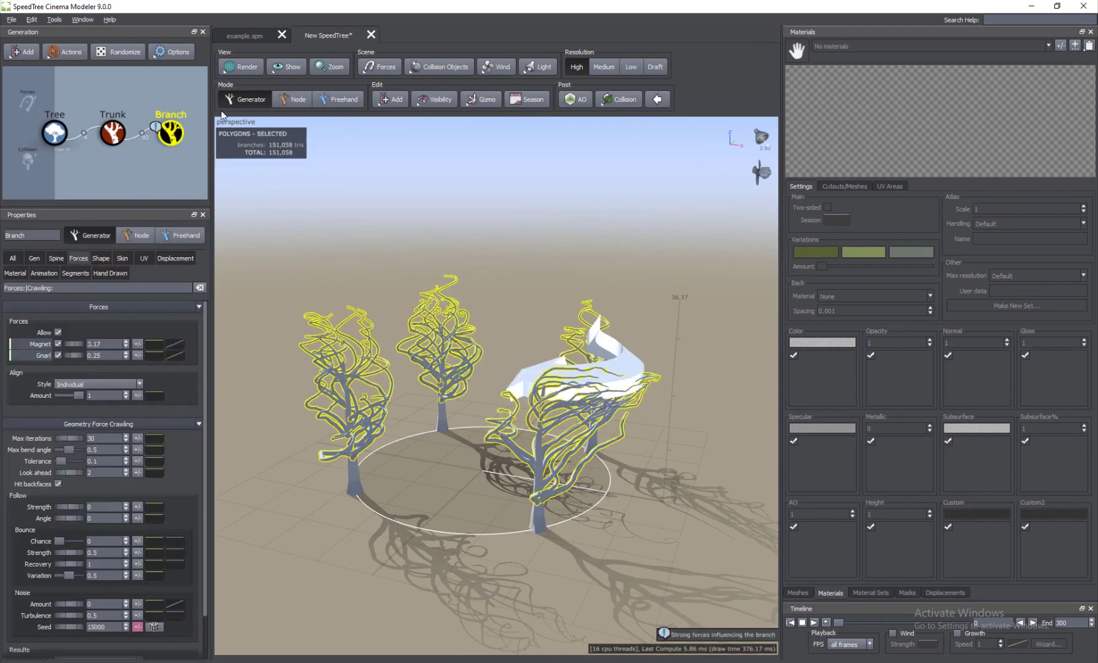
{"action": "left_click", "coordinate": [373, 67]}
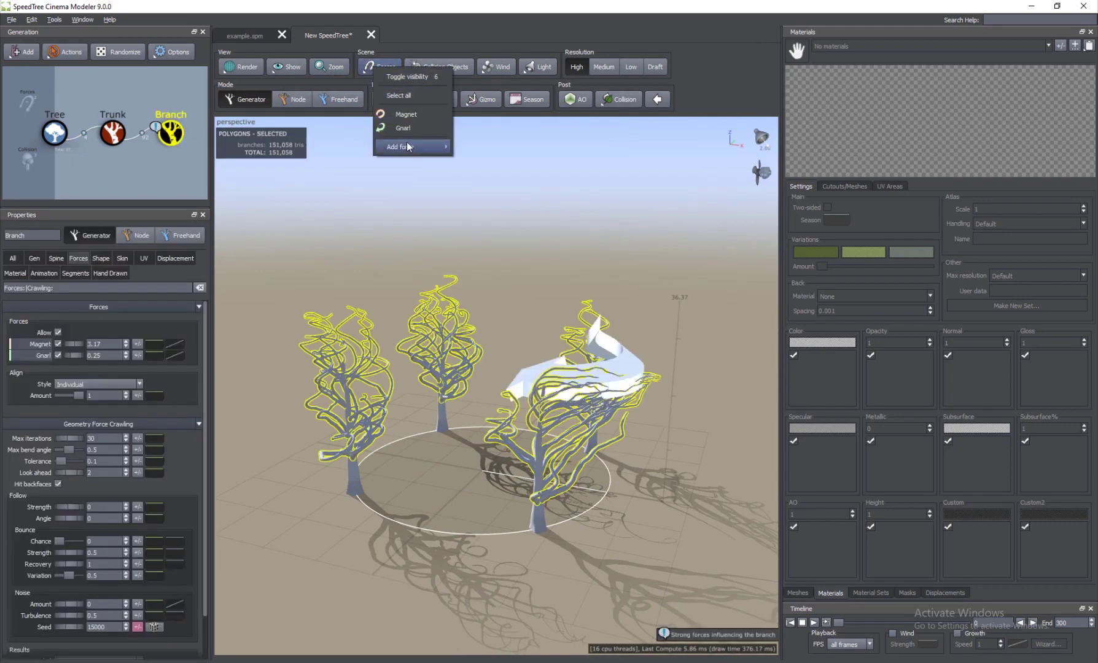
{"action": "mouse_move", "coordinate": [406, 146]}
{"action": "left_click", "coordinate": [493, 187]}
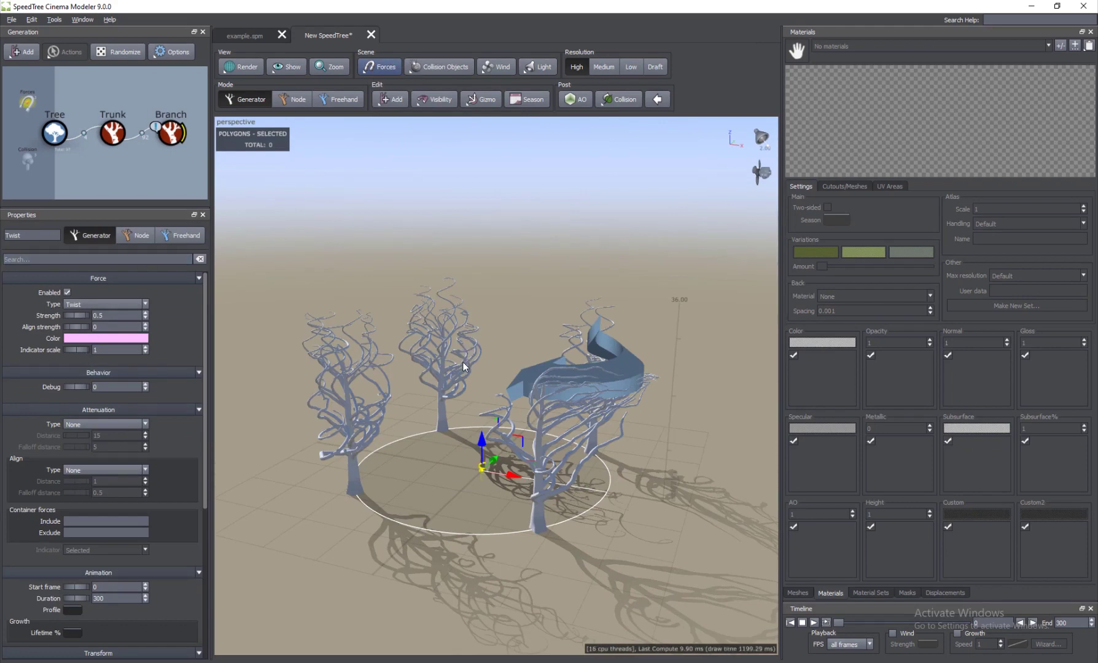
{"action": "left_click_drag", "start_coordinate": [484, 445], "coordinate": [485, 390]}
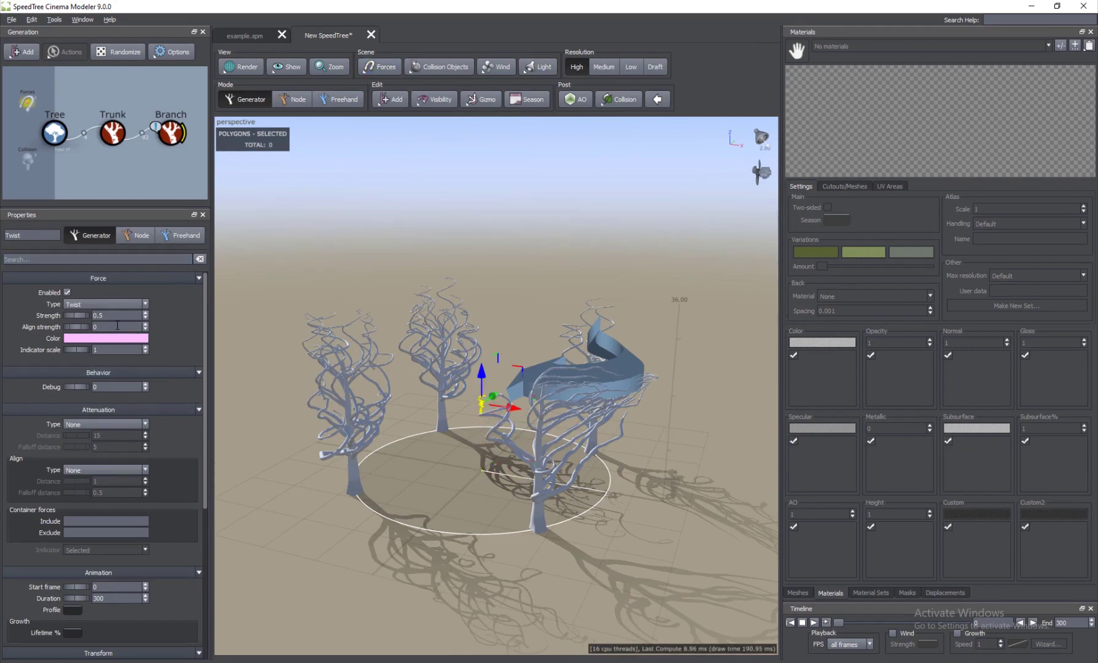
Set the Twist force's Indicator scale to 5.38 and Strength to 2.33, and raise it to crown height
{"action": "left_click_drag", "start_coordinate": [97, 349], "coordinate": [360, 308]}
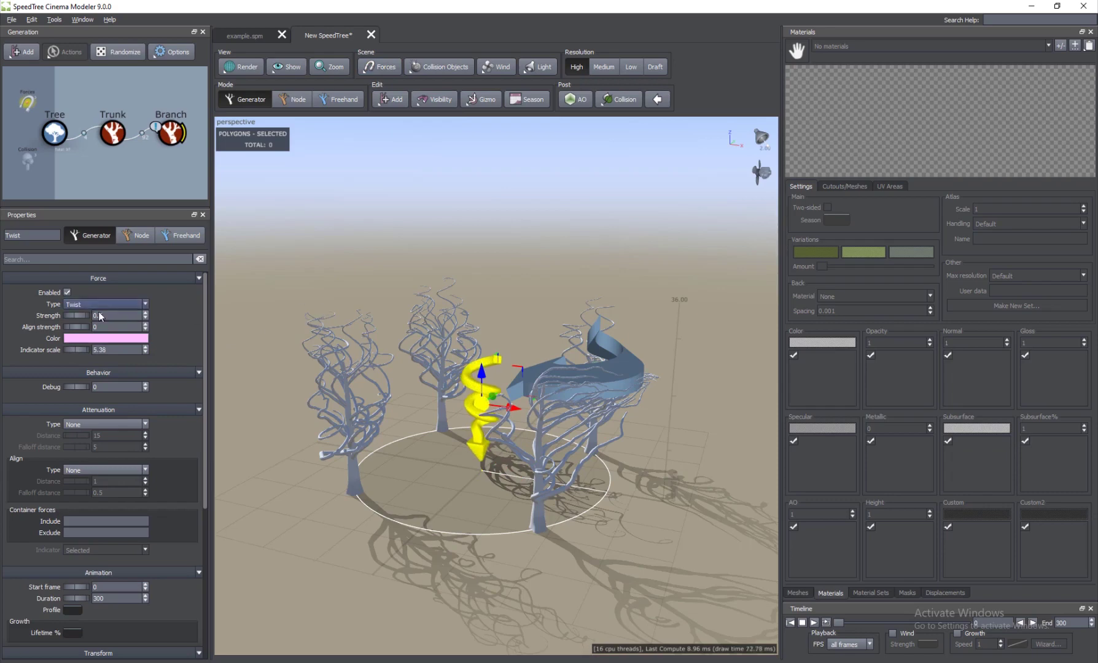
{"action": "left_click_drag", "start_coordinate": [88, 320], "coordinate": [181, 323]}
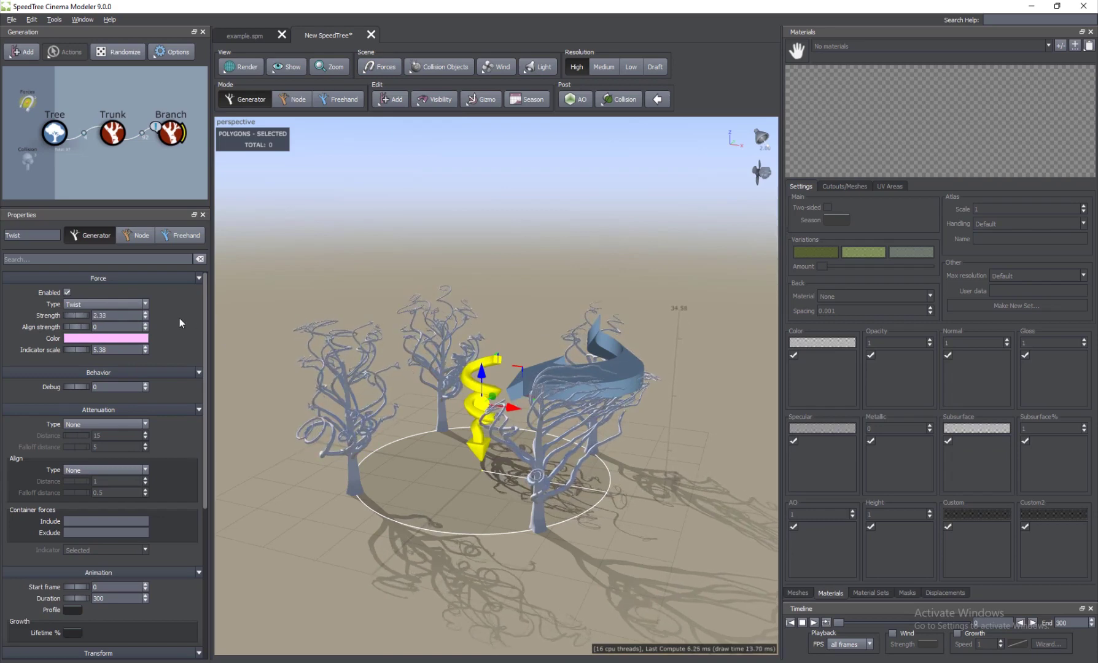
{"action": "left_click_drag", "start_coordinate": [485, 364], "coordinate": [495, 286]}
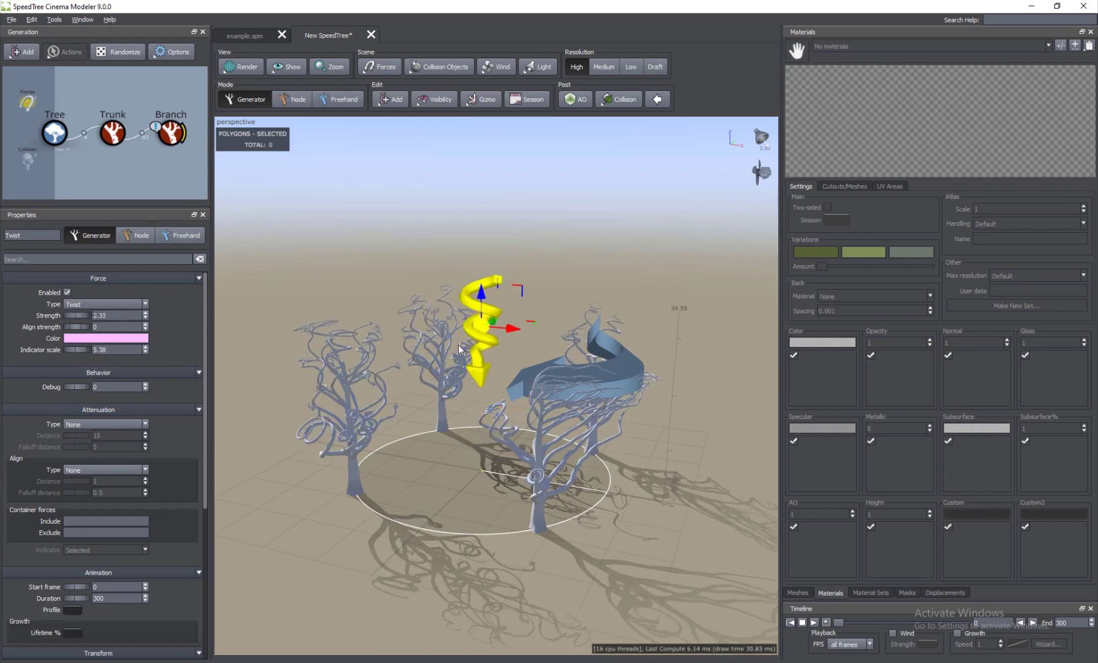
Delete the Twist and Gnarl forces, keeping only the Magnet
{"action": "left_click", "coordinate": [498, 376]}
{"action": "left_click", "coordinate": [581, 379]}
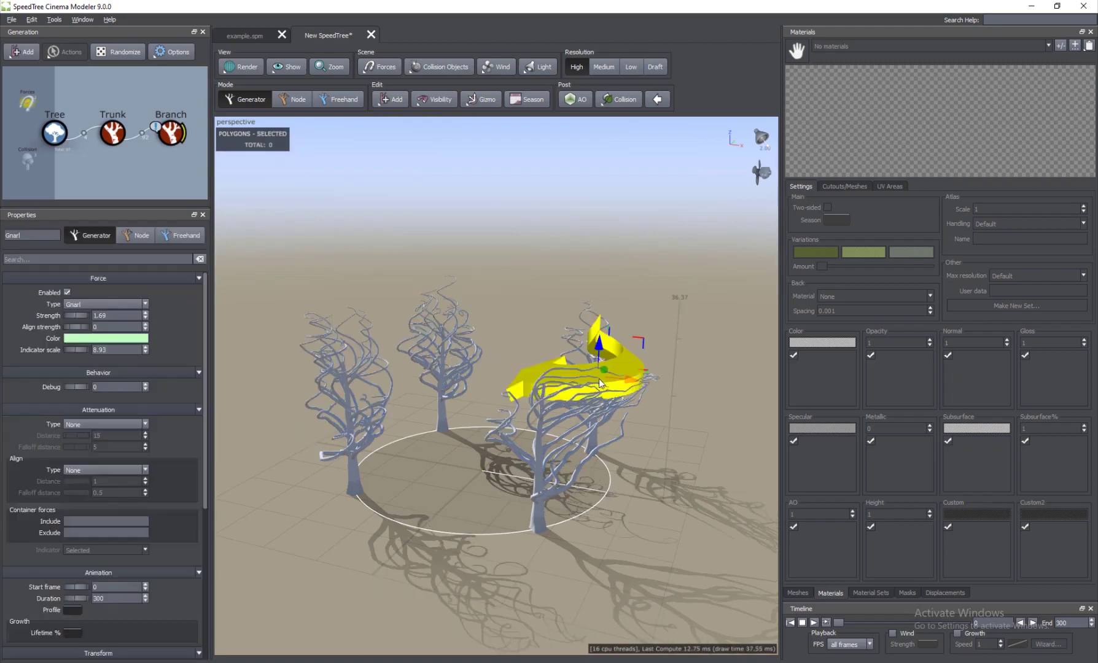
{"action": "key", "text": "Delete"}
{"action": "left_click_drag", "start_coordinate": [562, 479], "coordinate": [522, 473]}
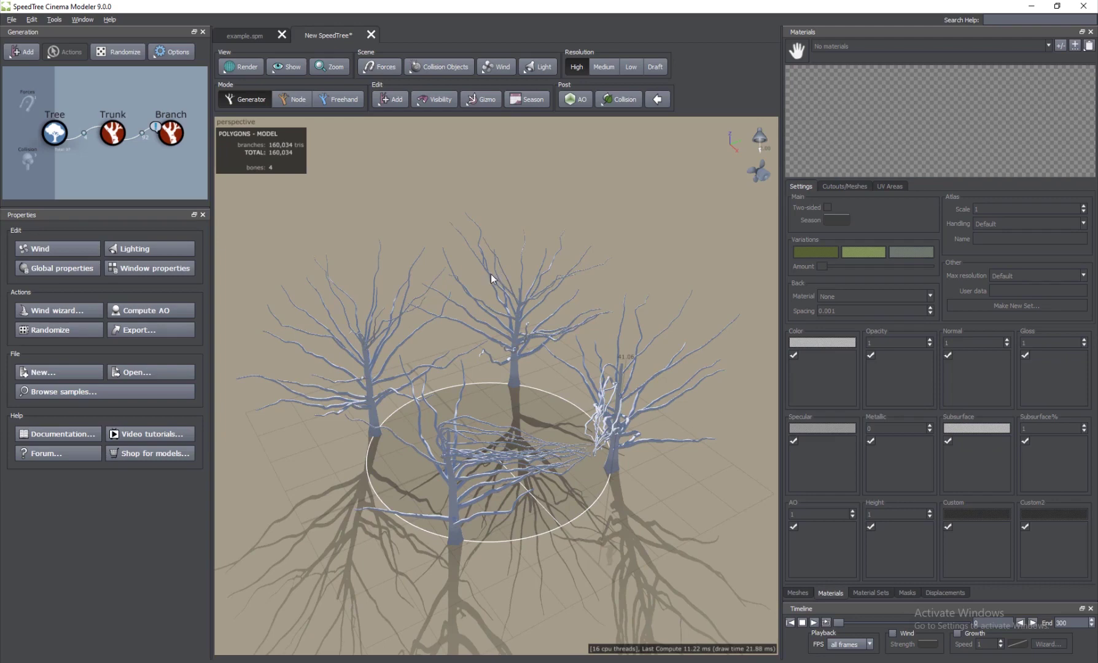
Add a Curl force to the Branch generator and set its Strength to 0.64
{"action": "left_click", "coordinate": [166, 134]}
{"action": "right_click", "coordinate": [390, 67]}
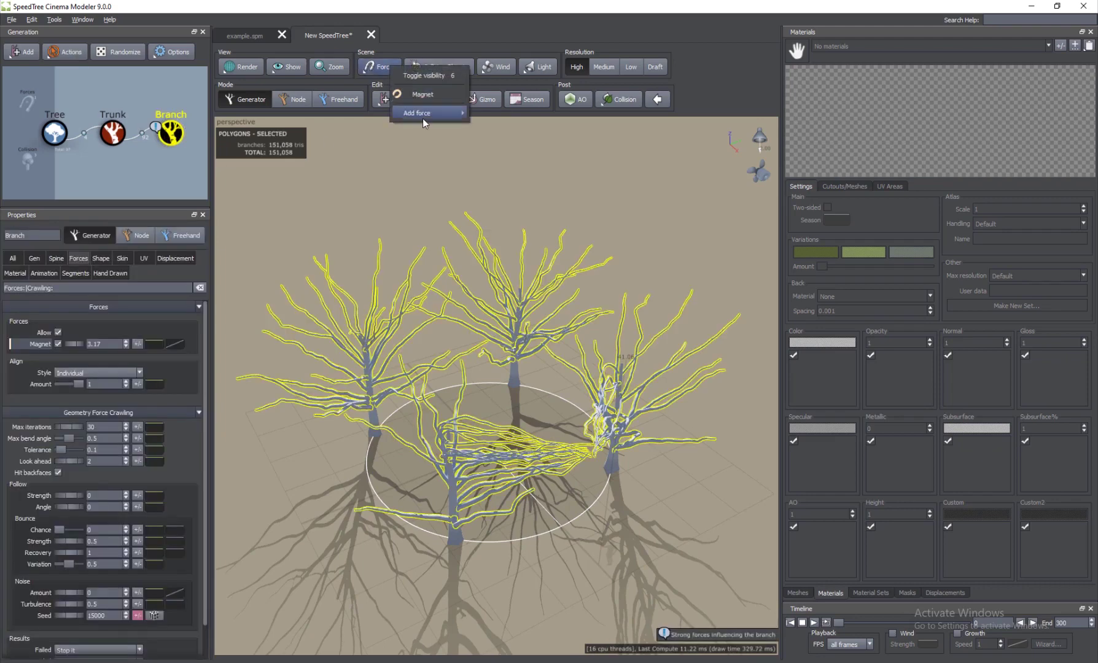
{"action": "mouse_move", "coordinate": [423, 120]}
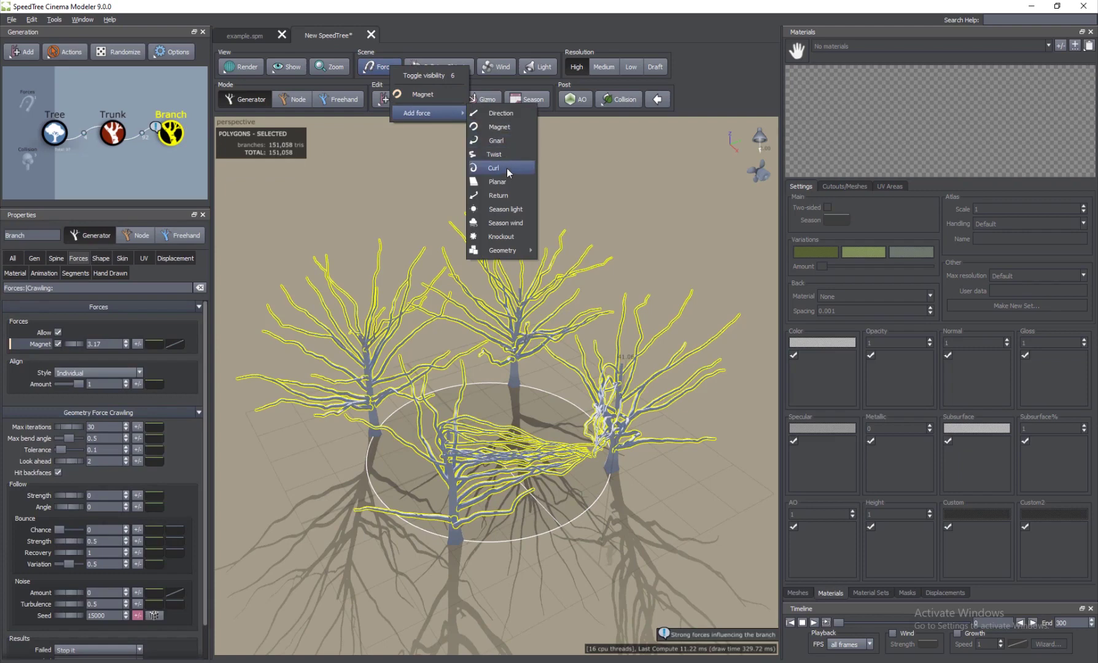
{"action": "left_click", "coordinate": [507, 168]}
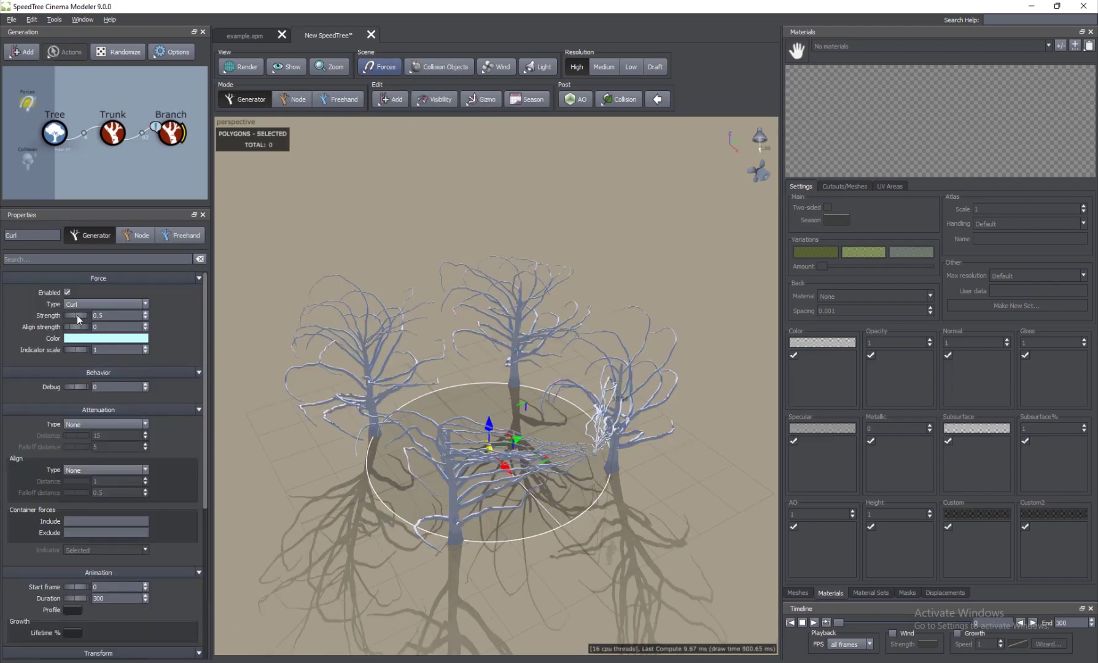
{"action": "left_click_drag", "start_coordinate": [75, 314], "coordinate": [111, 315]}
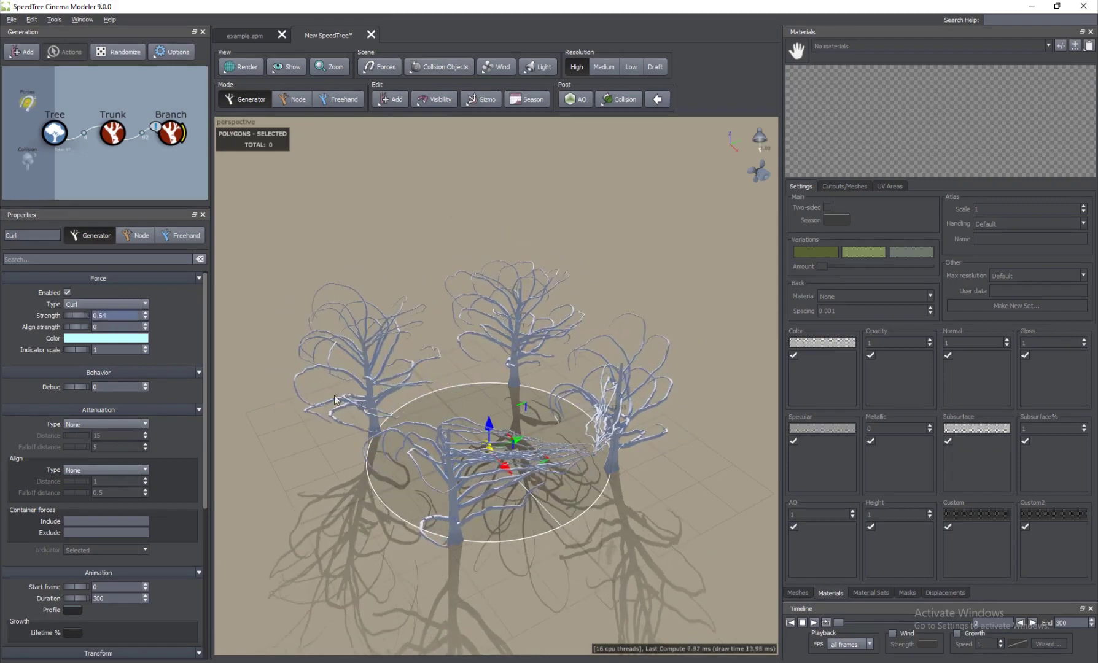
Raise the Curl force above the centre of the ring and set its Indicator scale to 4.52
{"action": "left_click_drag", "start_coordinate": [441, 558], "coordinate": [451, 532]}
{"action": "left_click_drag", "start_coordinate": [483, 435], "coordinate": [498, 337]}
{"action": "left_click_drag", "start_coordinate": [82, 352], "coordinate": [264, 348]}
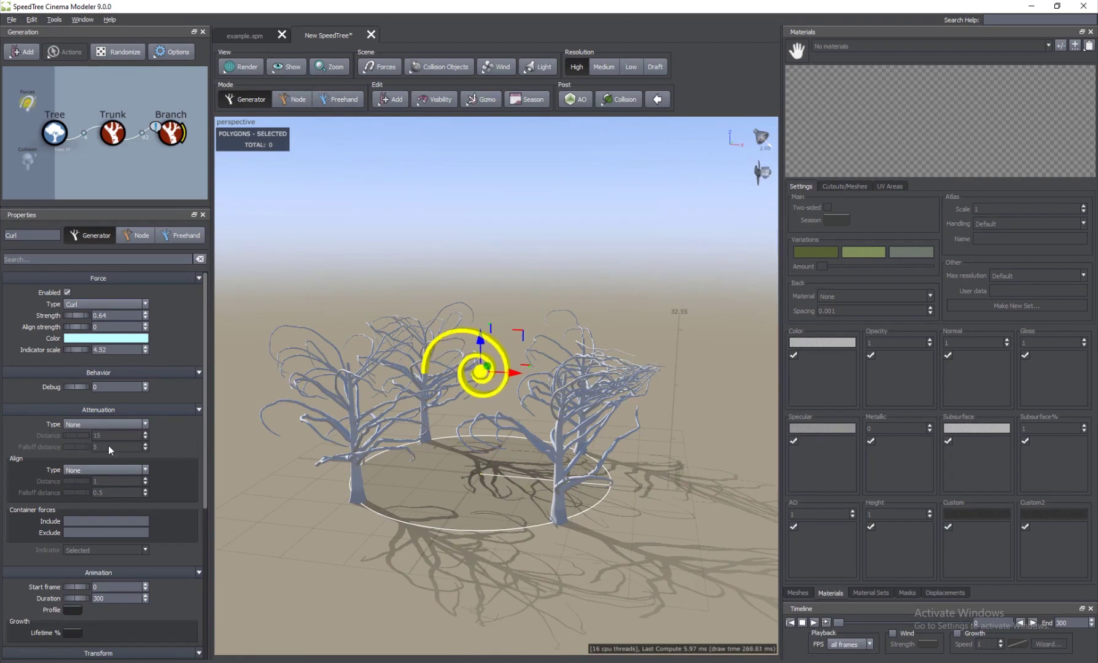
Set the Curl force's attenuation type to Linear and move the force into the crown of one tree away from the magnet
{"action": "left_click", "coordinate": [90, 428]}
{"action": "left_click", "coordinate": [101, 443]}
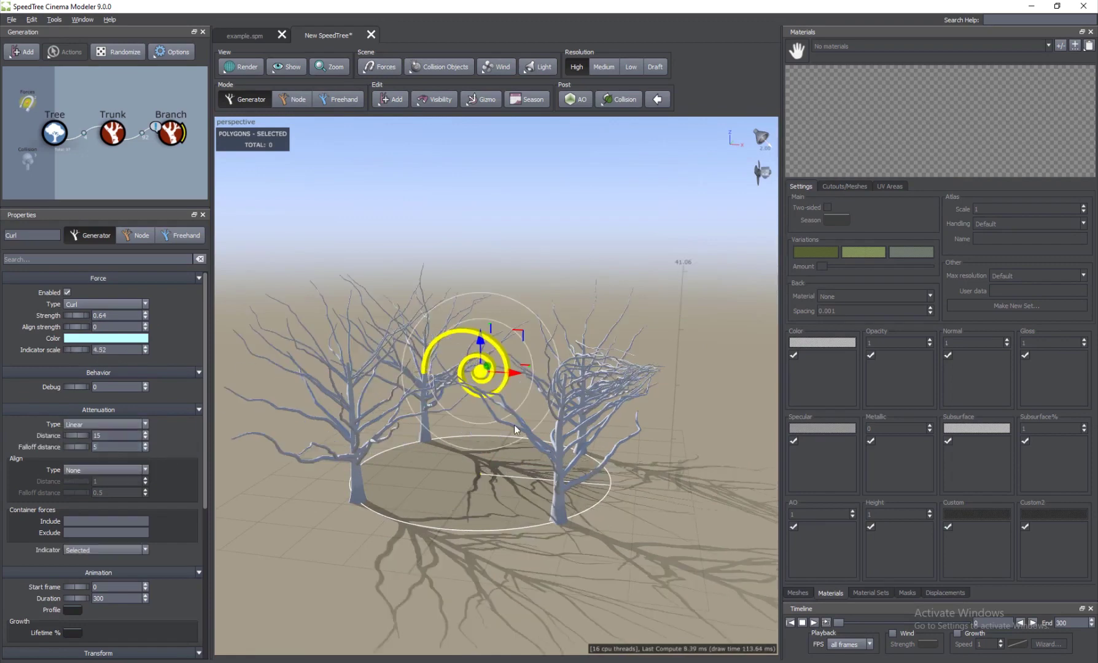
{"action": "left_click_drag", "start_coordinate": [467, 430], "coordinate": [465, 464]}
{"action": "left_click_drag", "start_coordinate": [491, 368], "coordinate": [393, 371]}
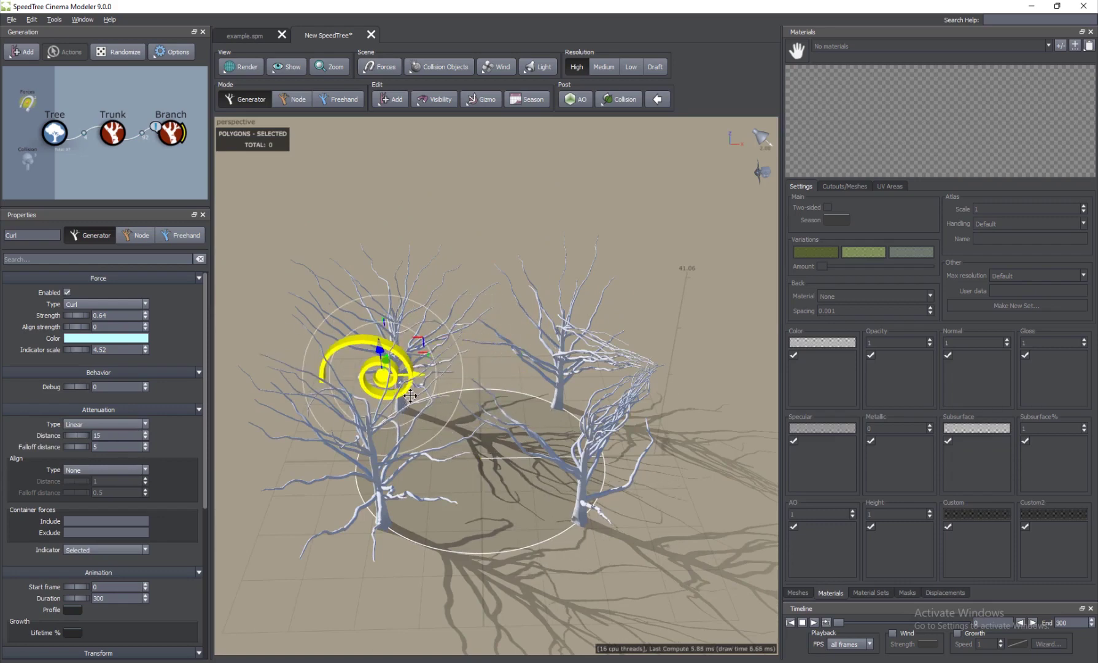
{"action": "left_click_drag", "start_coordinate": [347, 551], "coordinate": [398, 481]}
{"action": "left_click_drag", "start_coordinate": [408, 413], "coordinate": [523, 436]}
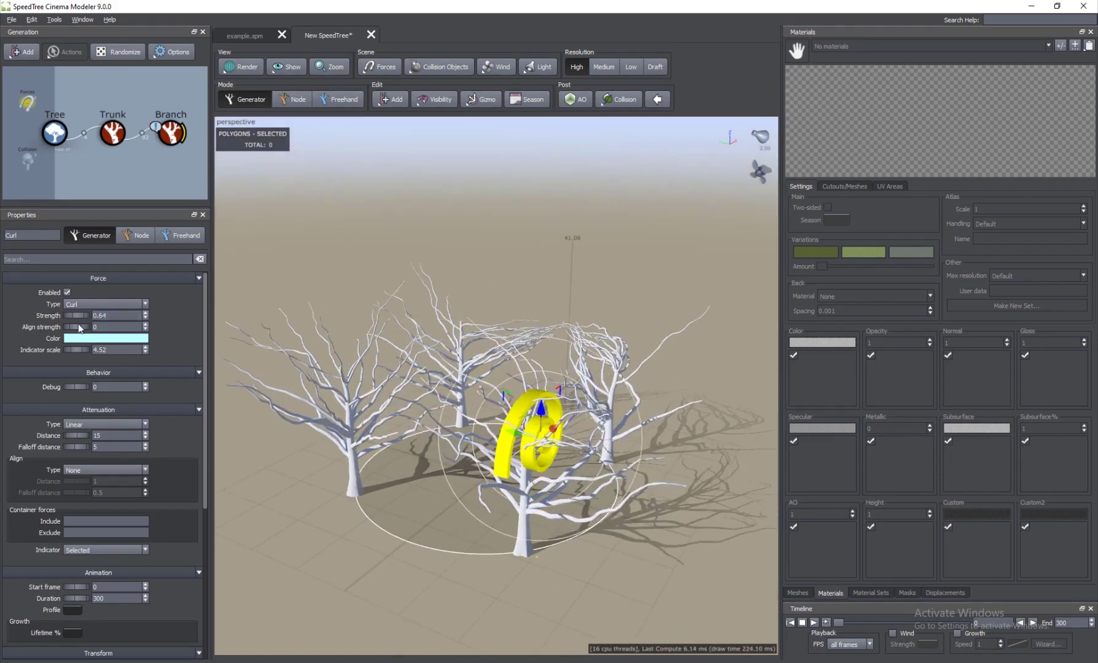
Set the Curl force's Strength to 1.76 and shrink its indicator out of sight
{"action": "left_click_drag", "start_coordinate": [80, 316], "coordinate": [142, 332]}
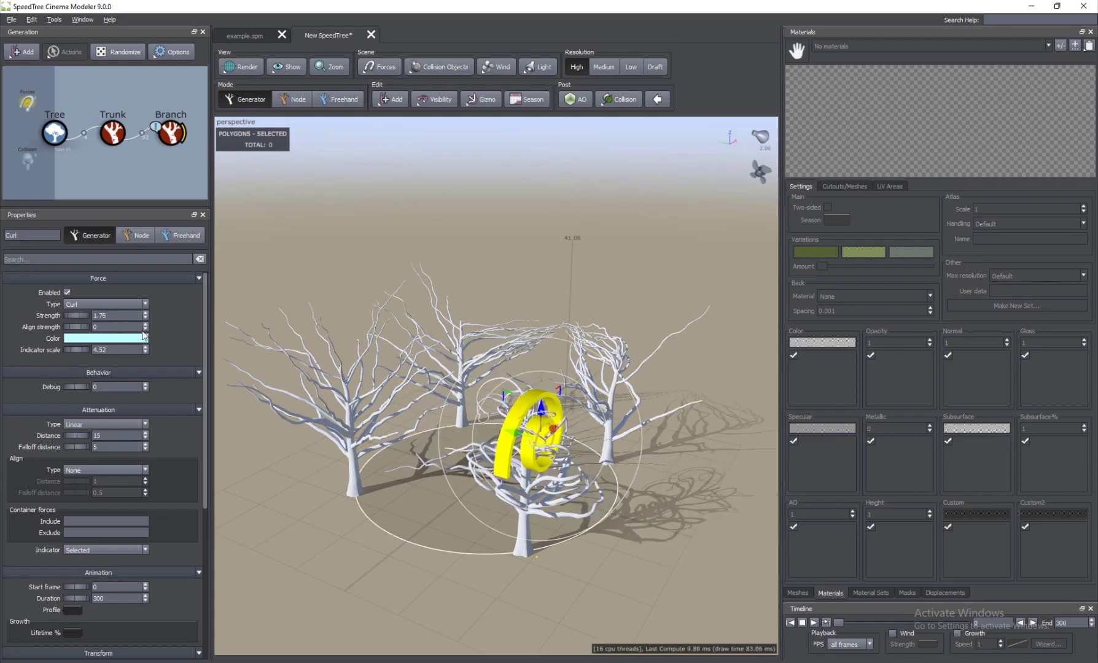
{"action": "left_click", "coordinate": [564, 542]}
{"action": "left_click_drag", "start_coordinate": [632, 556], "coordinate": [364, 416]}
{"action": "left_click", "coordinate": [363, 417]}
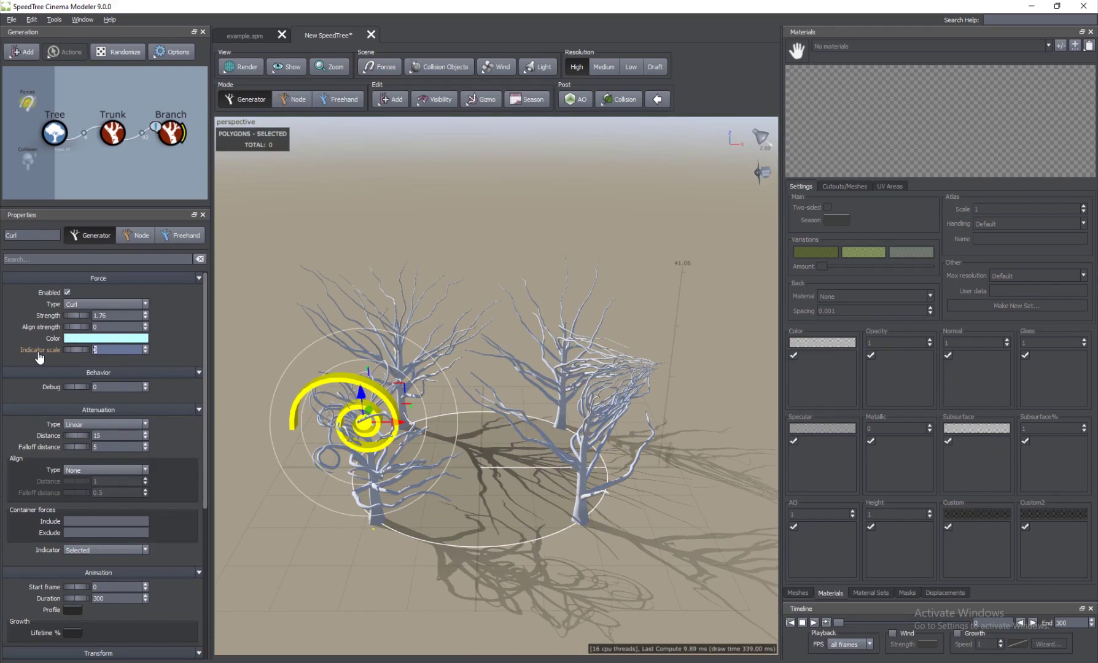
{"action": "left_click_drag", "start_coordinate": [503, 212], "coordinate": [360, 371]}
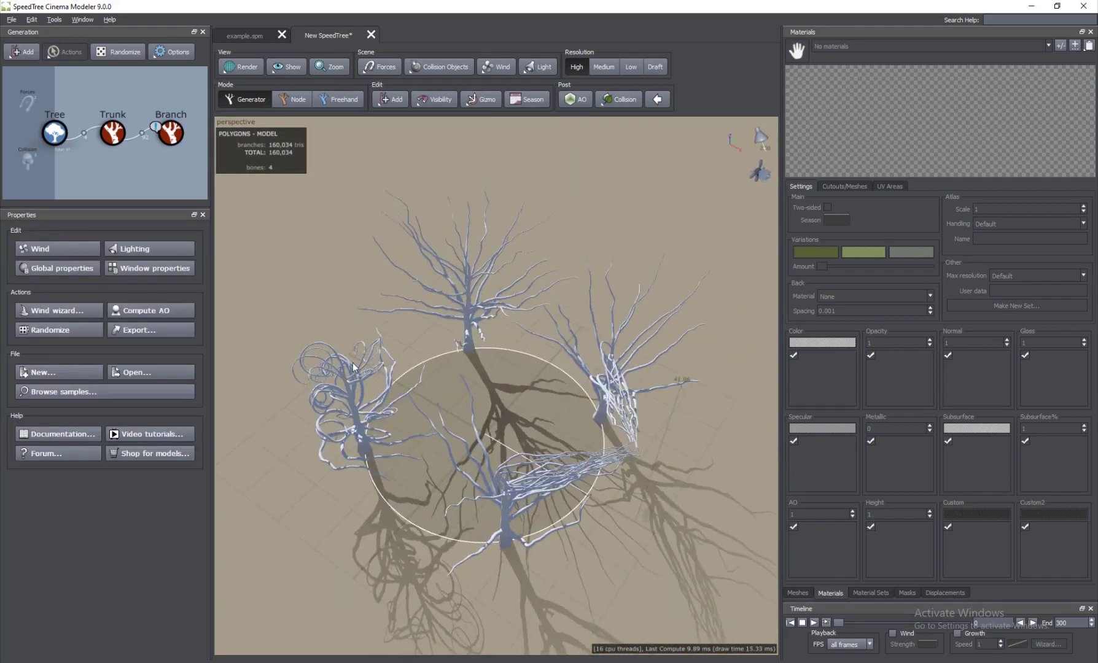
Check the scene's force list and examine from several angles how the Magnet and Curl forces shape the trees' branches
{"action": "right_click", "coordinate": [30, 104]}
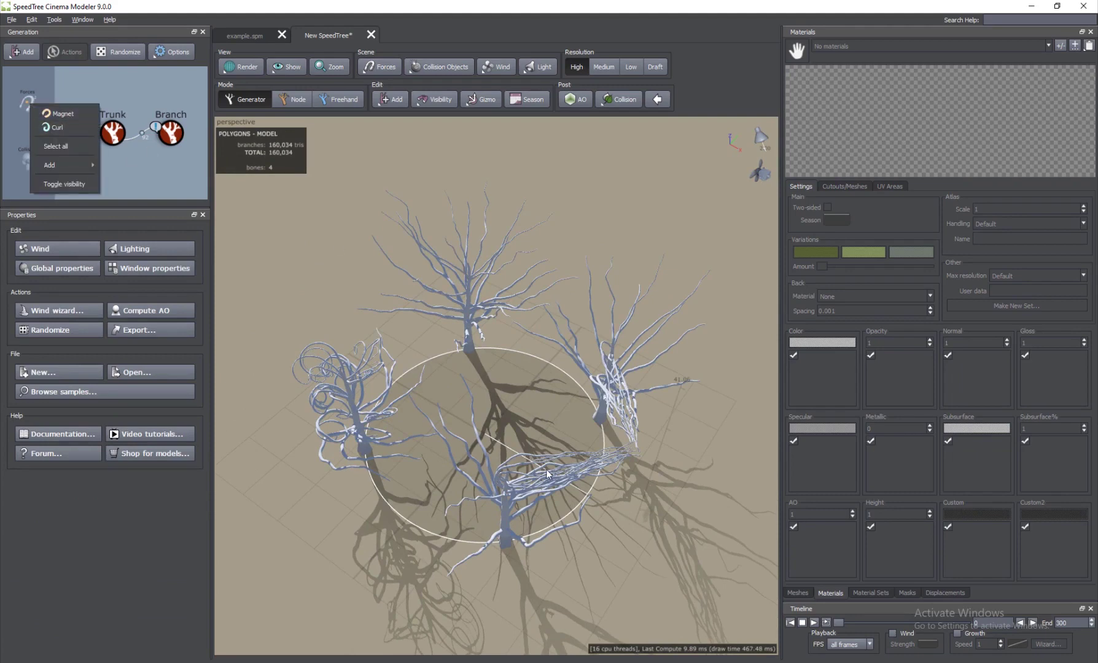
{"action": "left_click", "coordinate": [567, 467]}
{"action": "scroll", "coordinate": [542, 454], "scroll_direction": "up", "scroll_amount": 2}
{"action": "left_click_drag", "start_coordinate": [519, 472], "coordinate": [488, 465]}
{"action": "scroll", "coordinate": [543, 479], "scroll_direction": "up", "scroll_amount": 3}
{"action": "middle_click_drag", "start_coordinate": [633, 497], "coordinate": [568, 441]}
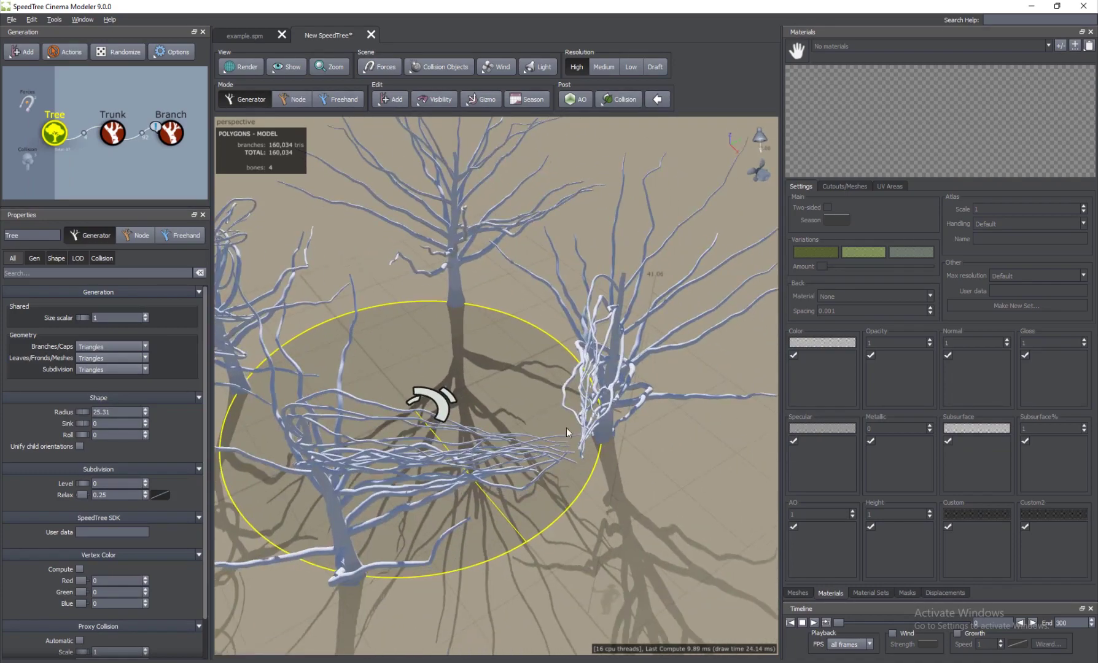
{"action": "scroll", "coordinate": [507, 426], "scroll_direction": "down", "scroll_amount": 3}
{"action": "left_click_drag", "start_coordinate": [507, 426], "coordinate": [431, 402]}
{"action": "scroll", "coordinate": [432, 397], "scroll_direction": "up", "scroll_amount": 2}
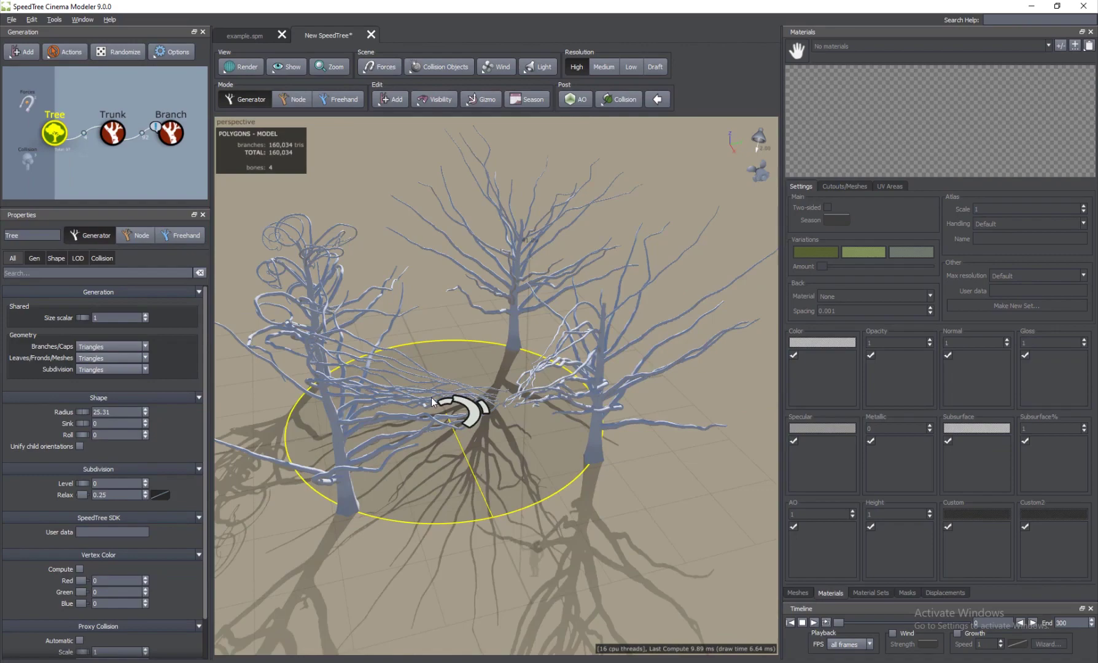
{"action": "left_click_drag", "start_coordinate": [374, 410], "coordinate": [389, 431]}
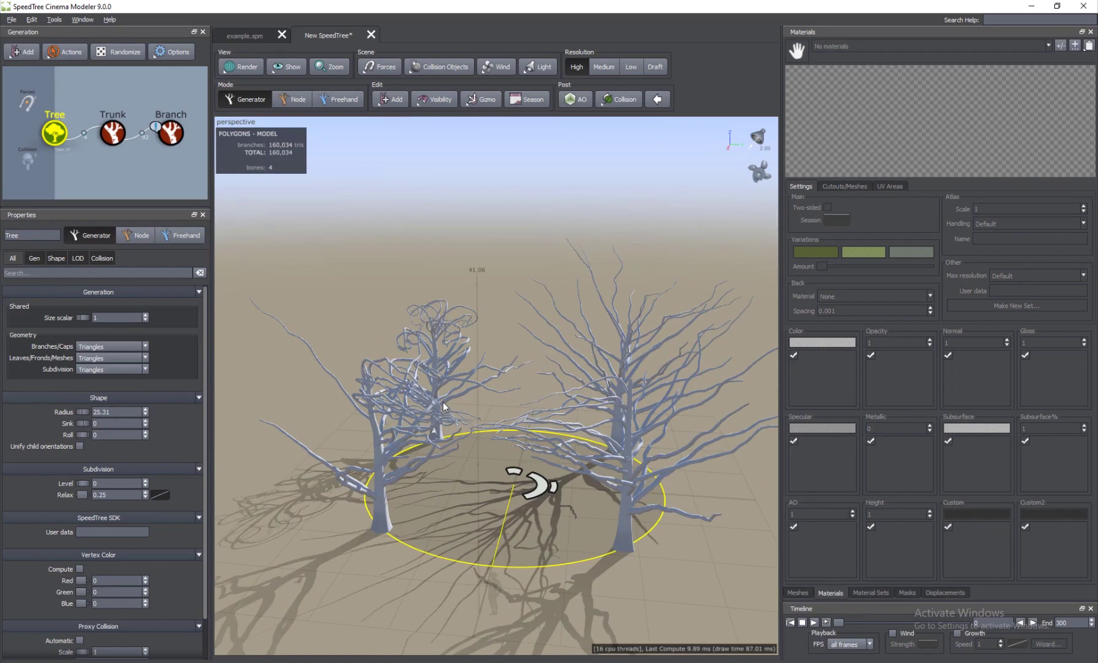
{"action": "left_click_drag", "start_coordinate": [408, 322], "coordinate": [453, 363]}
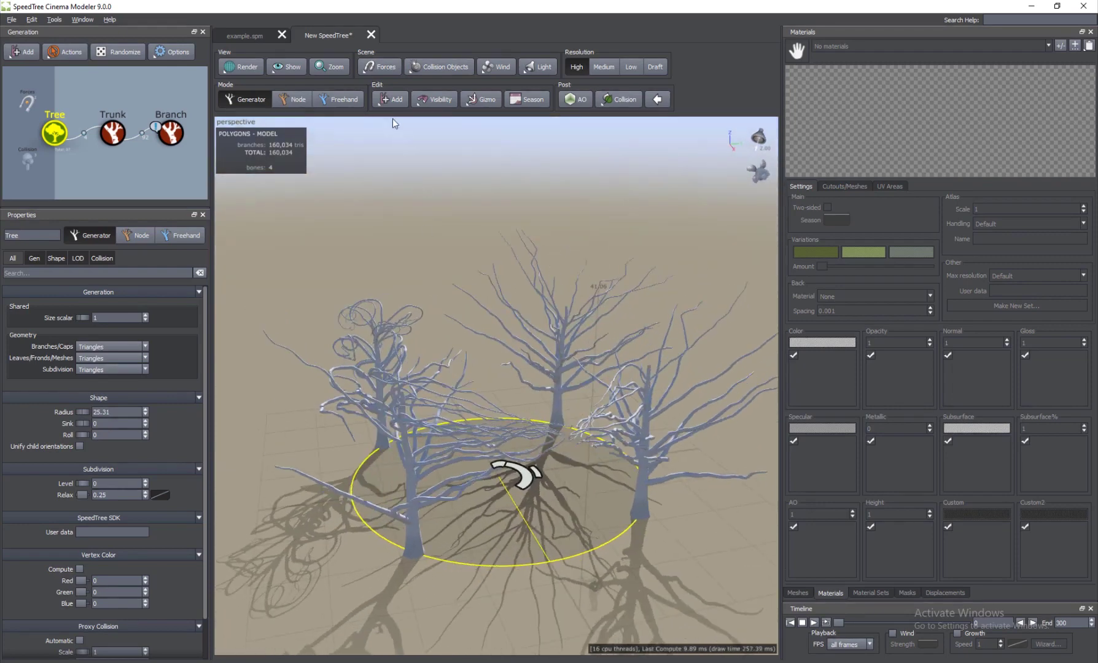
Add a Planar force to the scene with the Branch generator selected
{"action": "left_click", "coordinate": [389, 73]}
{"action": "mouse_move", "coordinate": [430, 158]}
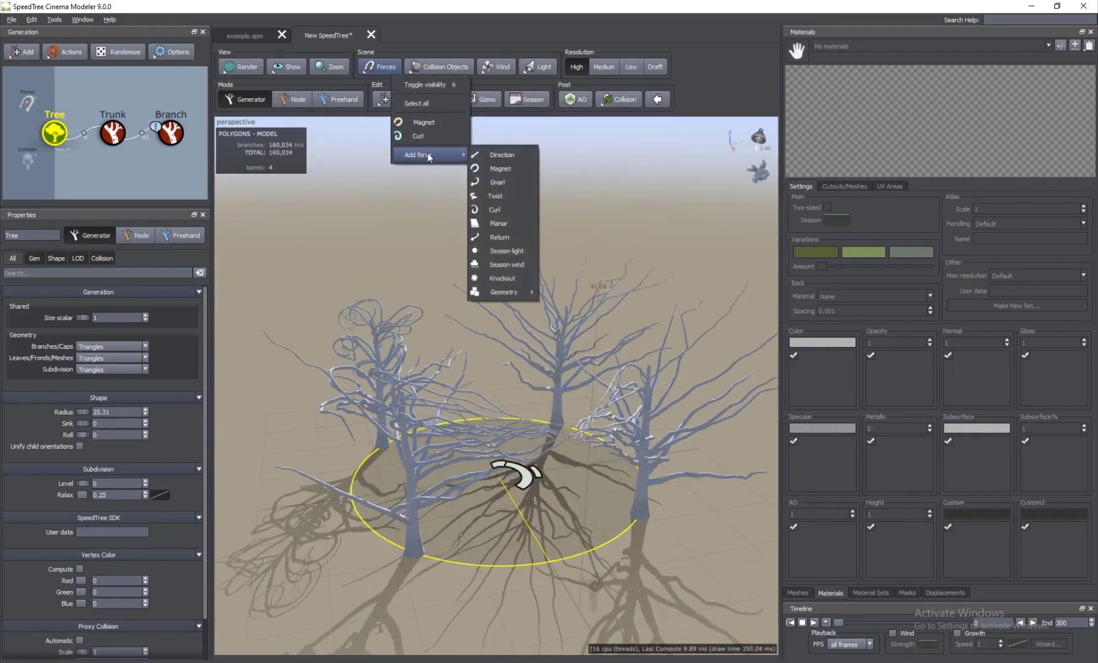
{"action": "mouse_move", "coordinate": [504, 291]}
{"action": "left_click", "coordinate": [576, 303]}
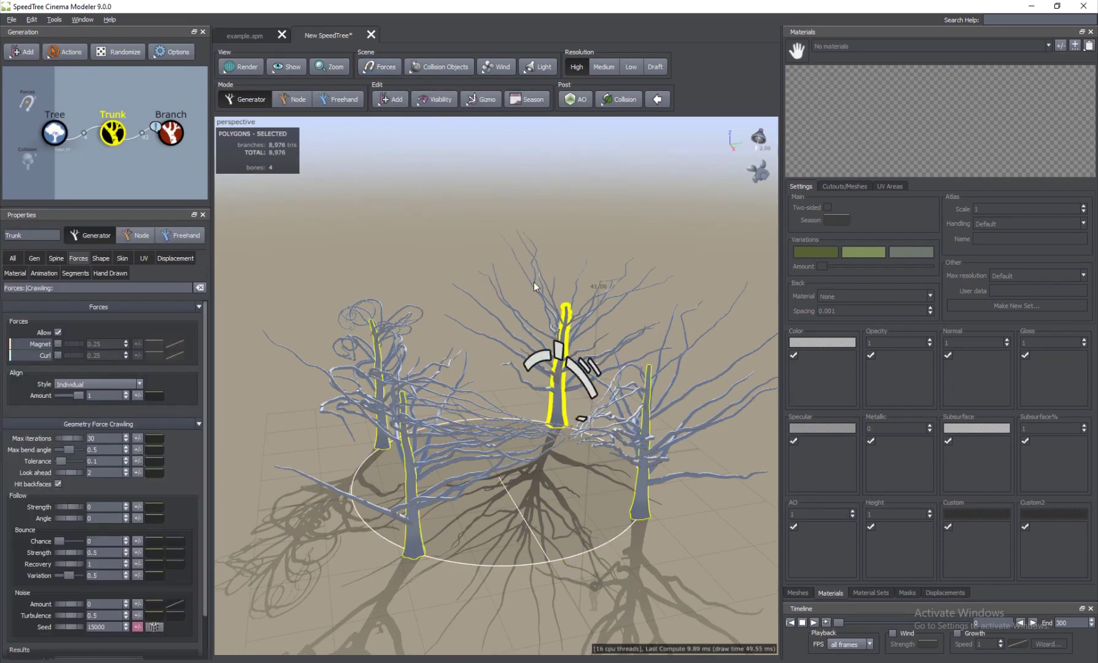
{"action": "left_click", "coordinate": [522, 255]}
{"action": "left_click", "coordinate": [368, 69]}
{"action": "mouse_move", "coordinate": [406, 147]}
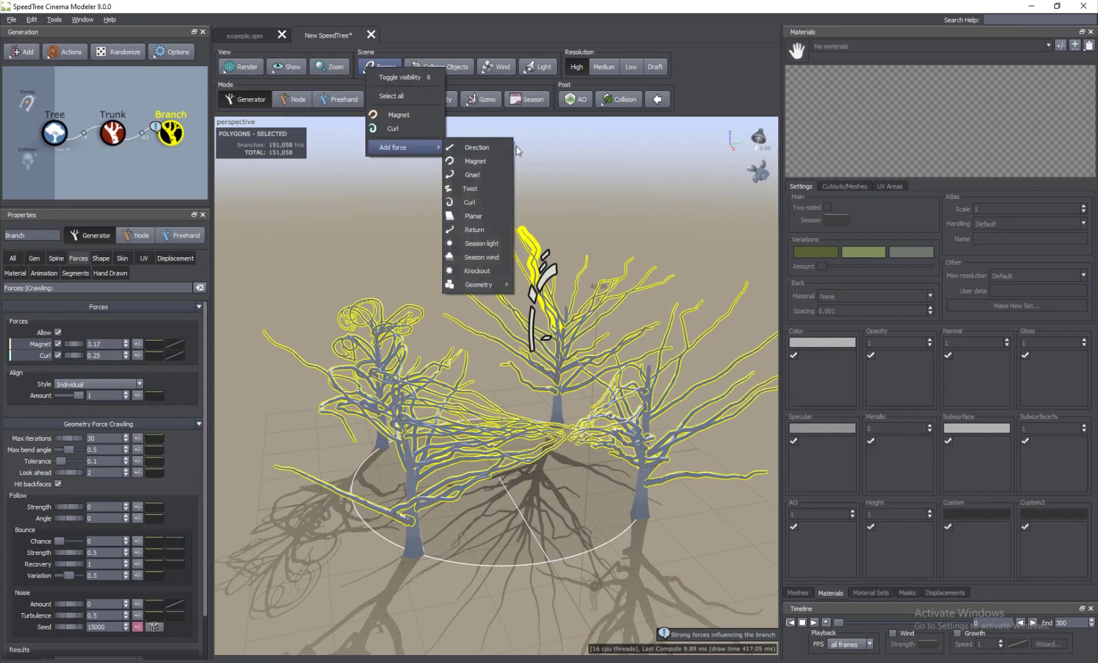
{"action": "left_click", "coordinate": [491, 214]}
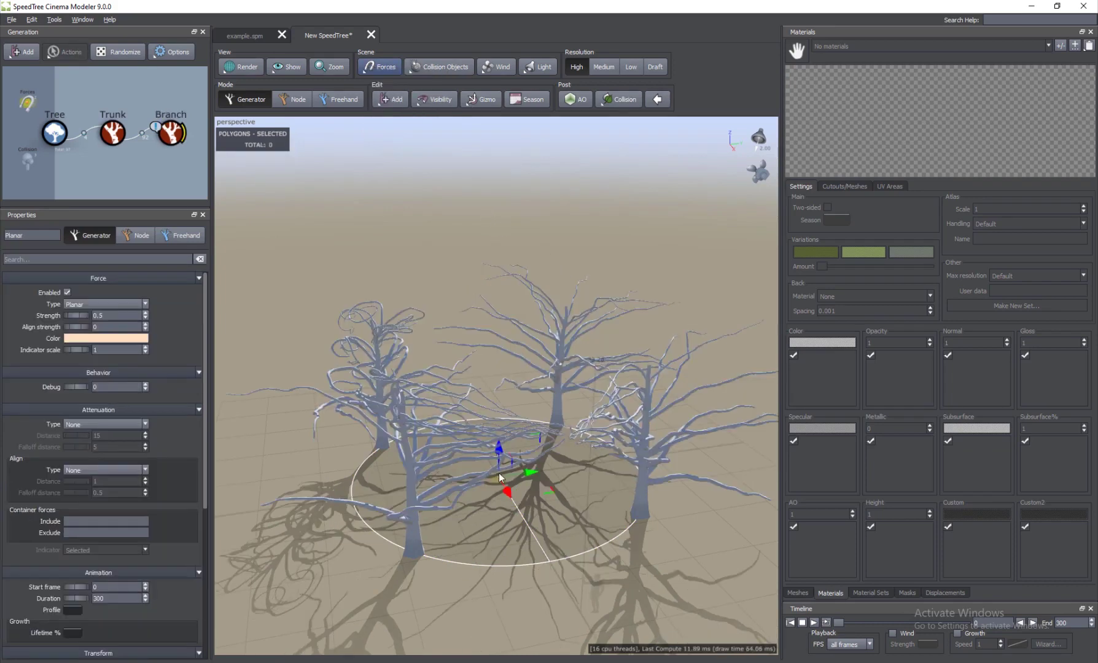
Raise the Planar force high above the trees, with its Indicator scale at 14.4 and Strength at 21.52
{"action": "left_click_drag", "start_coordinate": [499, 449], "coordinate": [504, 337]}
{"action": "left_click_drag", "start_coordinate": [75, 349], "coordinate": [921, 246]}
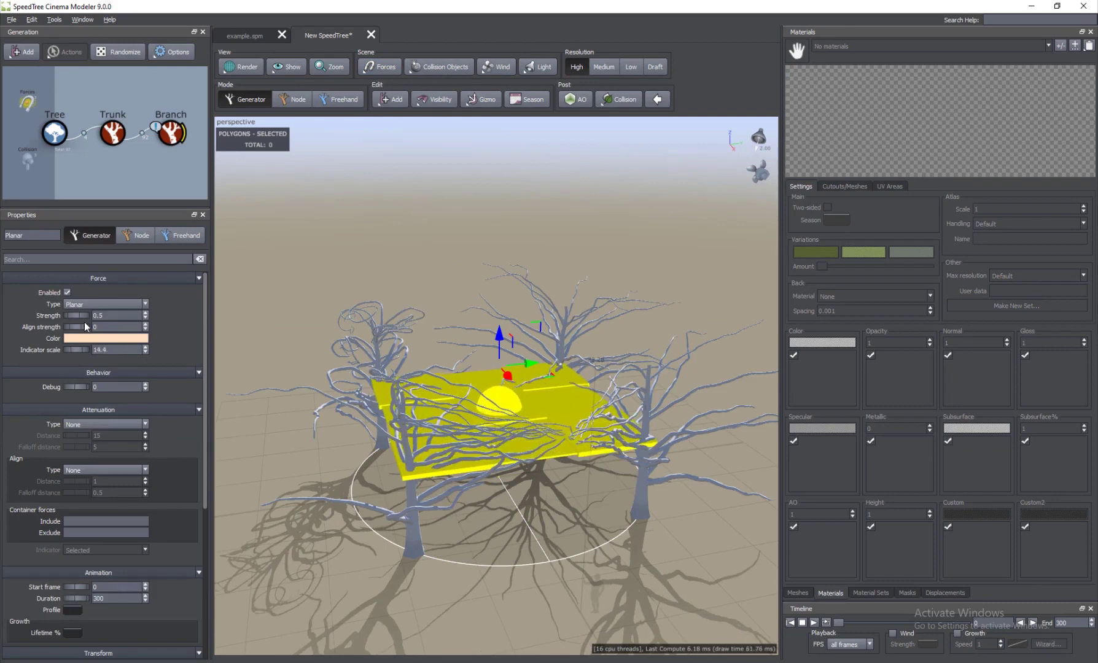
{"action": "left_click_drag", "start_coordinate": [75, 317], "coordinate": [811, 340]}
{"action": "left_click_drag", "start_coordinate": [75, 317], "coordinate": [490, 396]}
{"action": "left_click_drag", "start_coordinate": [499, 342], "coordinate": [521, 124]}
{"action": "left_click_drag", "start_coordinate": [460, 453], "coordinate": [453, 517]}
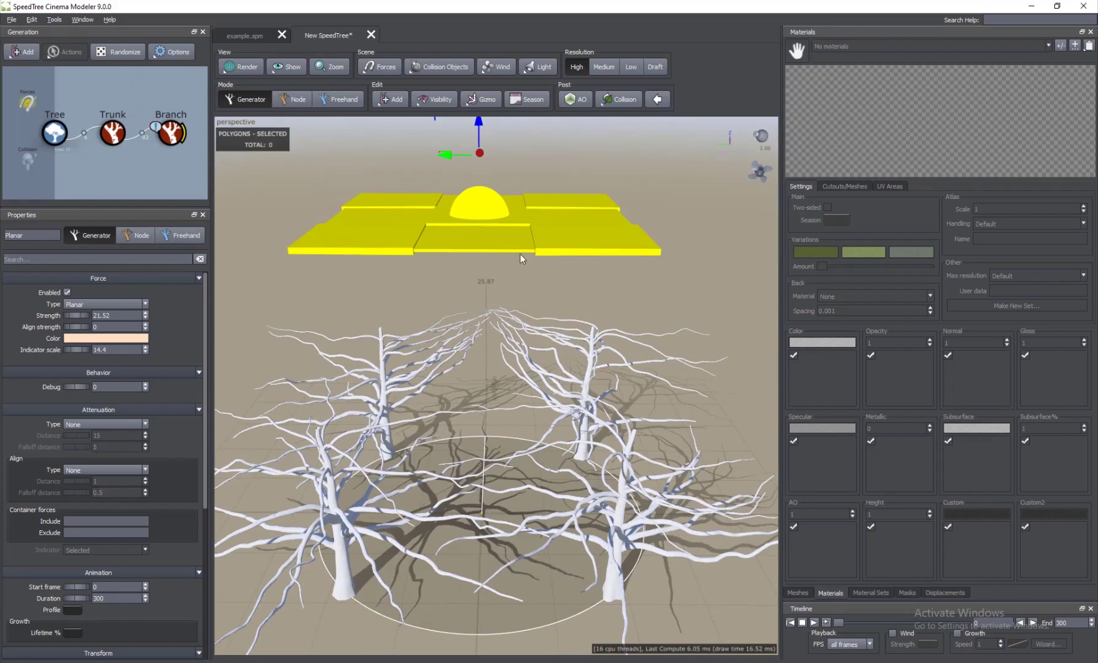
Switch the Magnet, Curl and Planar forces off and on again for the Branch generator to compare their effects
{"action": "left_click", "coordinate": [441, 353]}
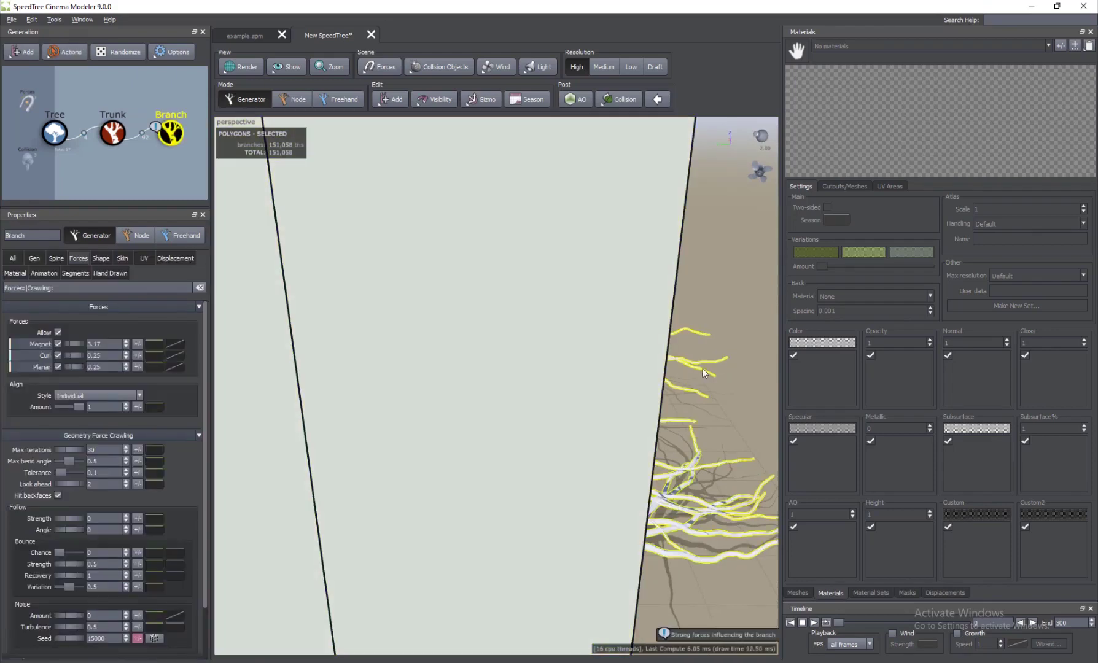
{"action": "left_click", "coordinate": [700, 367]}
{"action": "left_click", "coordinate": [668, 358]}
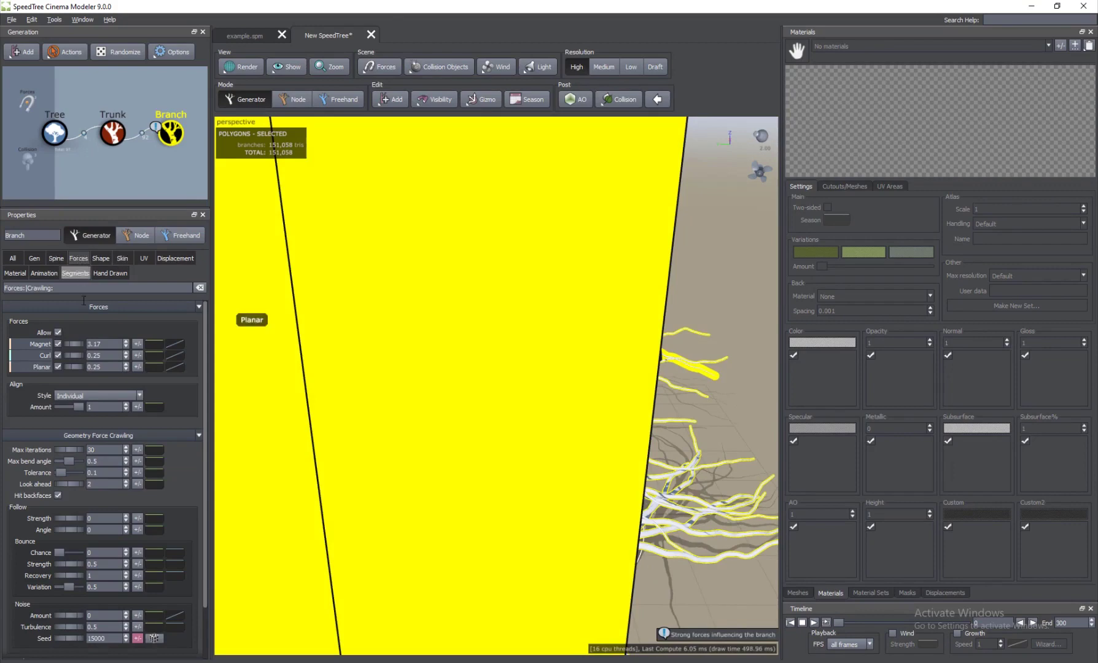
{"action": "scroll", "coordinate": [679, 363], "scroll_direction": "down", "scroll_amount": 5}
{"action": "left_click_drag", "start_coordinate": [495, 421], "coordinate": [445, 410]}
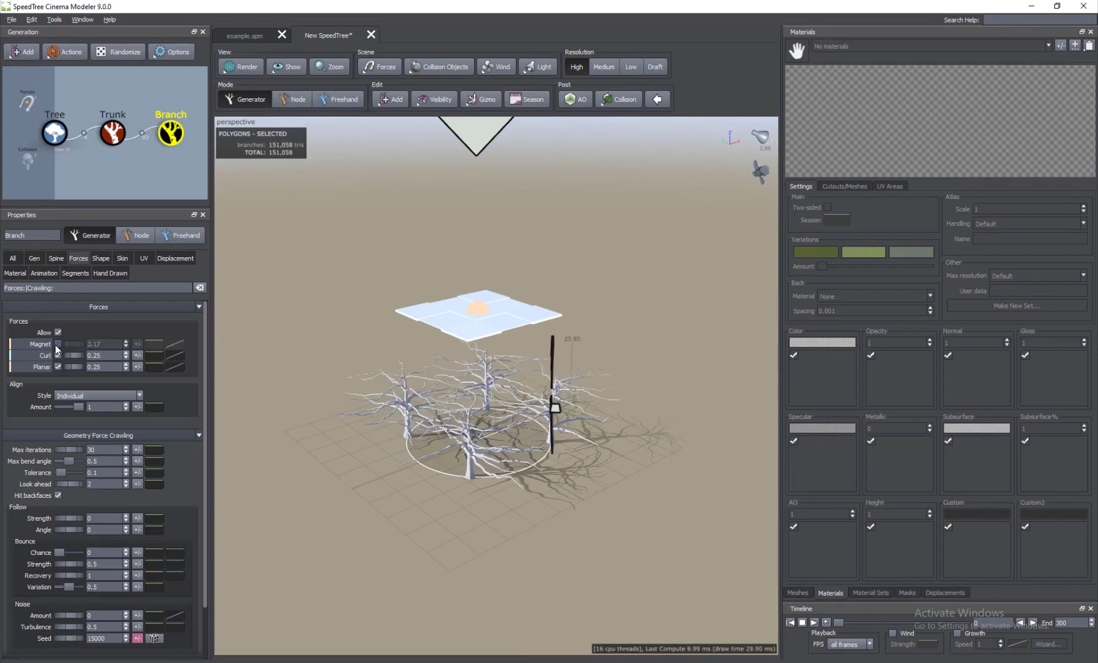
{"action": "left_click", "coordinate": [58, 367]}
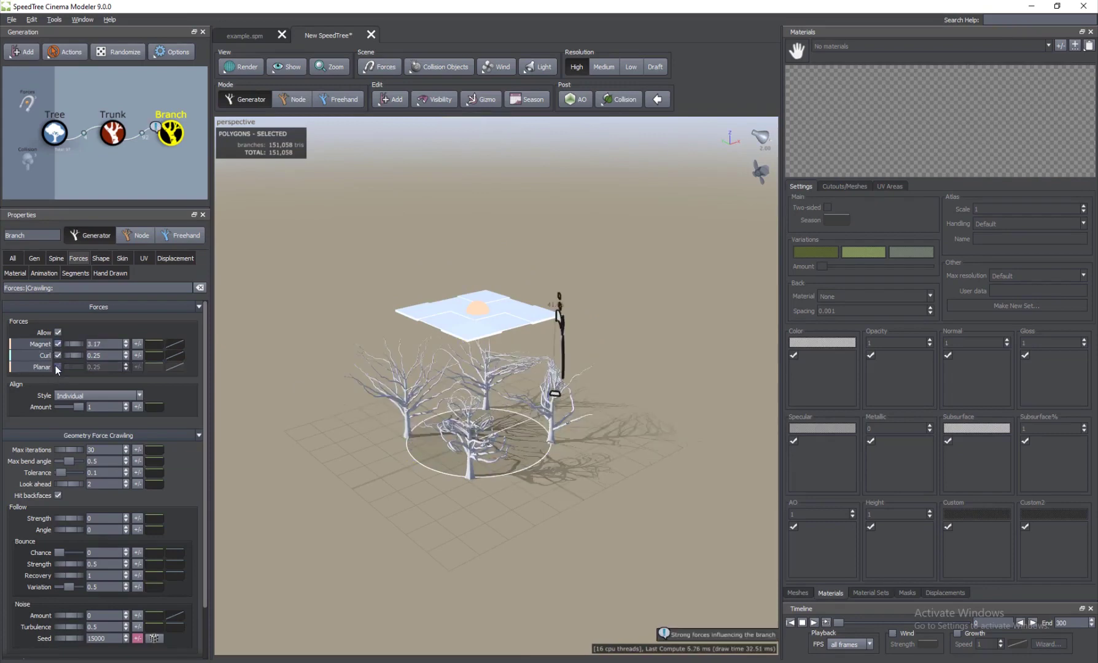
{"action": "left_click", "coordinate": [56, 356]}
{"action": "left_click", "coordinate": [56, 356]}
{"action": "left_click", "coordinate": [57, 367]}
Set the Branch generator's Planar force amount to 0.77 and its variance to 1.033
{"action": "left_click_drag", "start_coordinate": [65, 368], "coordinate": [108, 371]}
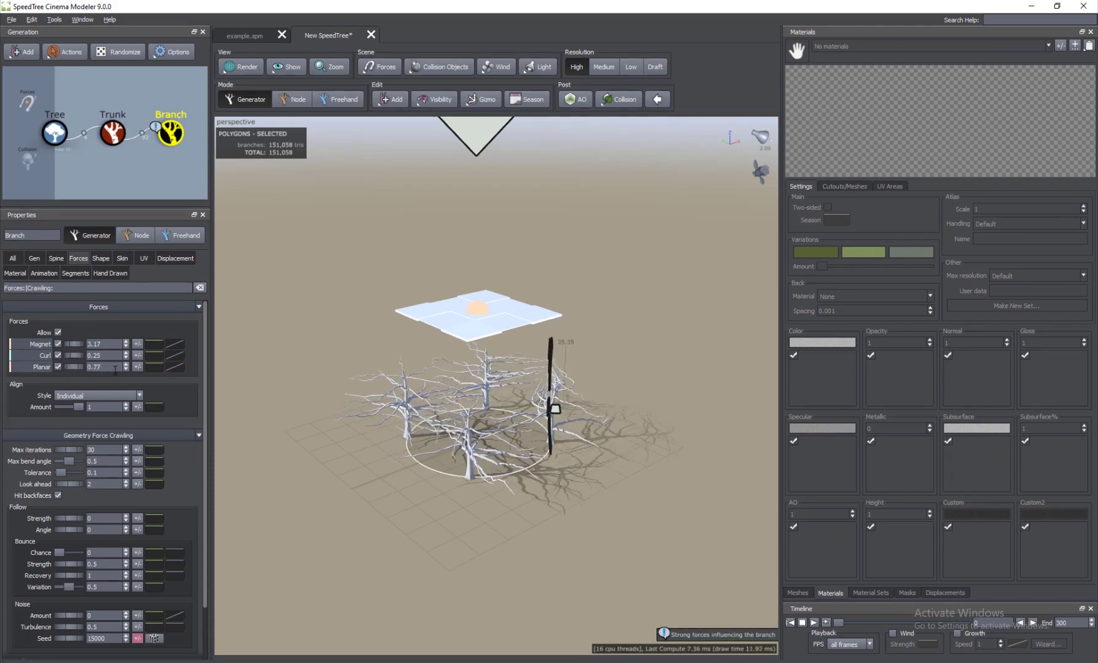
{"action": "left_click", "coordinate": [139, 369]}
{"action": "left_click_drag", "start_coordinate": [216, 386], "coordinate": [421, 385]}
{"action": "left_click_drag", "start_coordinate": [222, 386], "coordinate": [333, 385]}
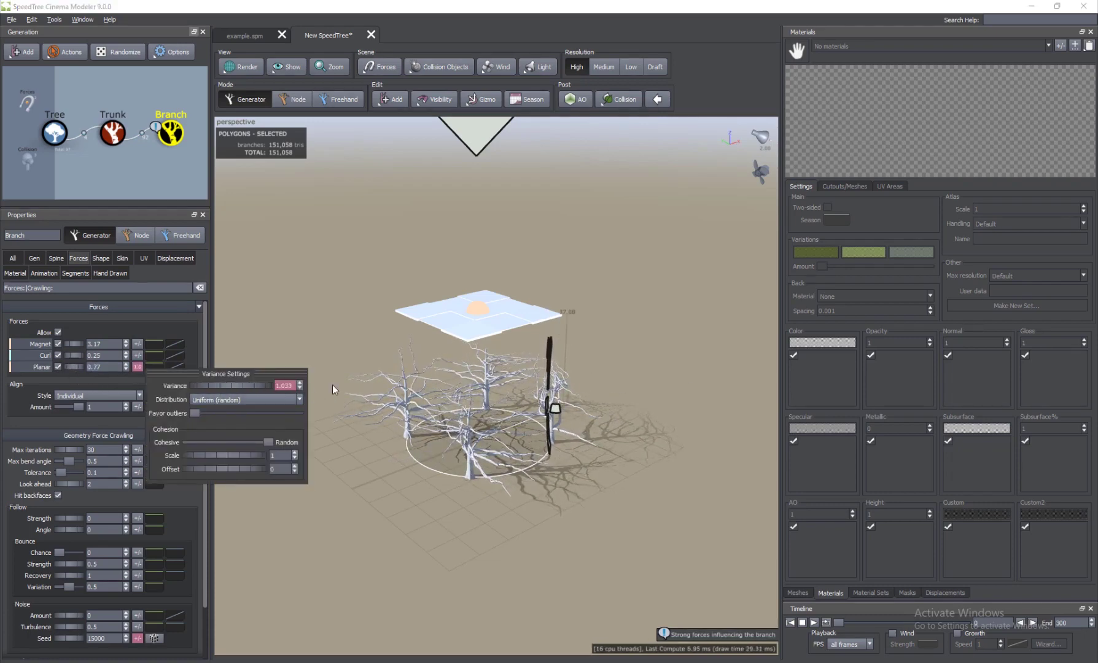
Raise the Branch generator's Planar force amount to 4.114 and inspect the flattened branches from several angles
{"action": "scroll", "coordinate": [495, 429], "scroll_direction": "up", "scroll_amount": 4}
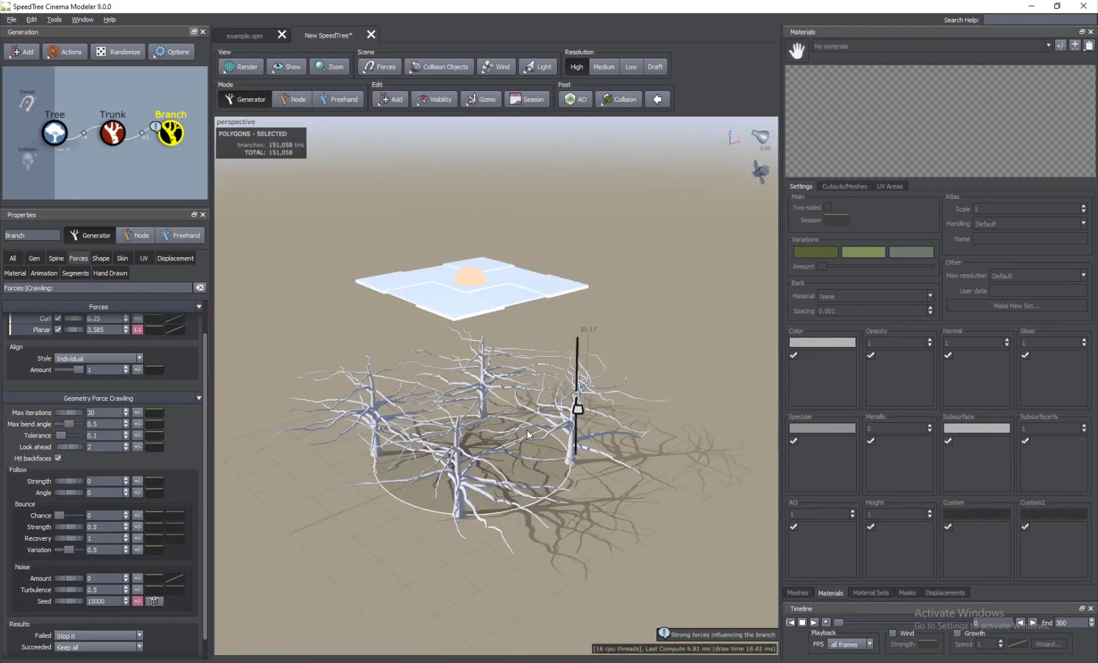
{"action": "left_click_drag", "start_coordinate": [527, 433], "coordinate": [487, 464]}
{"action": "scroll", "coordinate": [486, 463], "scroll_direction": "down", "scroll_amount": 5}
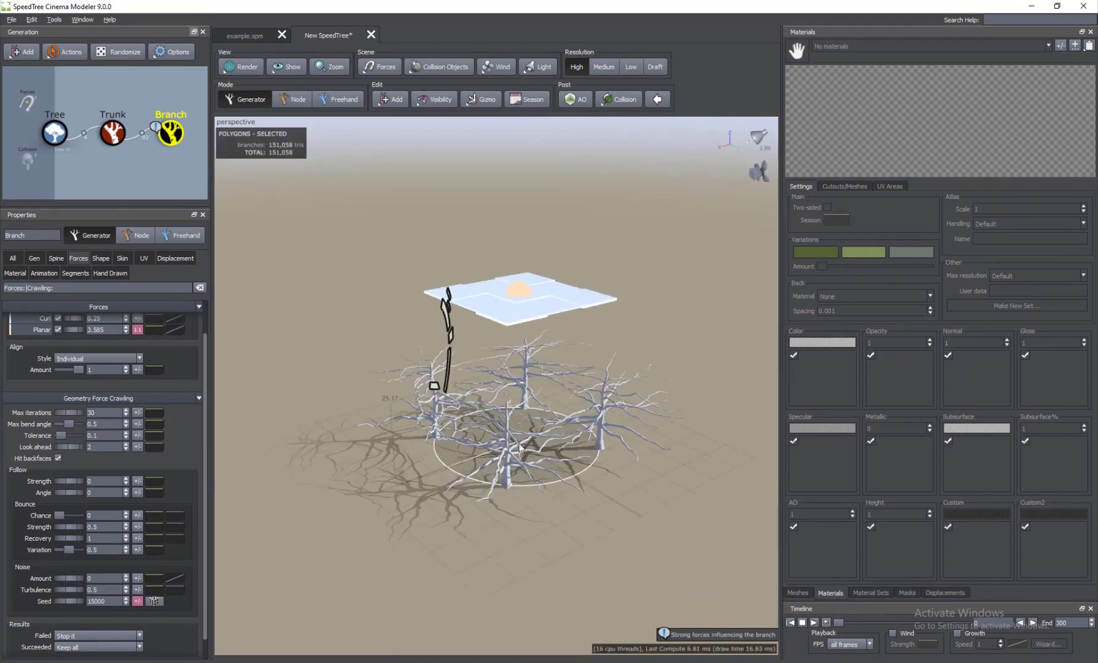
{"action": "scroll", "coordinate": [524, 459], "scroll_direction": "up", "scroll_amount": 4}
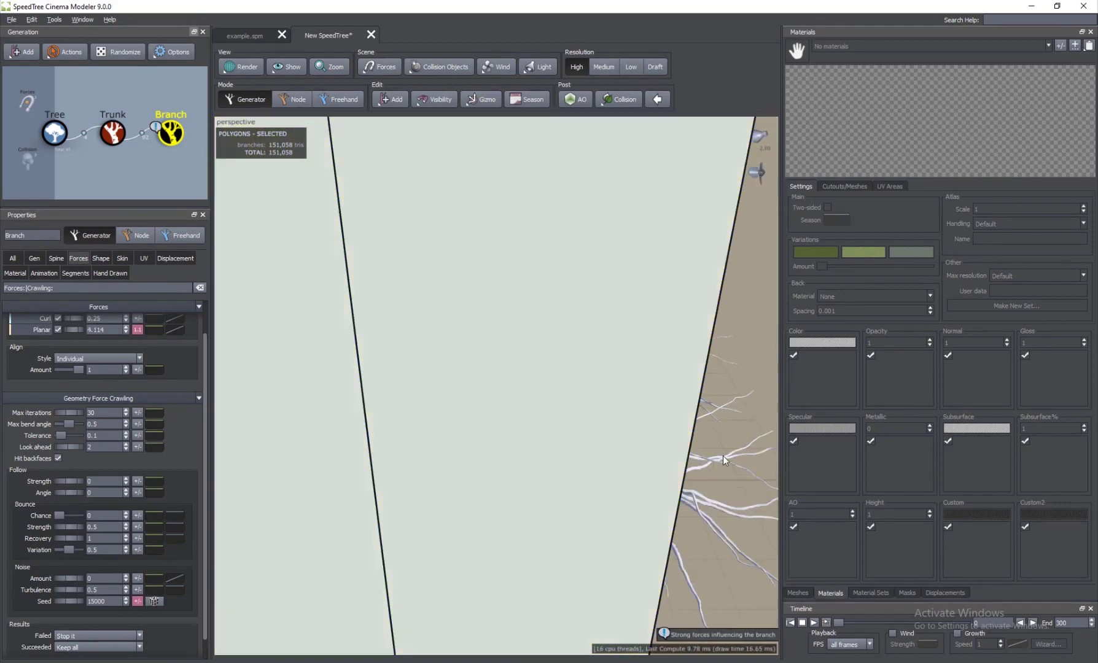
{"action": "left_click", "coordinate": [720, 461]}
{"action": "scroll", "coordinate": [579, 427], "scroll_direction": "down", "scroll_amount": 3}
{"action": "scroll", "coordinate": [580, 427], "scroll_direction": "up", "scroll_amount": 3}
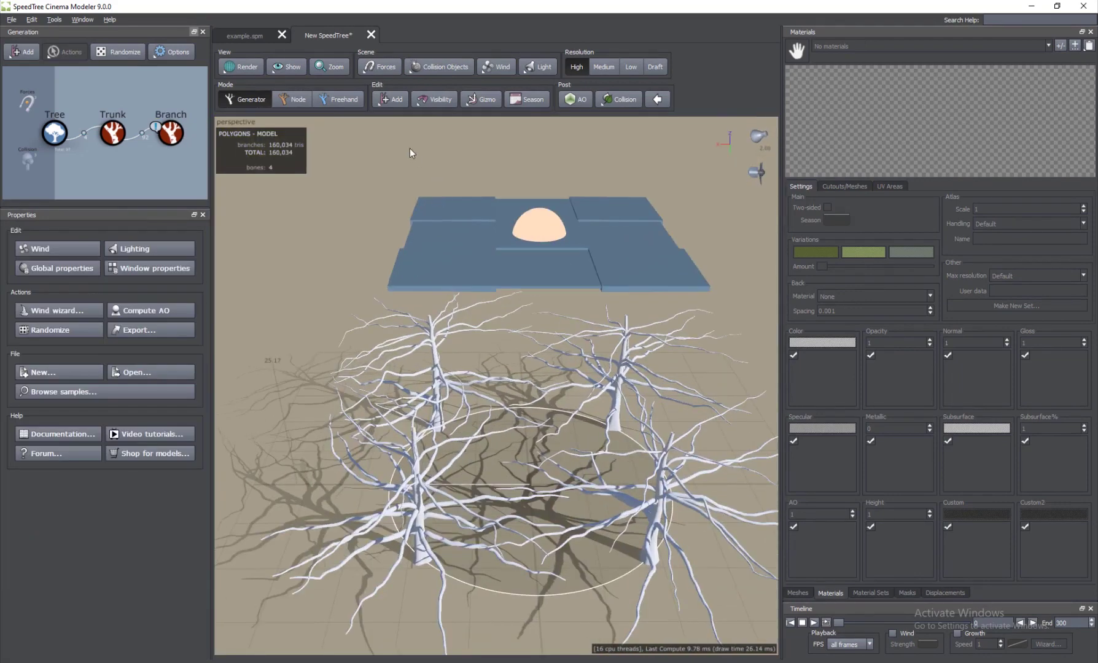
Delete the Planar force from above the trees
{"action": "left_click", "coordinate": [386, 66]}
{"action": "mouse_move", "coordinate": [430, 153]}
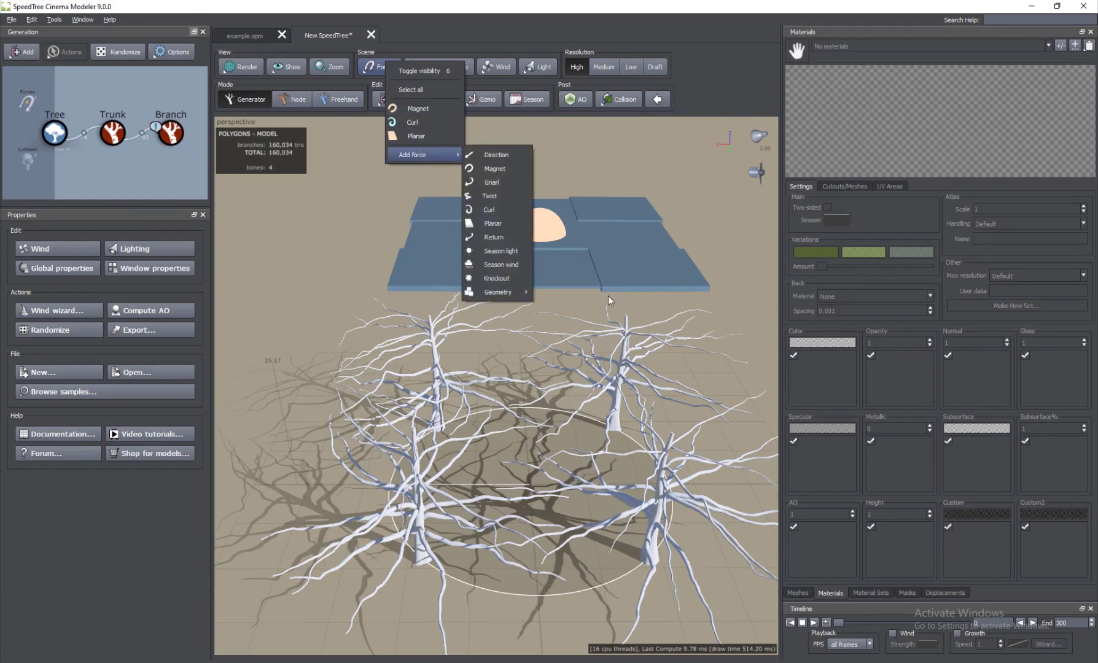
{"action": "left_click", "coordinate": [500, 249]}
{"action": "key", "text": "Escape"}
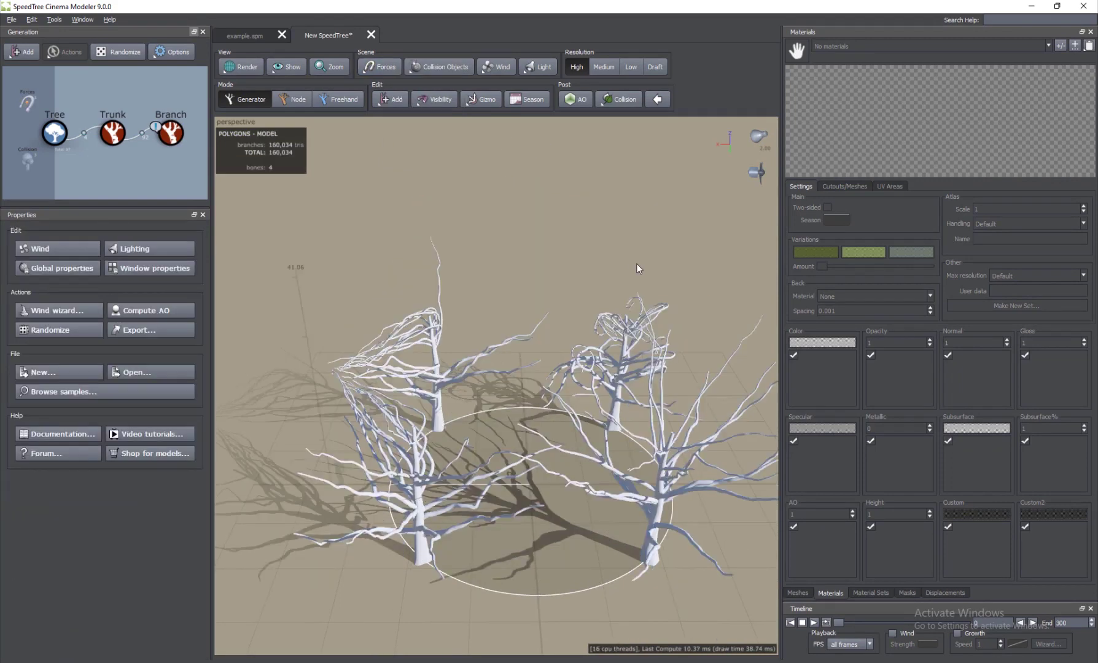
{"action": "scroll", "coordinate": [636, 264], "scroll_direction": "down", "scroll_amount": 5}
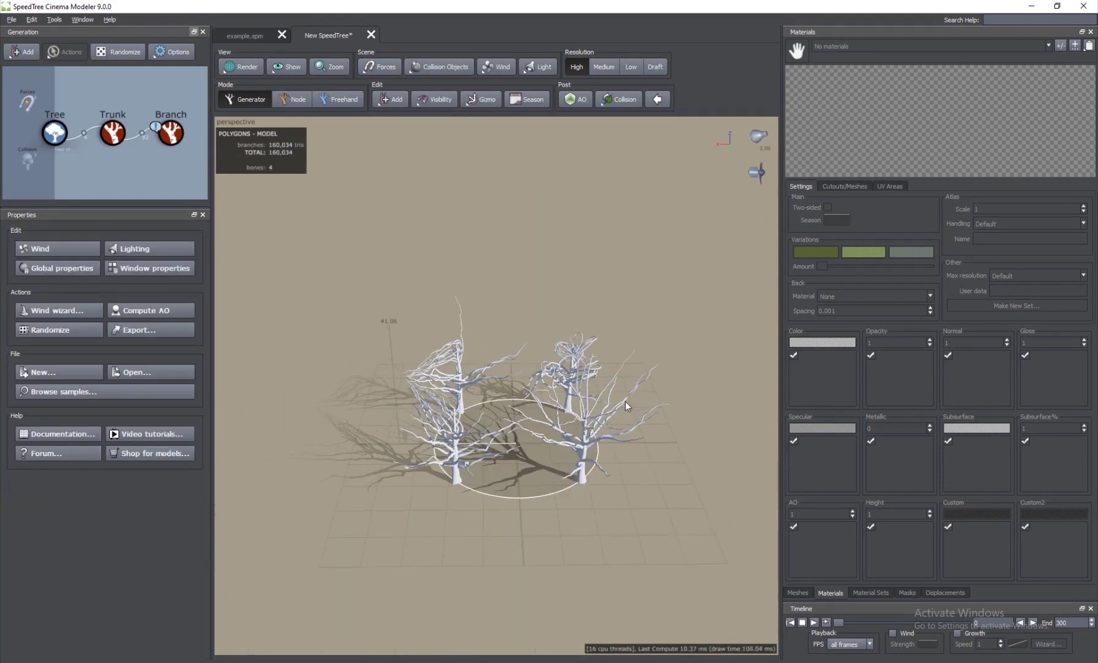
Add a Knockout force to the scene with the Branch generator selected
{"action": "left_click", "coordinate": [386, 68]}
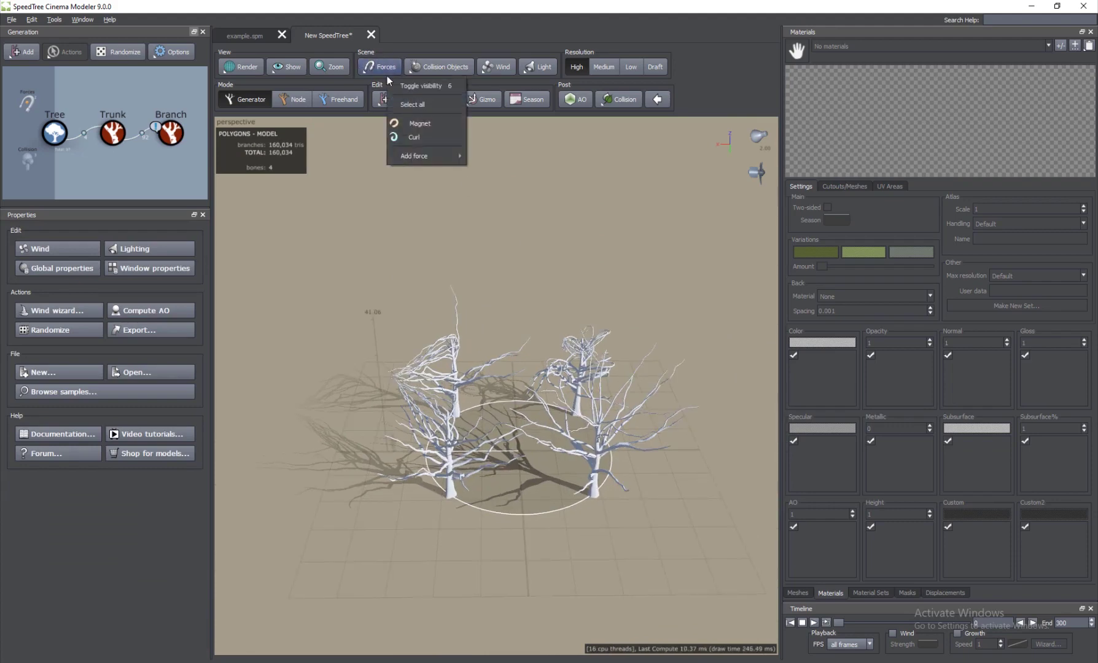
{"action": "left_click", "coordinate": [453, 354]}
{"action": "left_click", "coordinate": [381, 67]}
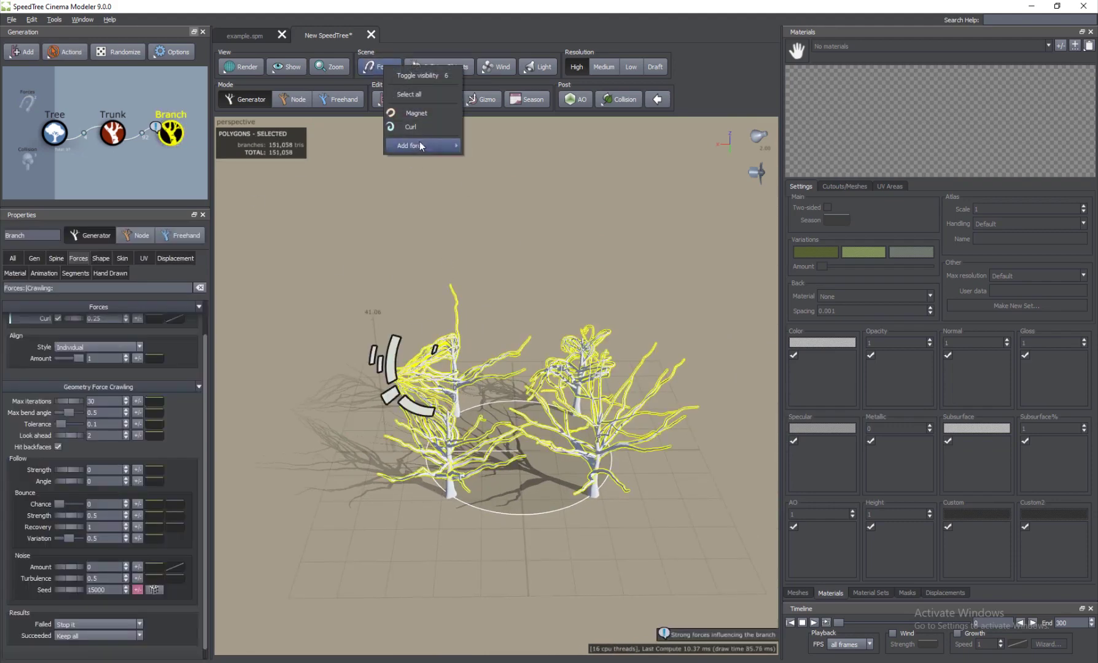
{"action": "mouse_move", "coordinate": [421, 147]}
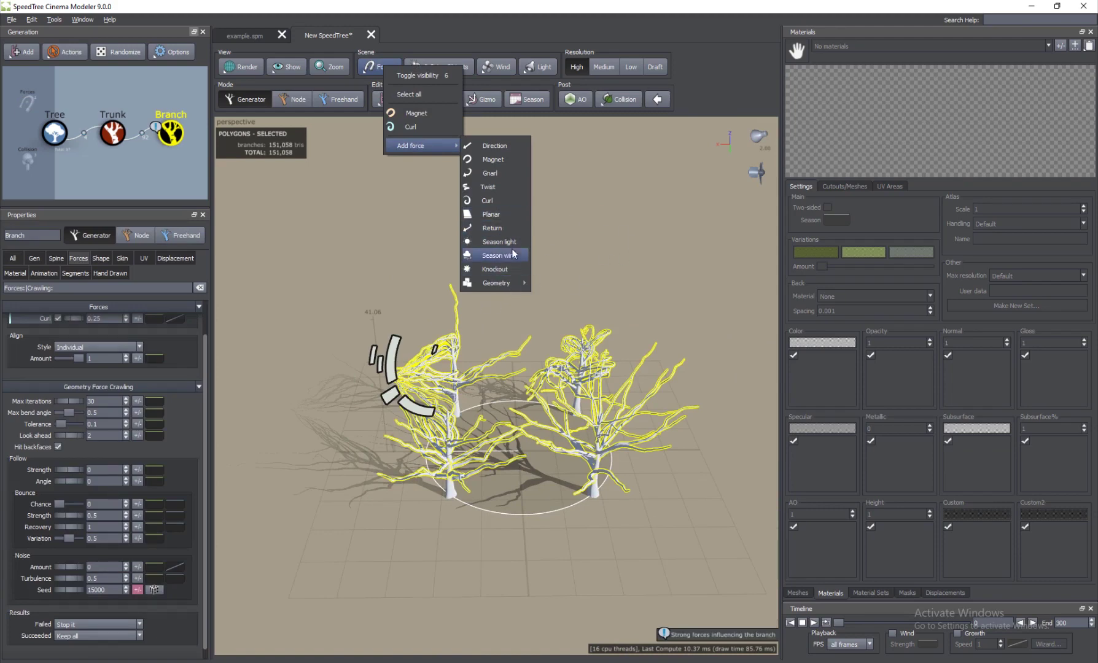
{"action": "mouse_move", "coordinate": [498, 283]}
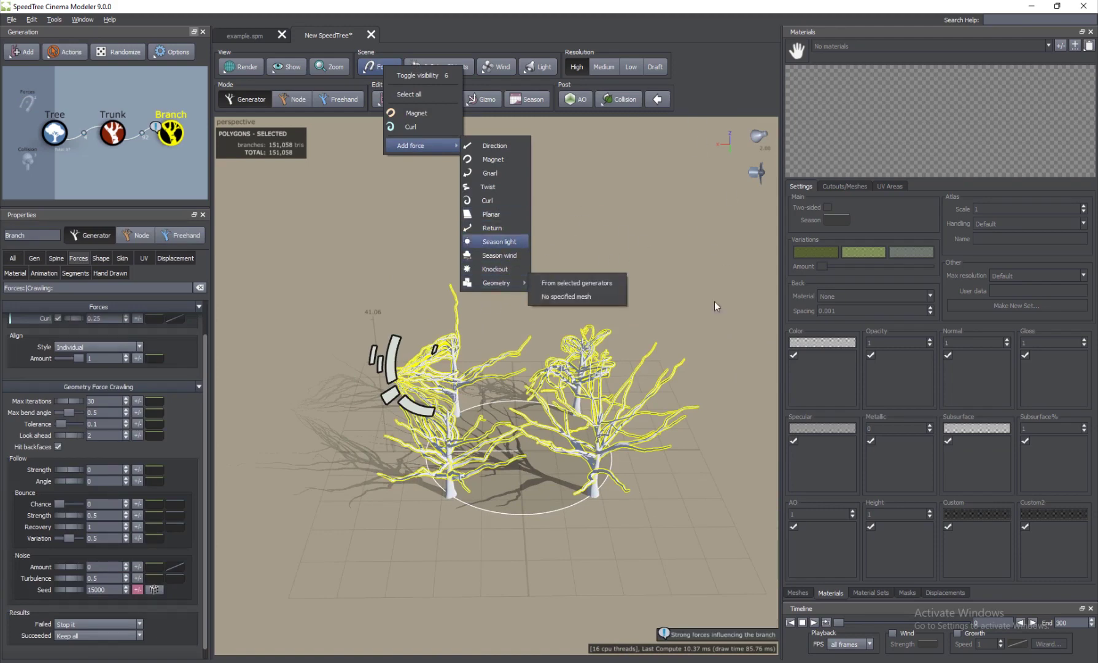
{"action": "left_click", "coordinate": [498, 272]}
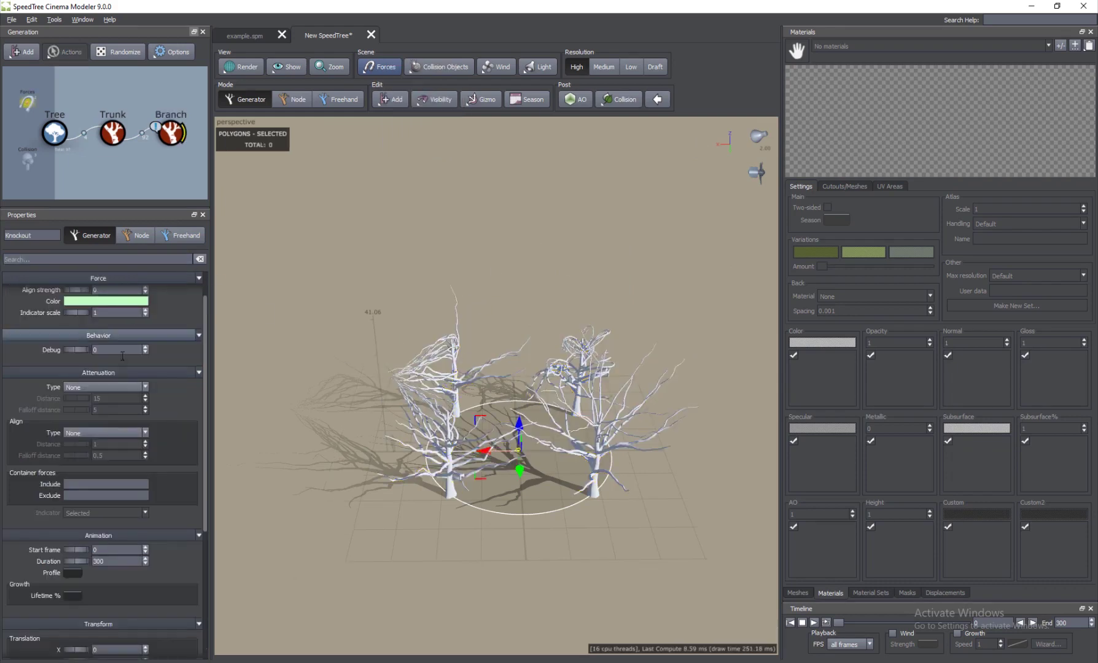
Set the Knockout force's Indicator scale to 10.98, then move and rotate it outside the ring so it points at one tree
{"action": "scroll", "coordinate": [57, 378], "scroll_direction": "up", "scroll_amount": 1}
{"action": "left_click_drag", "start_coordinate": [75, 351], "coordinate": [350, 397]}
{"action": "left_click", "coordinate": [489, 407]}
{"action": "left_click", "coordinate": [511, 406]}
{"action": "key", "text": "e"}
{"action": "left_click_drag", "start_coordinate": [446, 502], "coordinate": [416, 398]}
{"action": "left_click_drag", "start_coordinate": [345, 382], "coordinate": [317, 414]}
Set the Knockout force's Strength to 0.61 and its attenuation to Linear with a Distance of 18.74
{"action": "left_click_drag", "start_coordinate": [78, 320], "coordinate": [73, 424]}
{"action": "left_click", "coordinate": [100, 425]}
{"action": "left_click", "coordinate": [72, 444]}
{"action": "left_click_drag", "start_coordinate": [70, 440], "coordinate": [361, 343]}
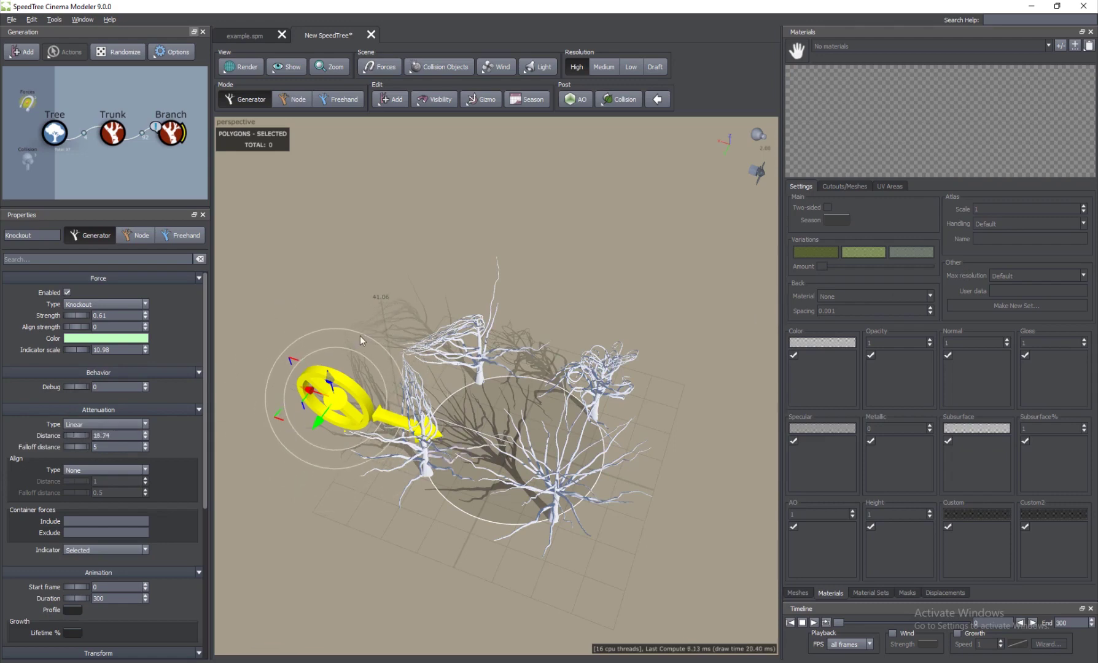
Delete the Knockout force beside the trees
{"action": "left_click", "coordinate": [353, 395]}
{"action": "key", "text": "Delete"}
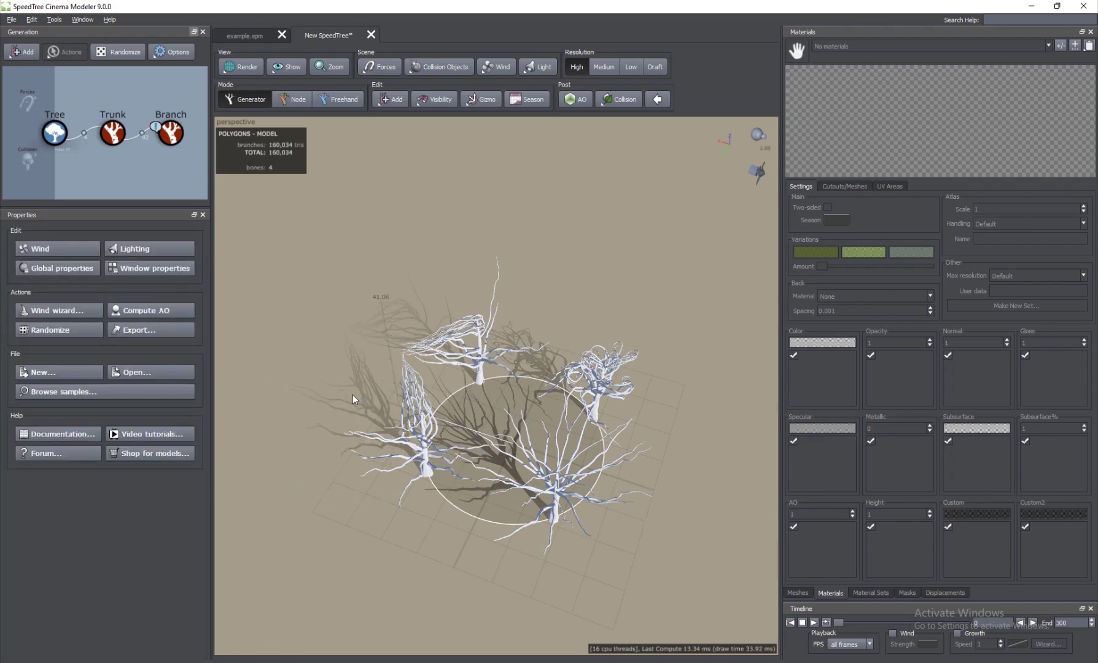
{"action": "left_click_drag", "start_coordinate": [391, 406], "coordinate": [468, 407]}
{"action": "scroll", "coordinate": [465, 402], "scroll_direction": "up", "scroll_amount": 5}
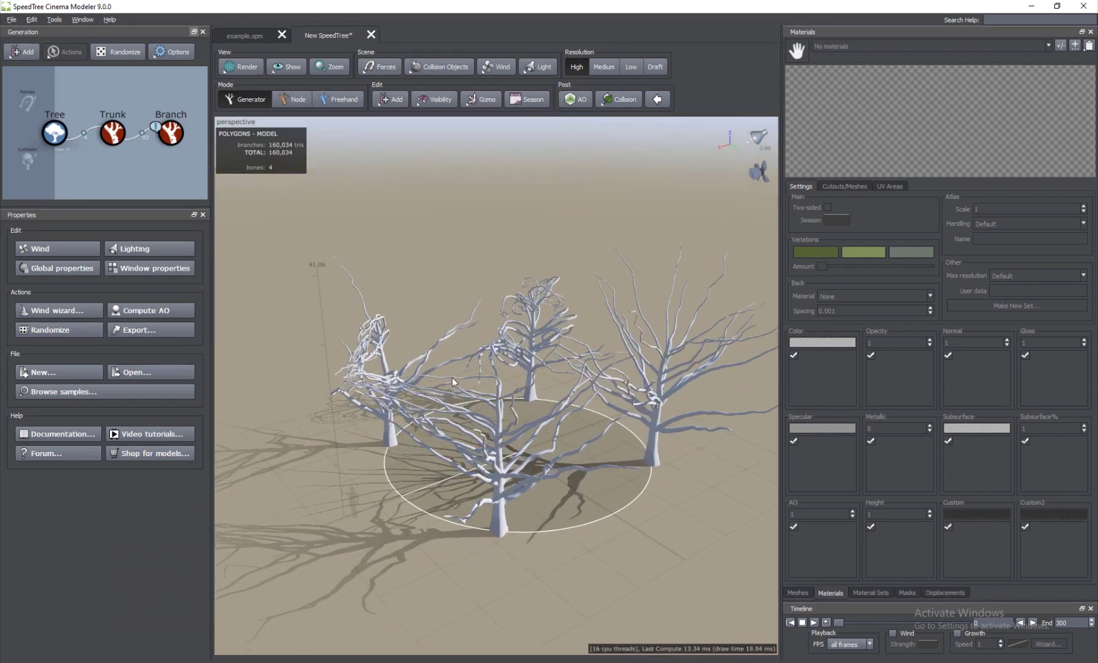
Review the available force types, including the Geometry force options, and look over the trees
{"action": "left_click", "coordinate": [379, 66]}
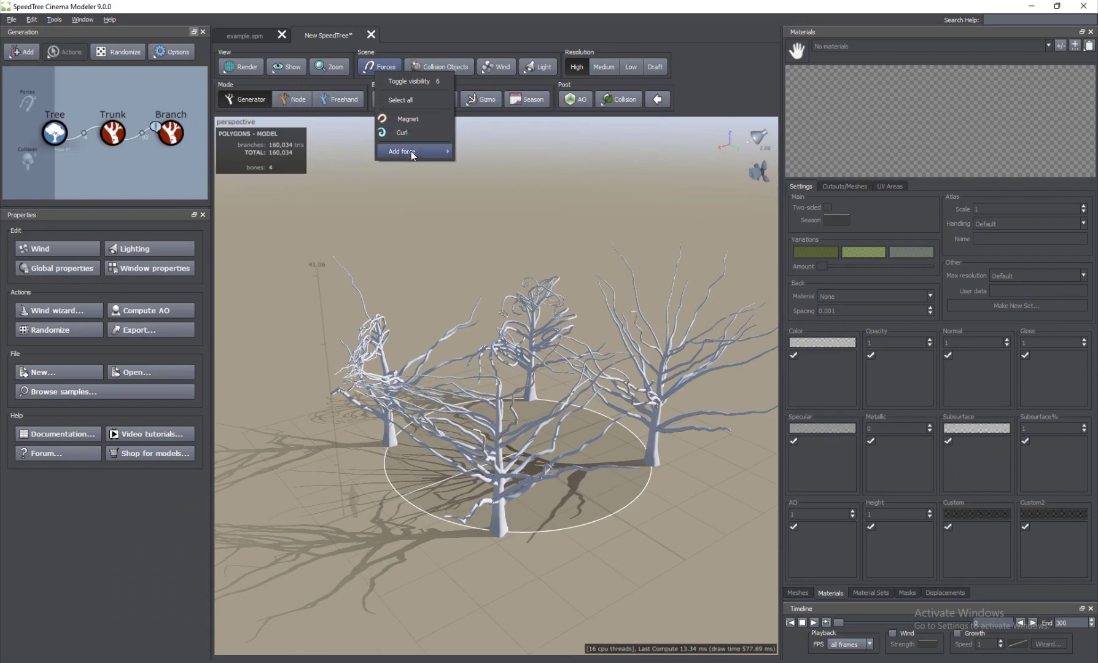
{"action": "mouse_move", "coordinate": [411, 151]}
{"action": "mouse_move", "coordinate": [490, 291]}
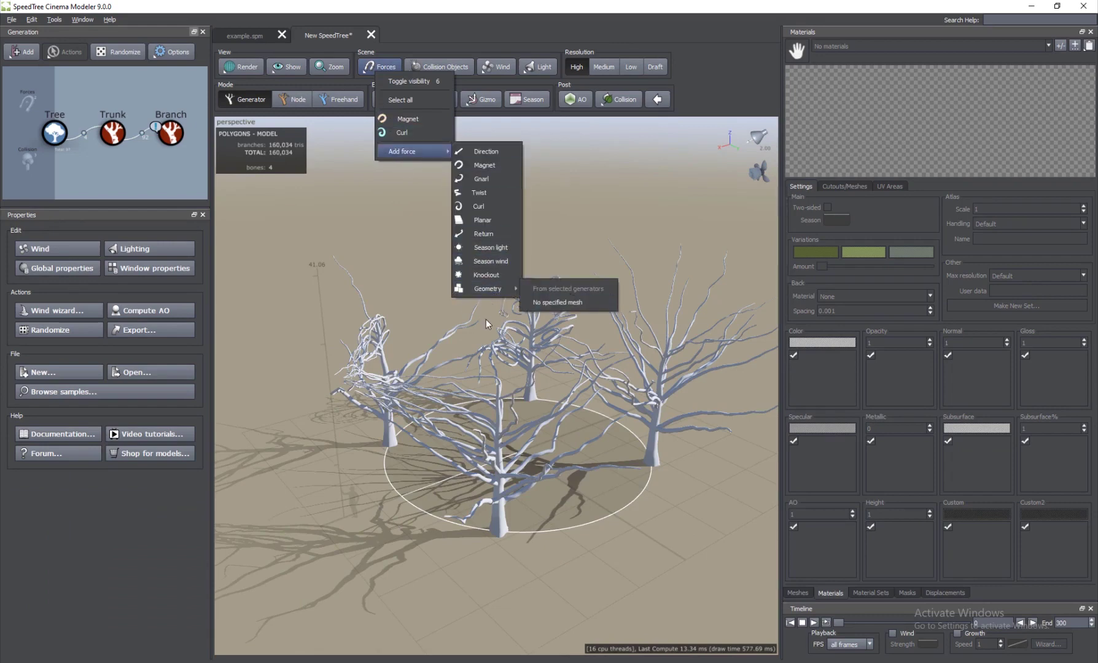
{"action": "left_click_drag", "start_coordinate": [540, 456], "coordinate": [487, 420]}
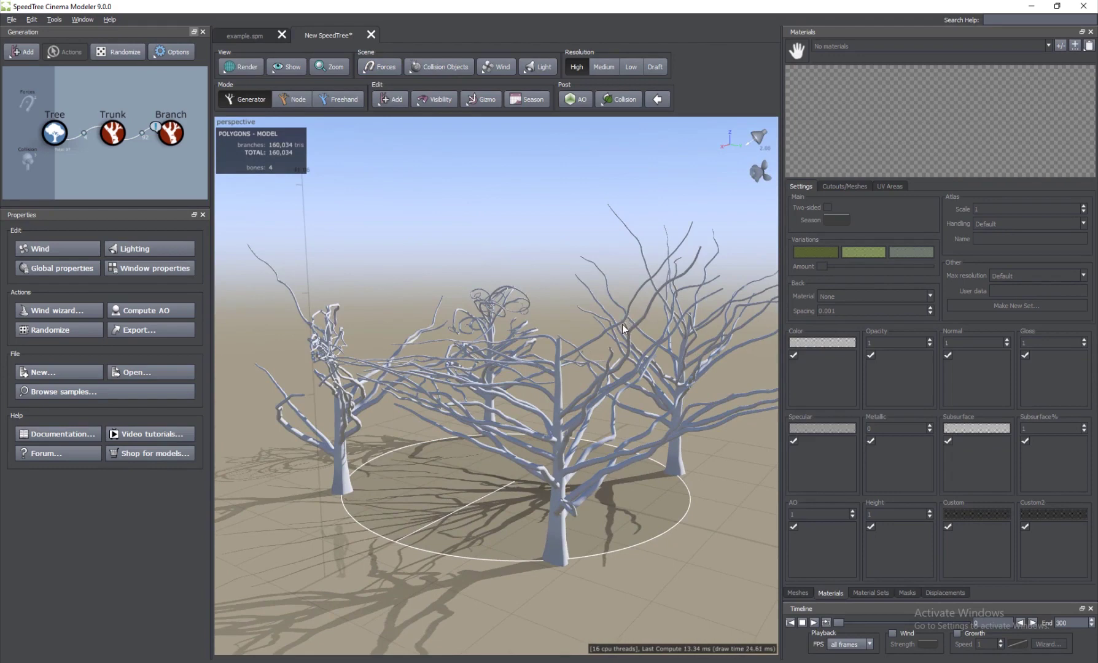
{"action": "scroll", "coordinate": [525, 353], "scroll_direction": "down", "scroll_amount": 2}
{"action": "left_click_drag", "start_coordinate": [516, 316], "coordinate": [436, 332]}
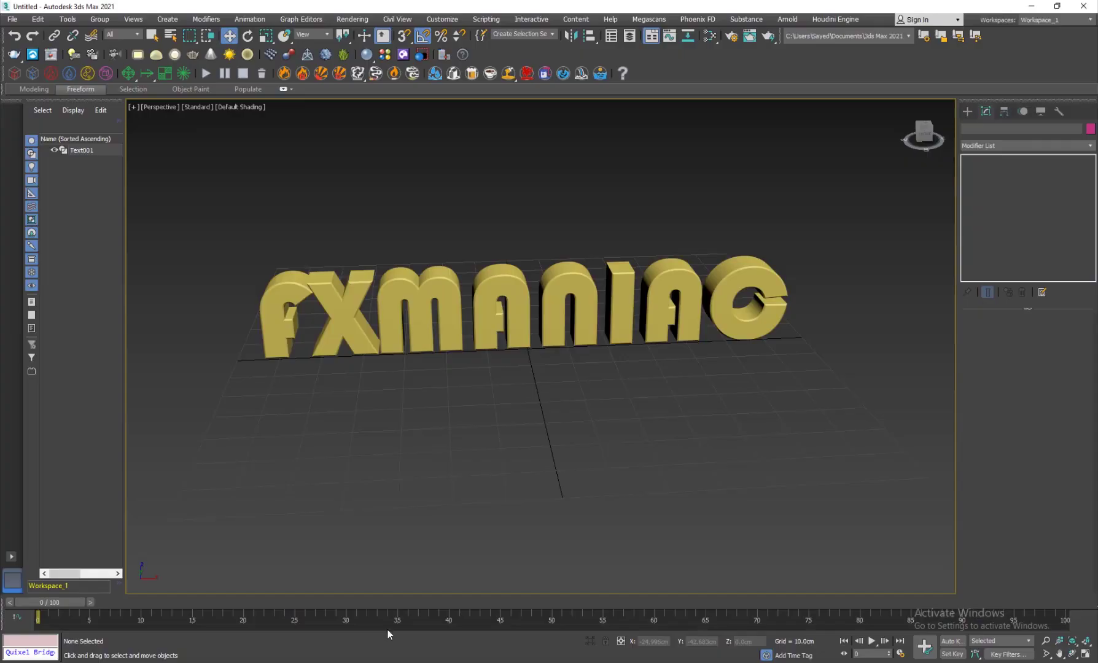
Switch to 3ds Max and delete the bevelled FXMANIAC text from the scene
{"action": "mouse_move", "coordinate": [460, 446]}
{"action": "middle_mouse_down", "text": "alt"}
{"action": "mouse_move", "coordinate": [480, 472]}
{"action": "mouse_move", "coordinate": [476, 456]}
{"action": "middle_mouse_up", "text": "alt"}
{"action": "left_click_drag", "start_coordinate": [450, 239], "coordinate": [537, 378]}
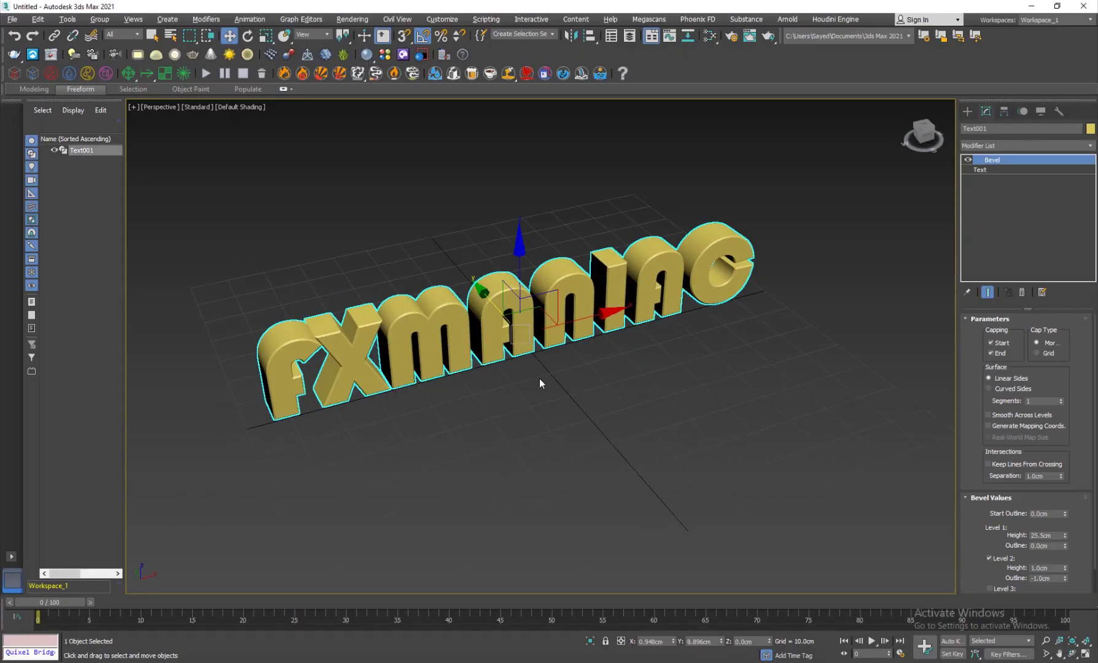
{"action": "key", "text": "Delete"}
{"action": "key", "text": "z"}
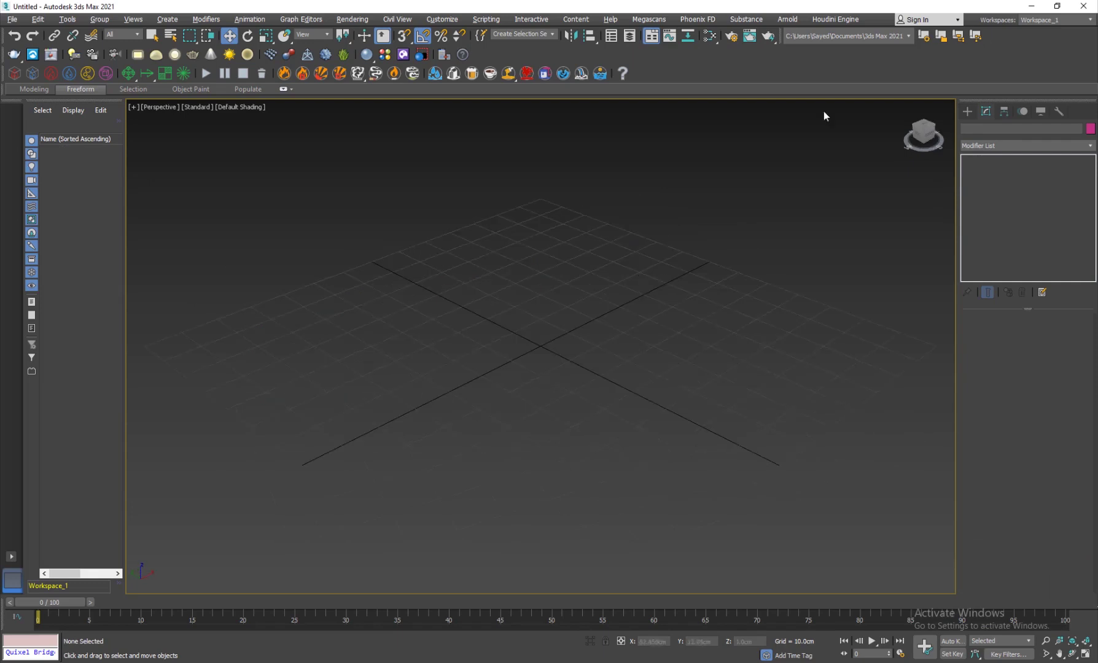
Create a Torus Knot extended primitive around the grid centre and raise it to about 13.6 cm
{"action": "left_click", "coordinate": [969, 114]}
{"action": "left_click", "coordinate": [1013, 143]}
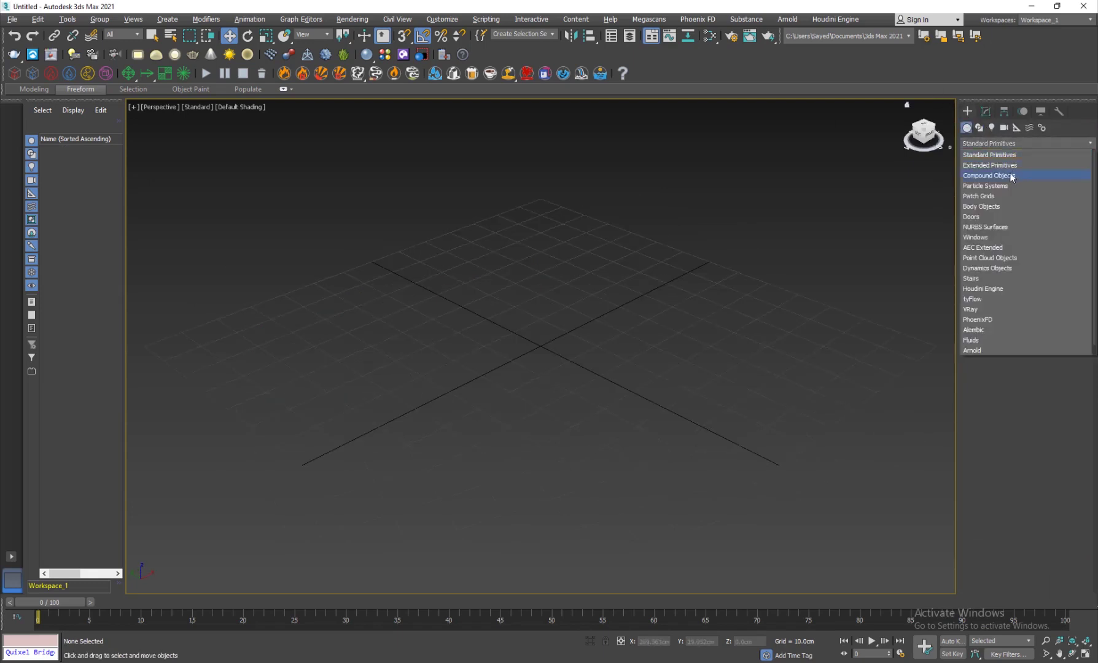
{"action": "left_click", "coordinate": [996, 166]}
{"action": "left_click", "coordinate": [1047, 182]}
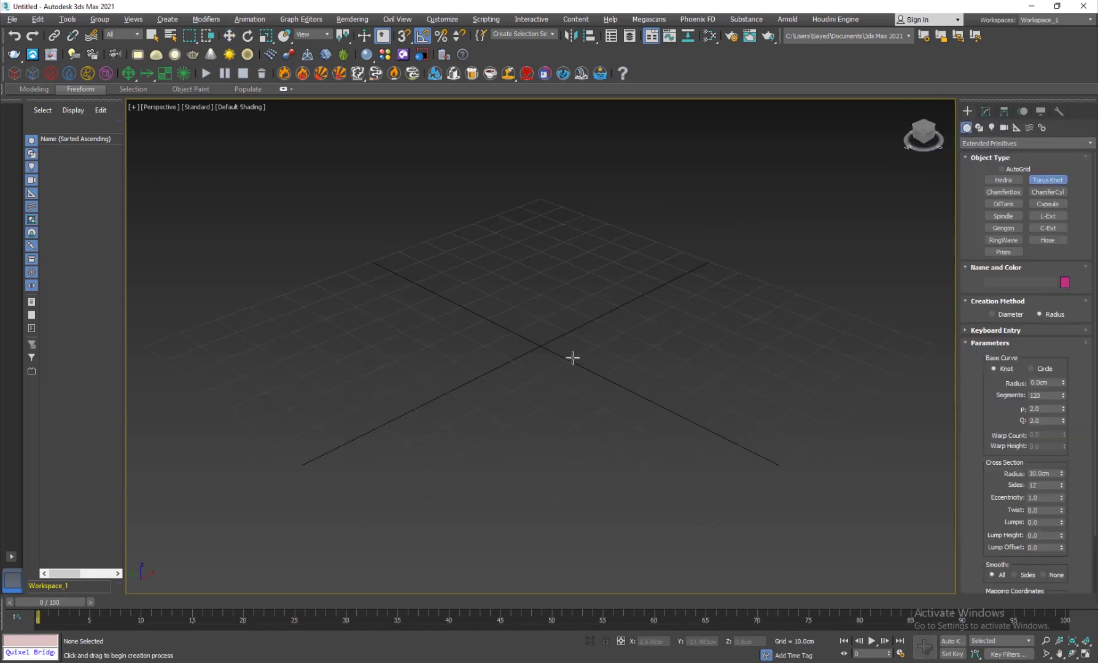
{"action": "left_click_drag", "start_coordinate": [544, 345], "coordinate": [666, 385]}
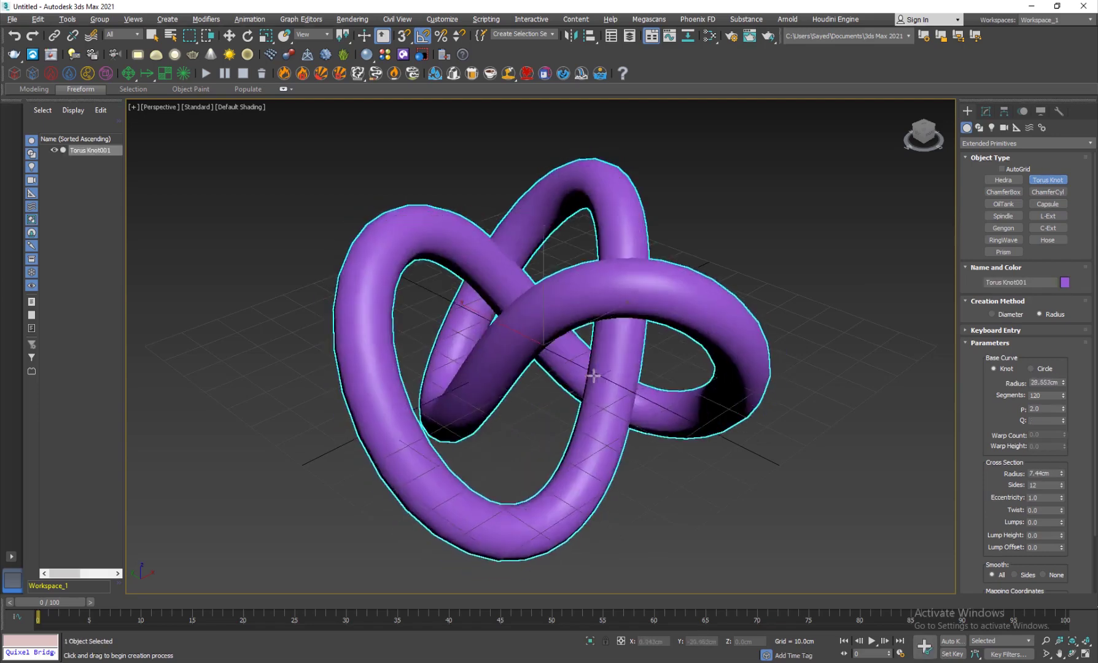
{"action": "left_click", "coordinate": [574, 363]}
{"action": "key", "text": "w"}
{"action": "left_click_drag", "start_coordinate": [544, 257], "coordinate": [536, 229]}
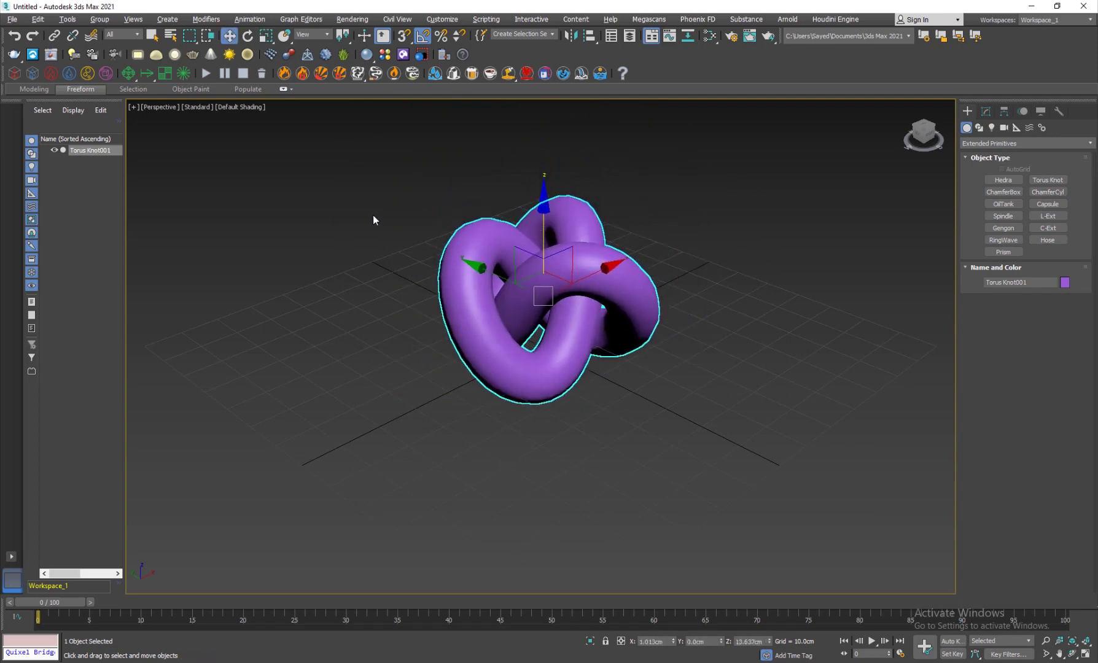
Export the torus knot as an OBJ file named torusknot in the SpeedTree_Series folder, with faces as Quads
{"action": "left_click", "coordinate": [12, 19]}
{"action": "mouse_move", "coordinate": [40, 191]}
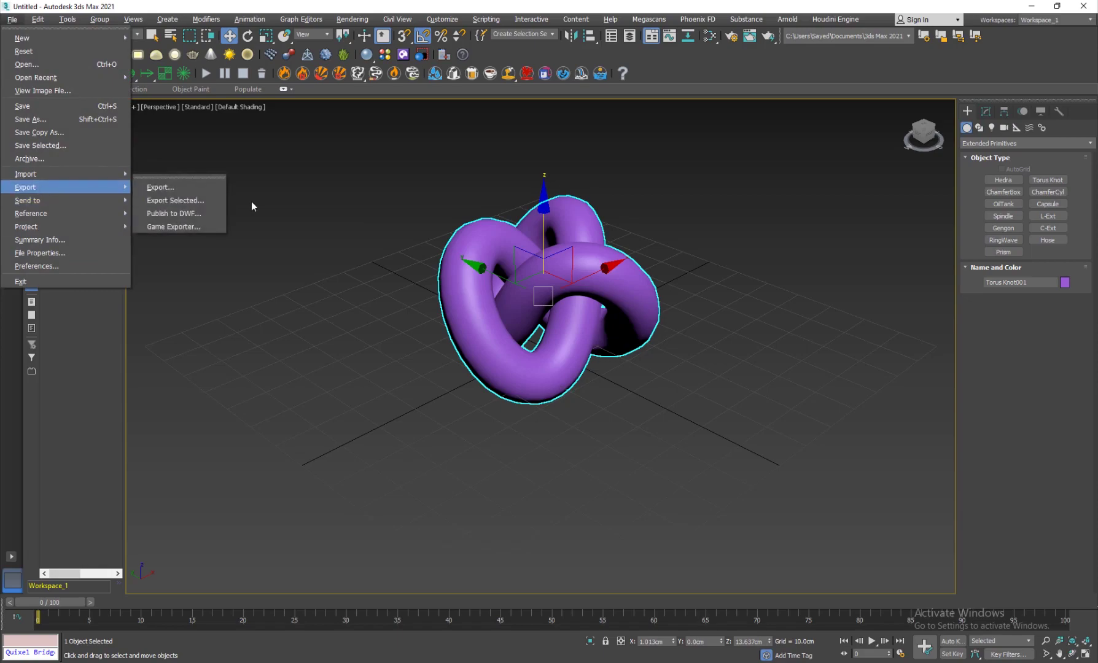
{"action": "left_click", "coordinate": [200, 187]}
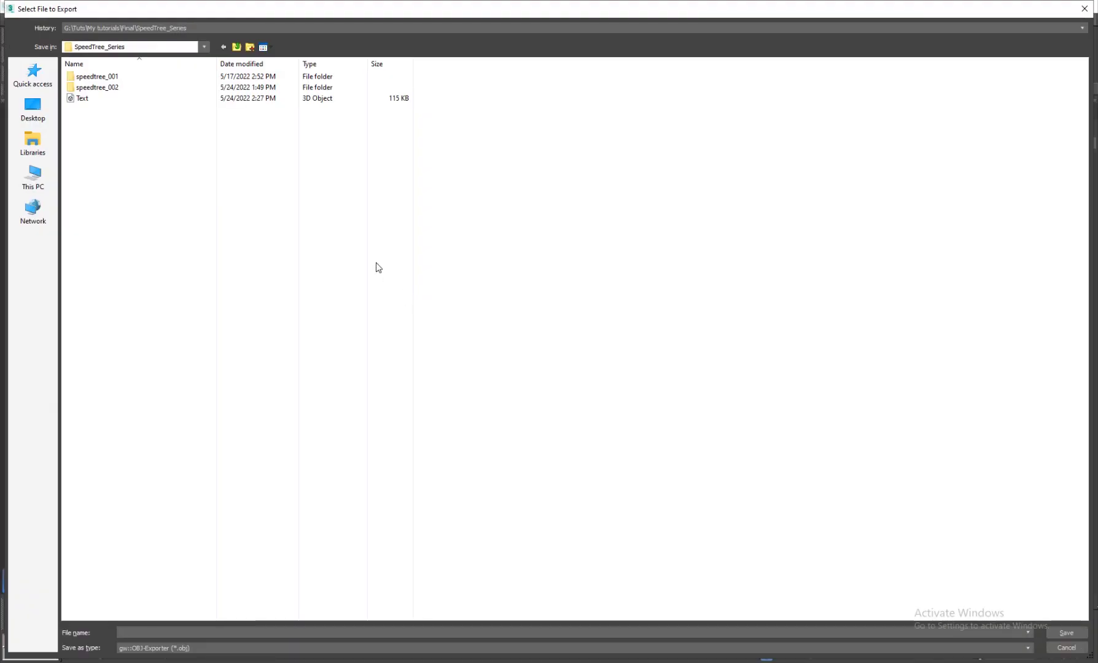
{"action": "type", "text": "torus"}
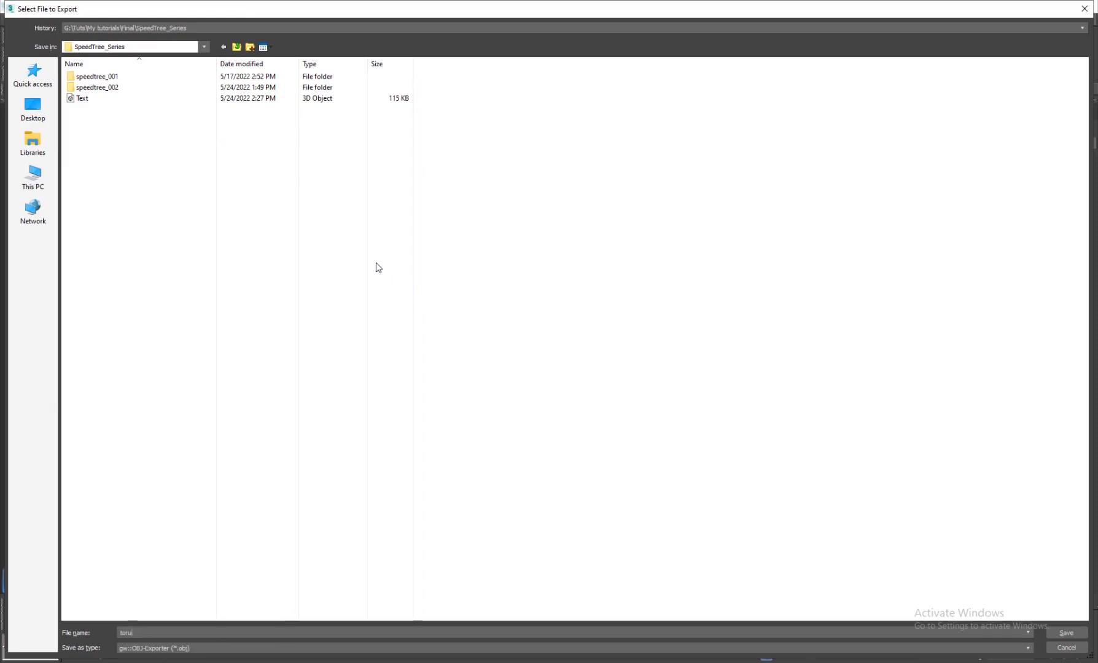
{"action": "type", "text": "knot"}
{"action": "key", "text": "Return"}
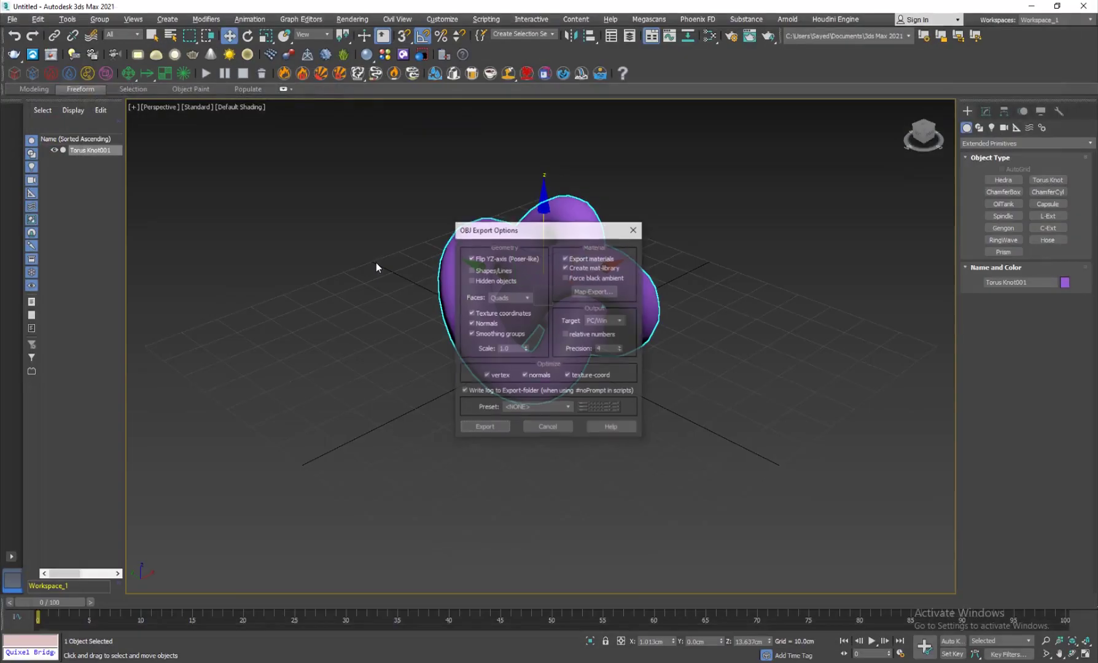
{"action": "left_click", "coordinate": [503, 297]}
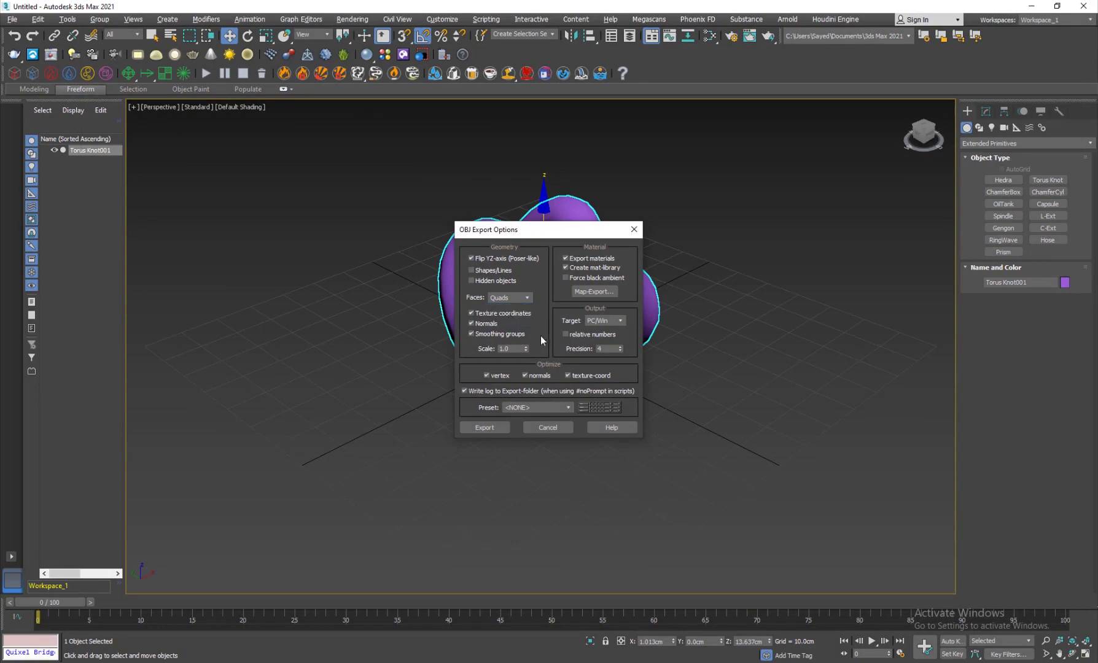
{"action": "left_click", "coordinate": [500, 428]}
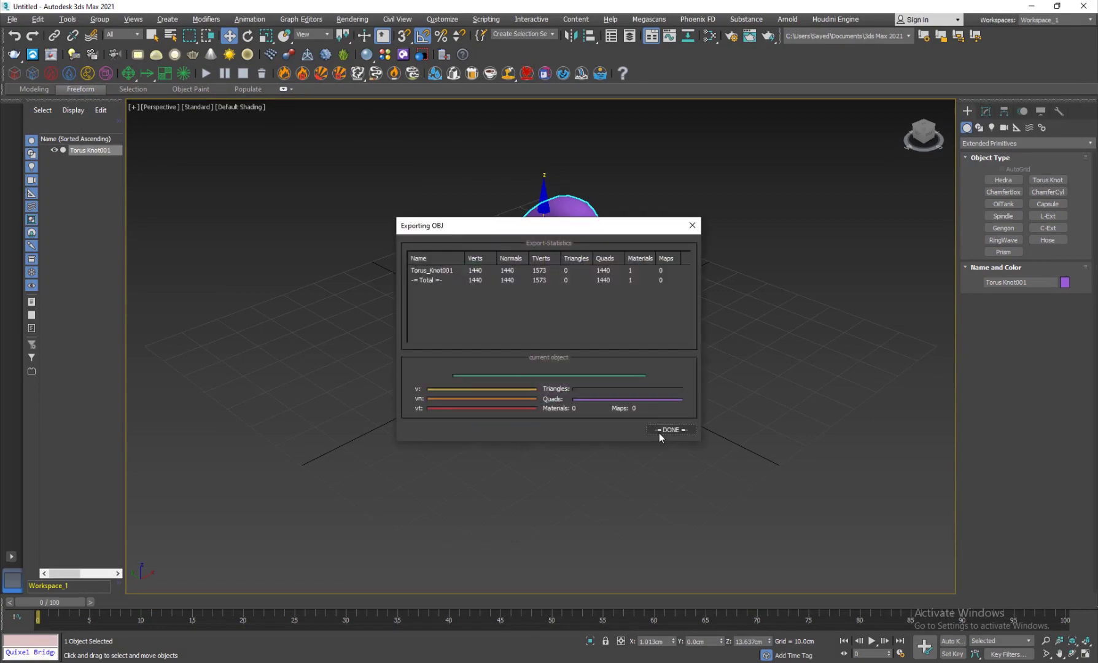
{"action": "left_click", "coordinate": [659, 431]}
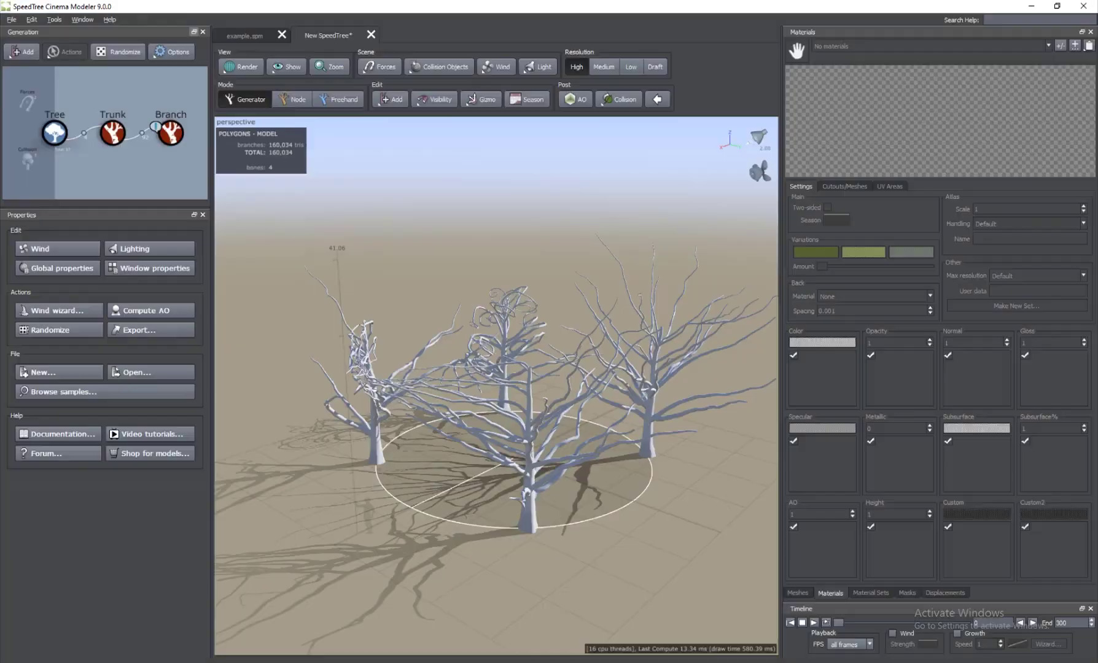
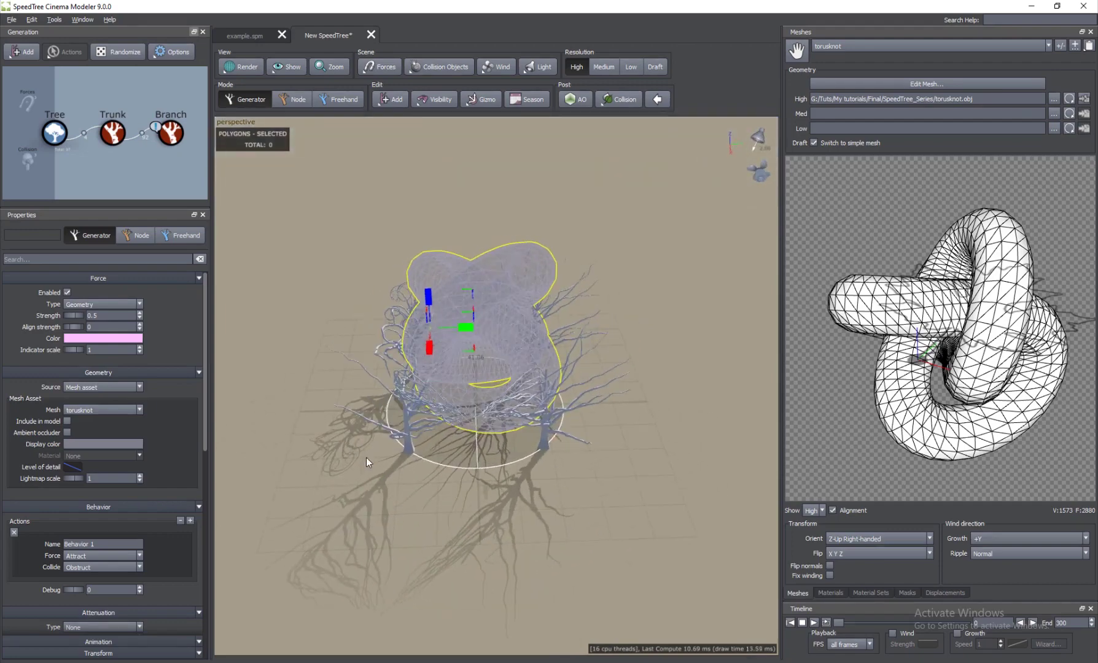
Scale the torusknot Geometry force in SpeedTree down to roughly half its size among the trees
{"action": "left_click_drag", "start_coordinate": [431, 408], "coordinate": [336, 429]}
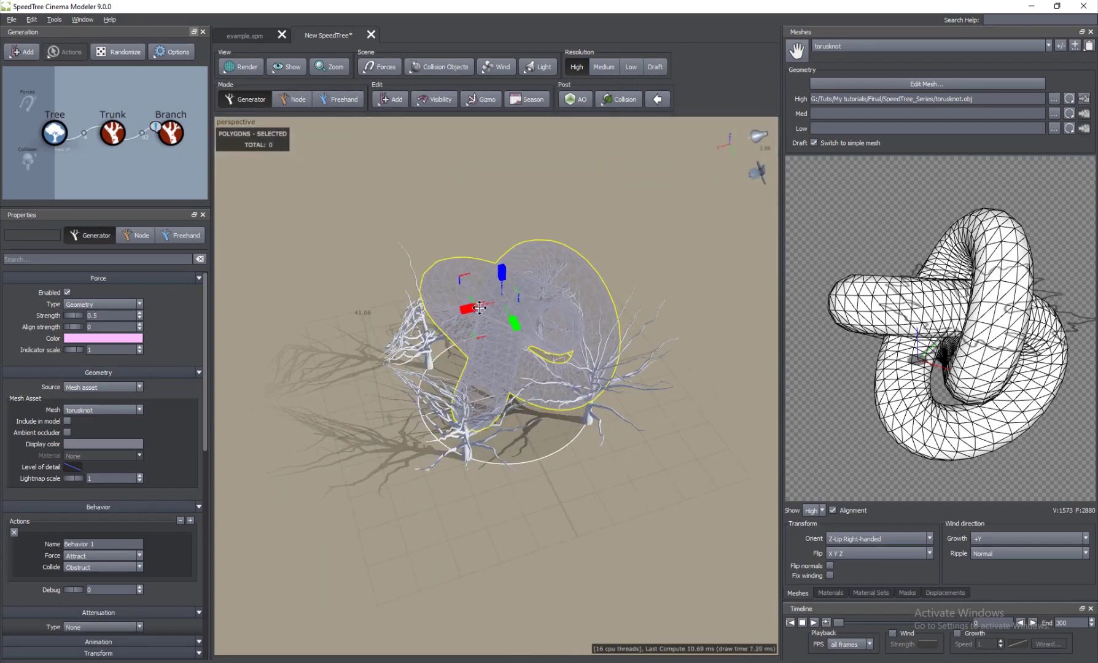
{"action": "left_click_drag", "start_coordinate": [421, 399], "coordinate": [551, 395]}
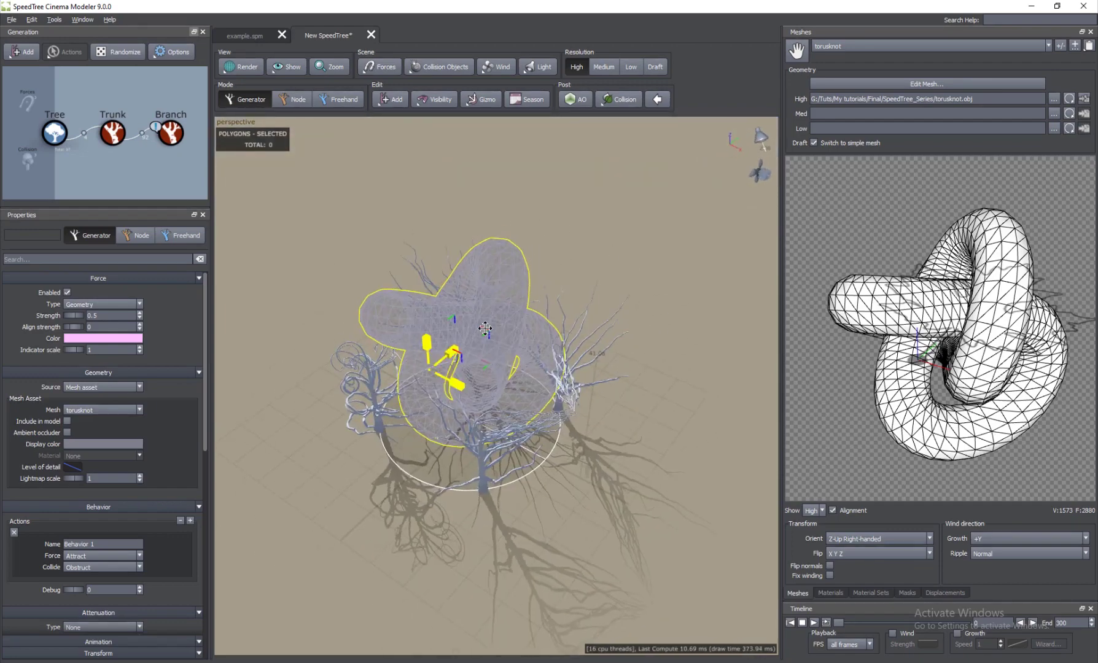
{"action": "left_click_drag", "start_coordinate": [484, 331], "coordinate": [472, 340]}
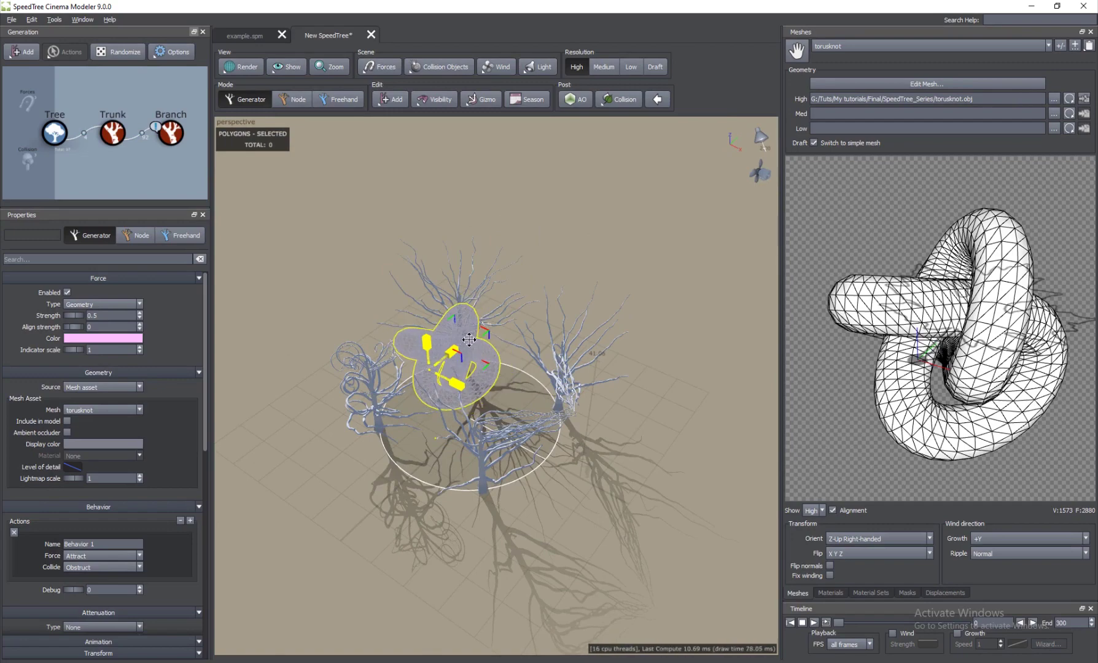
{"action": "scroll", "coordinate": [429, 405], "scroll_direction": "up", "scroll_amount": 2}
{"action": "scroll", "coordinate": [430, 403], "scroll_direction": "up", "scroll_amount": 3}
{"action": "left_click_drag", "start_coordinate": [401, 445], "coordinate": [389, 417]}
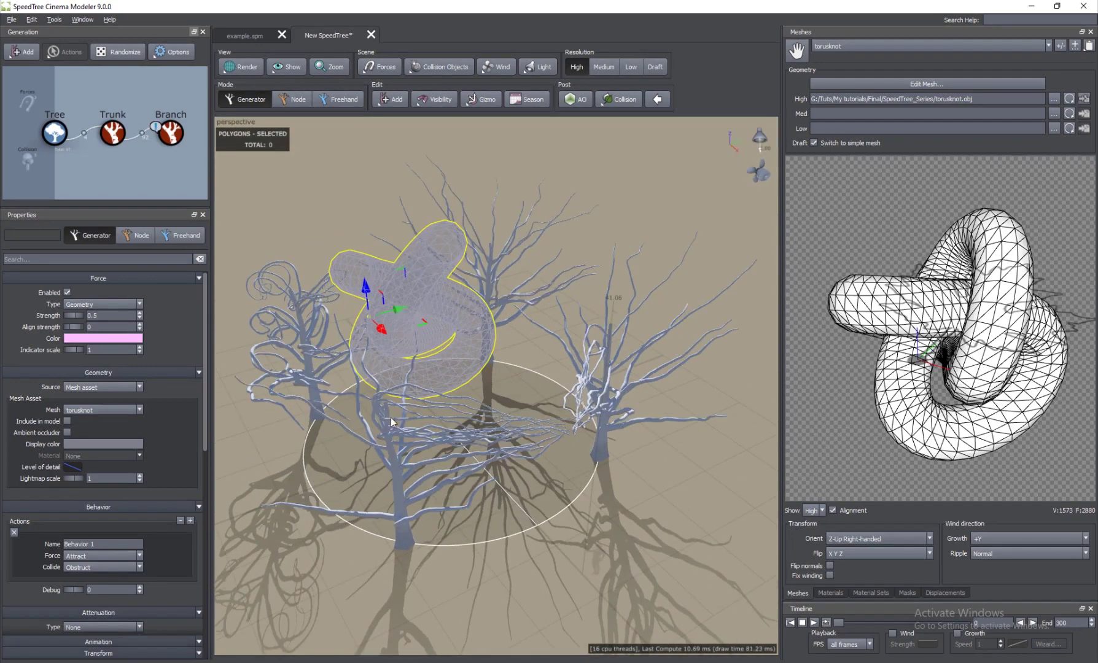
{"action": "left_click", "coordinate": [420, 279]}
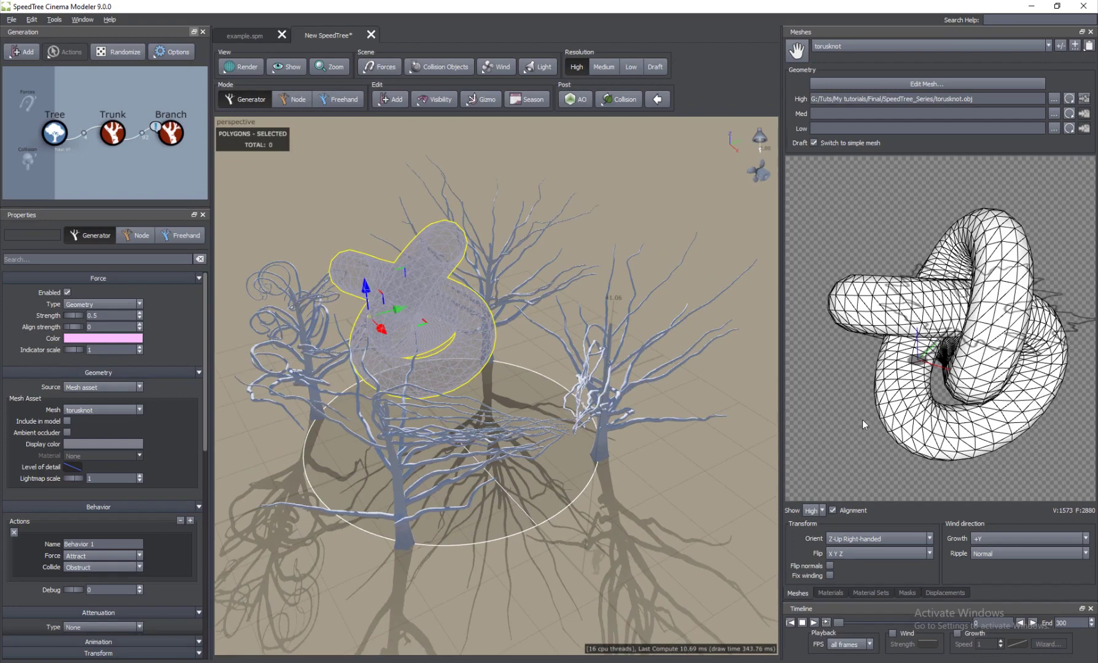
Load the Oak_ConvertInPlace material from the Oak_Photogrammetry Converted folder and apply it to the torusknot force mesh
{"action": "left_click", "coordinate": [831, 592]}
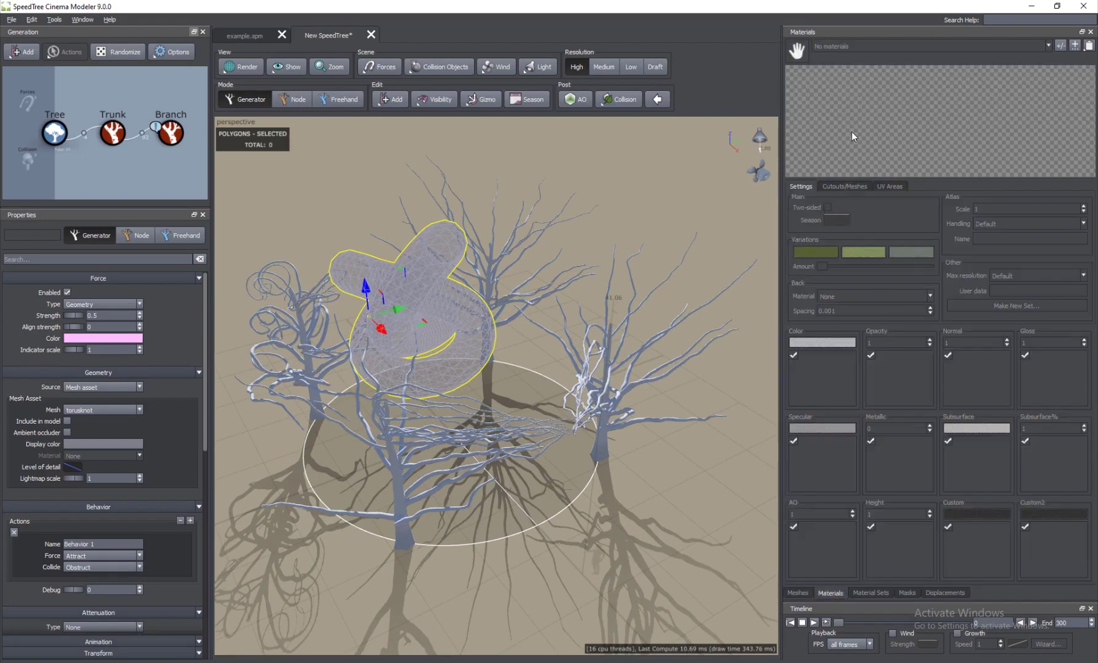
{"action": "left_click", "coordinate": [1075, 47]}
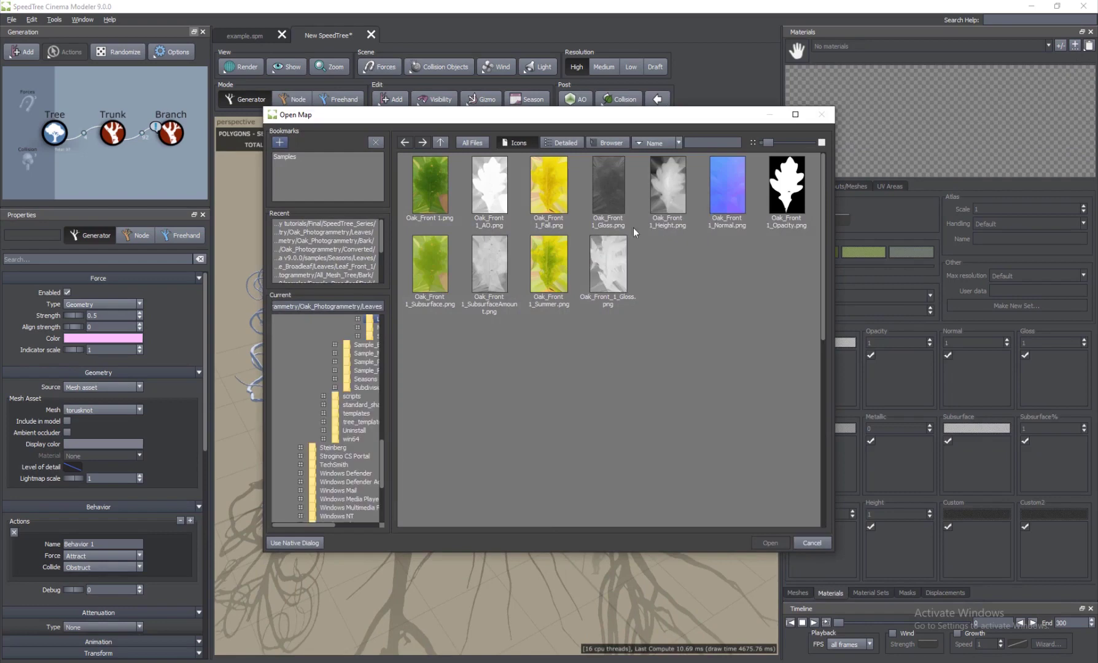
{"action": "left_click", "coordinate": [444, 142]}
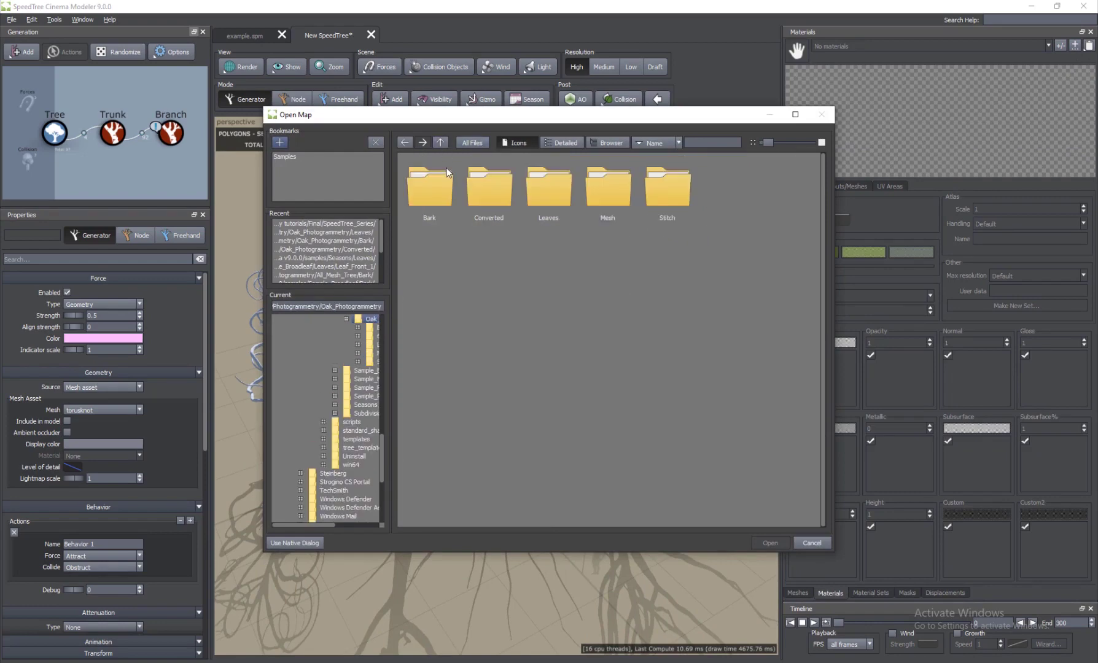
{"action": "double_click", "coordinate": [506, 213]}
{"action": "double_click", "coordinate": [453, 192]}
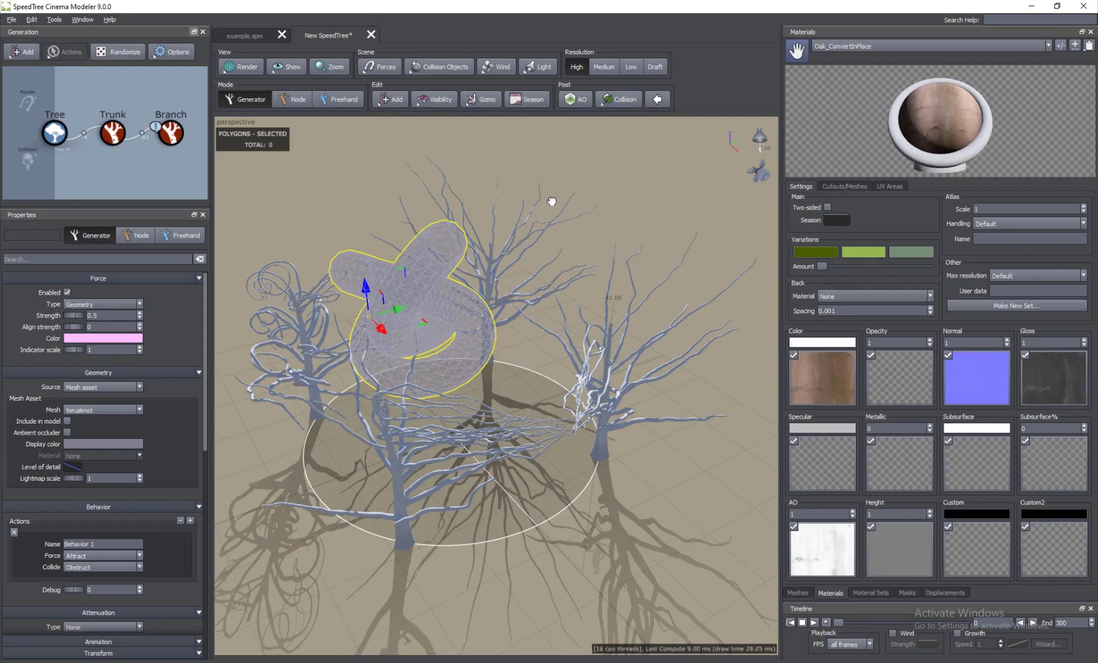
{"action": "left_click_drag", "start_coordinate": [430, 253], "coordinate": [511, 482]}
Enable the torusknot force on the Branch generator
{"action": "left_click", "coordinate": [549, 503]}
{"action": "left_click", "coordinate": [464, 248]}
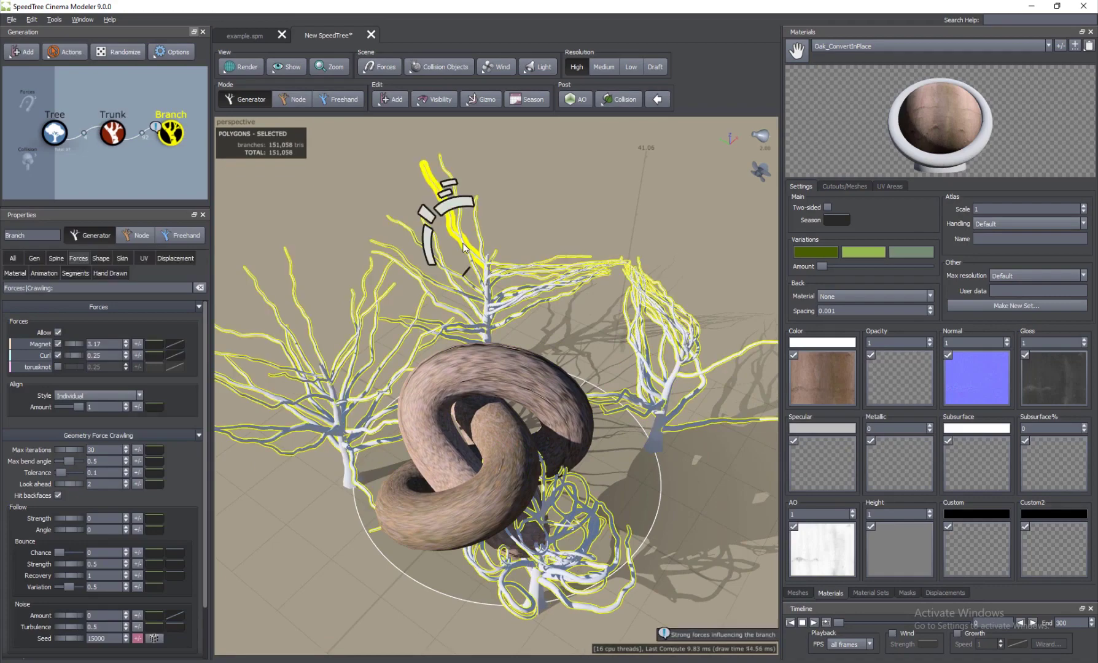
{"action": "left_click", "coordinate": [58, 366]}
Set the torusknot force amount on the Branch generator to 1.23
{"action": "left_click_drag", "start_coordinate": [672, 510], "coordinate": [456, 442]}
{"action": "left_click", "coordinate": [452, 397]}
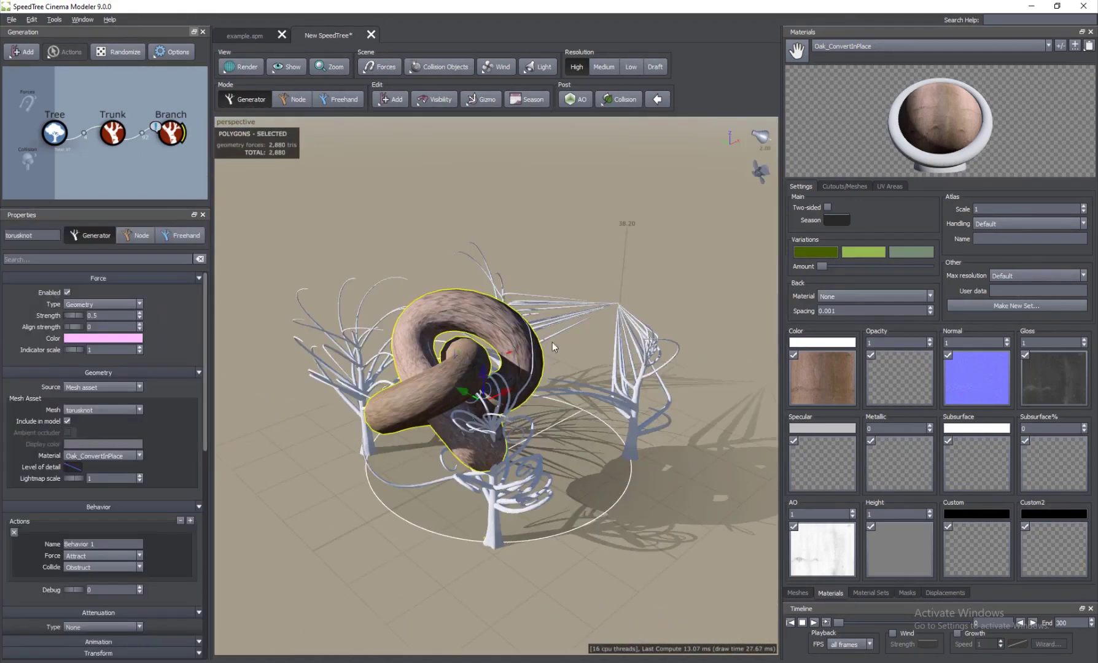
{"action": "left_click", "coordinate": [518, 488]}
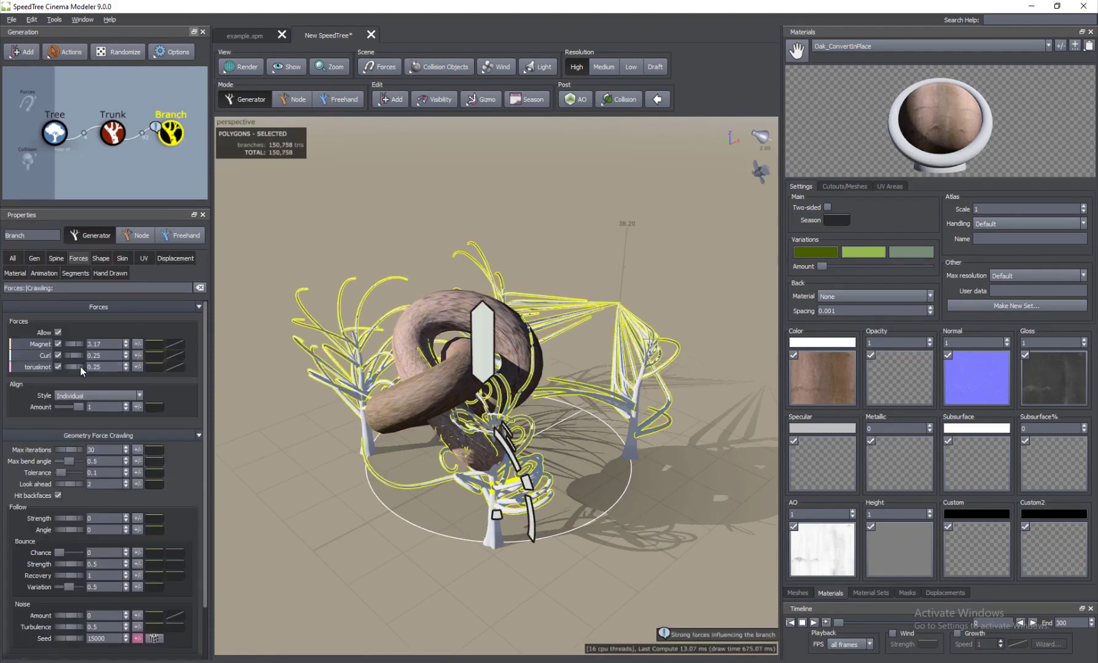
{"action": "left_click_drag", "start_coordinate": [77, 367], "coordinate": [133, 364]}
{"action": "left_click_drag", "start_coordinate": [228, 360], "coordinate": [473, 395]}
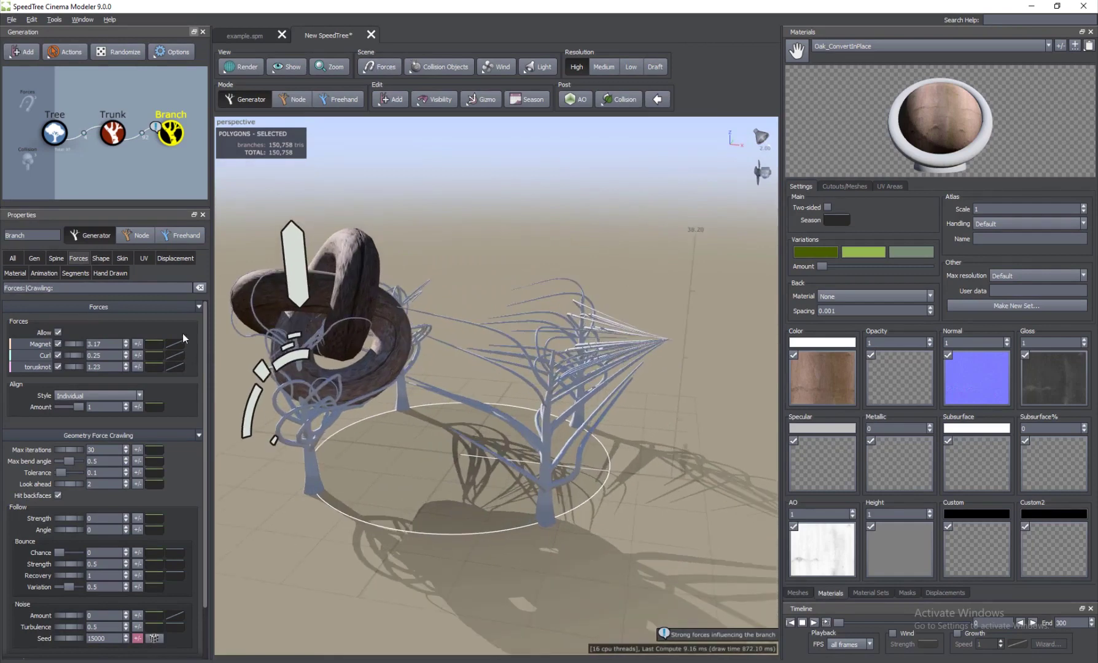
Disable the Magnet and Curl forces on the Branch generator
{"action": "left_click", "coordinate": [57, 345]}
{"action": "left_click", "coordinate": [58, 355]}
{"action": "left_click", "coordinate": [445, 314]}
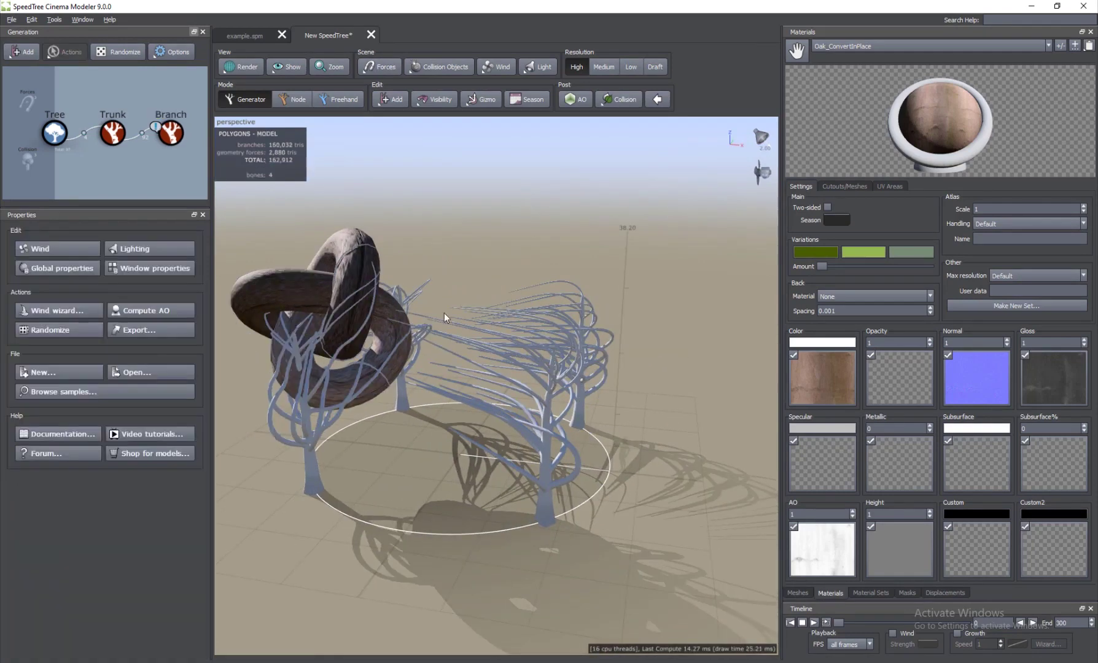
{"action": "left_click_drag", "start_coordinate": [445, 312], "coordinate": [481, 396]}
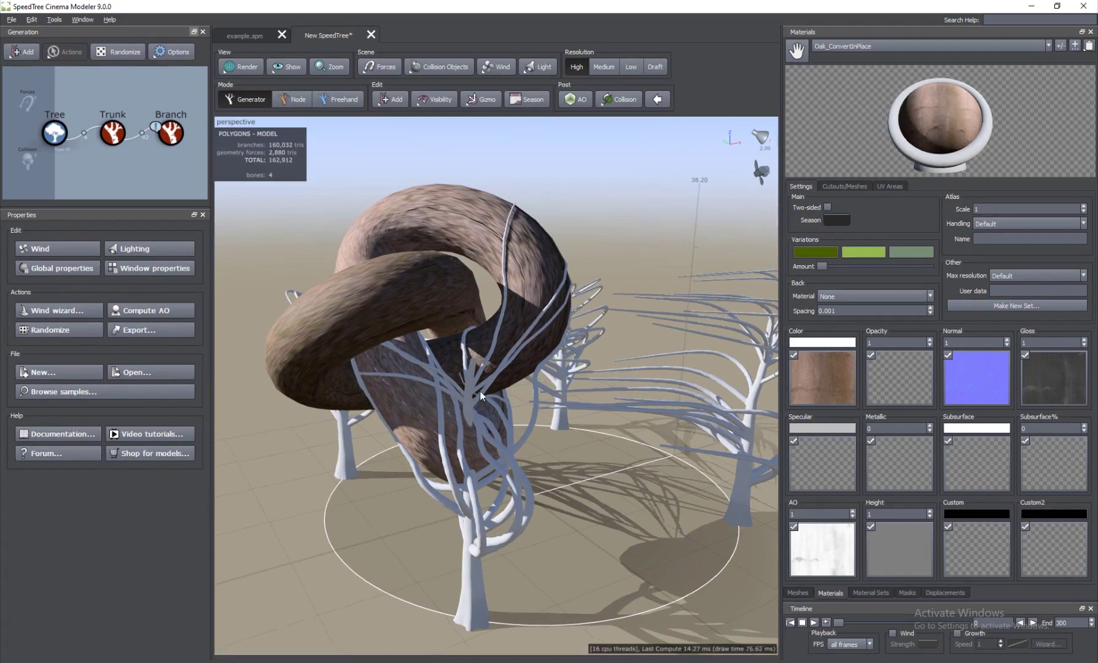
Set the Branch generator's absolute Number to 46
{"action": "left_click", "coordinate": [481, 393]}
{"action": "left_click", "coordinate": [505, 236]}
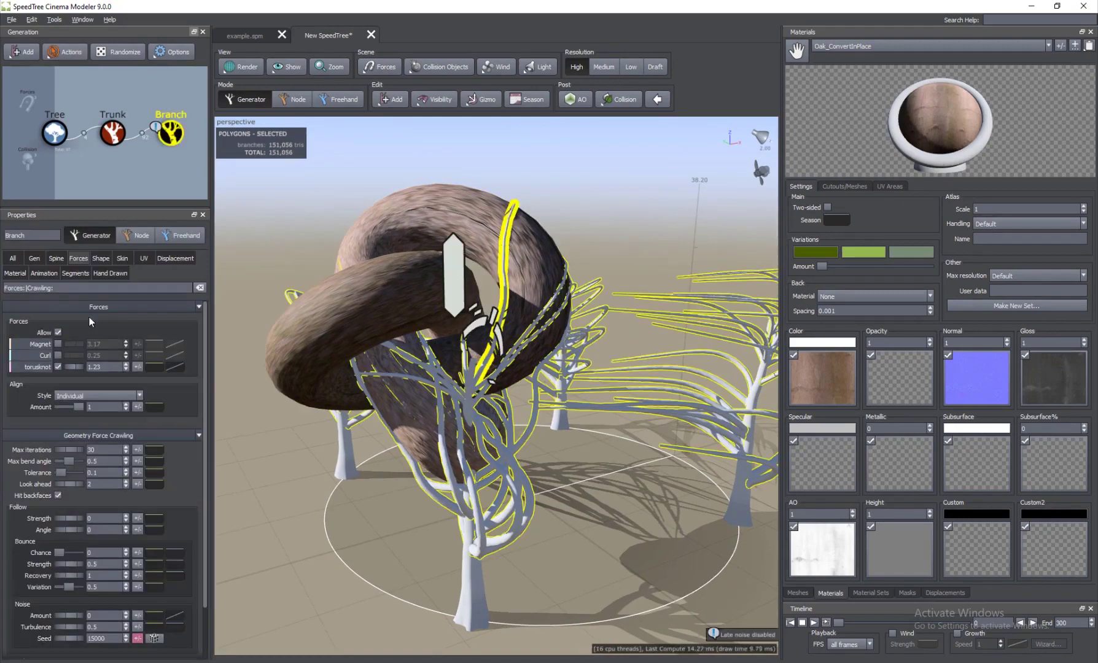
{"action": "left_click", "coordinate": [12, 258]}
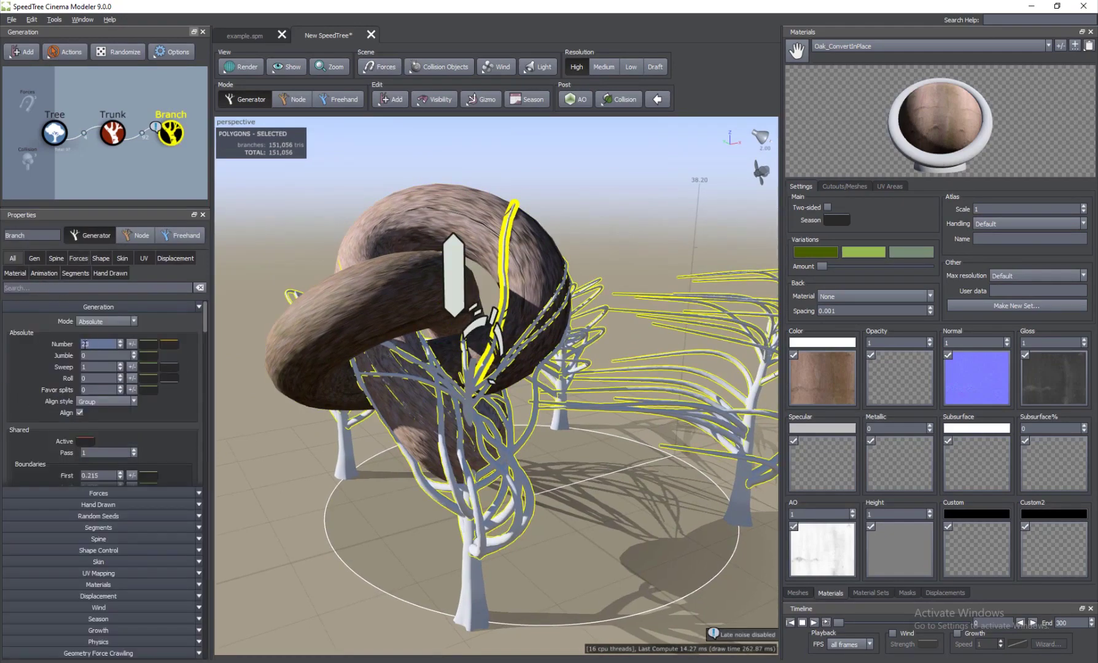
{"action": "type", "text": "44"}
{"action": "key", "text": "Return"}
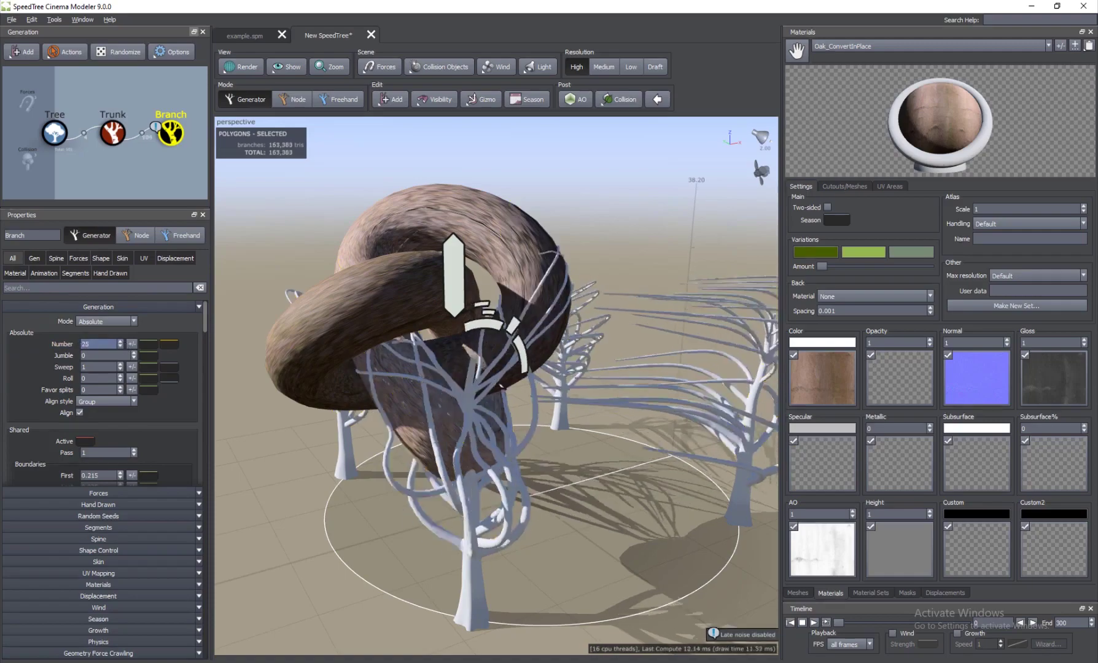
{"action": "left_click_drag", "start_coordinate": [120, 344], "coordinate": [120, 339]}
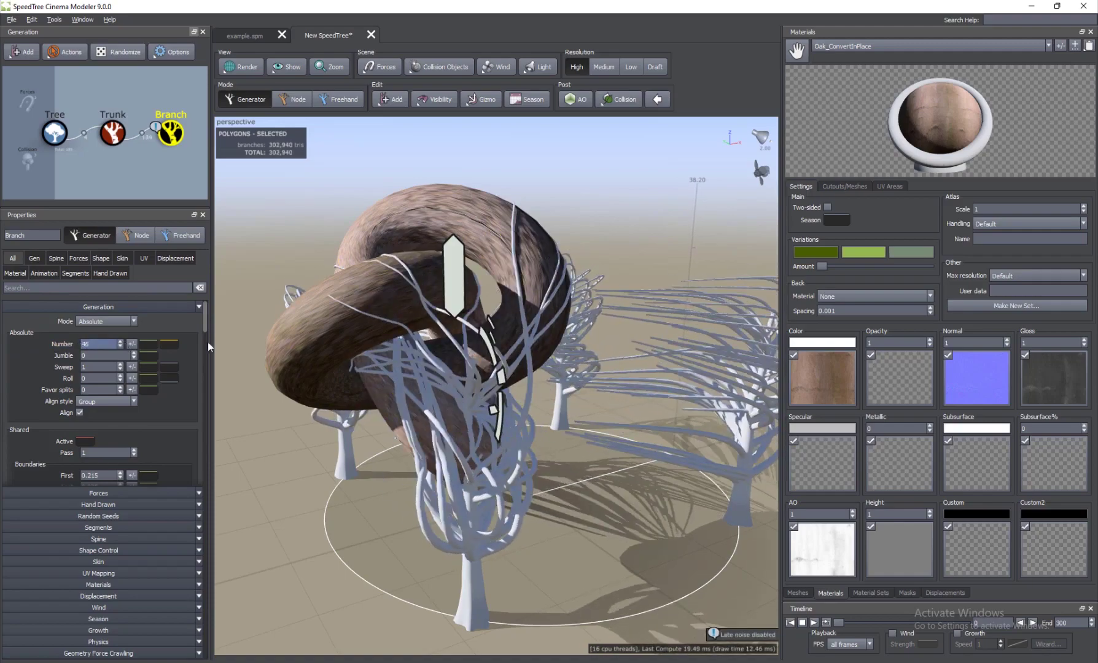
Examine from several sides how the branches meet the torus knot, and select the torusknot force
{"action": "left_click_drag", "start_coordinate": [222, 363], "coordinate": [486, 437]}
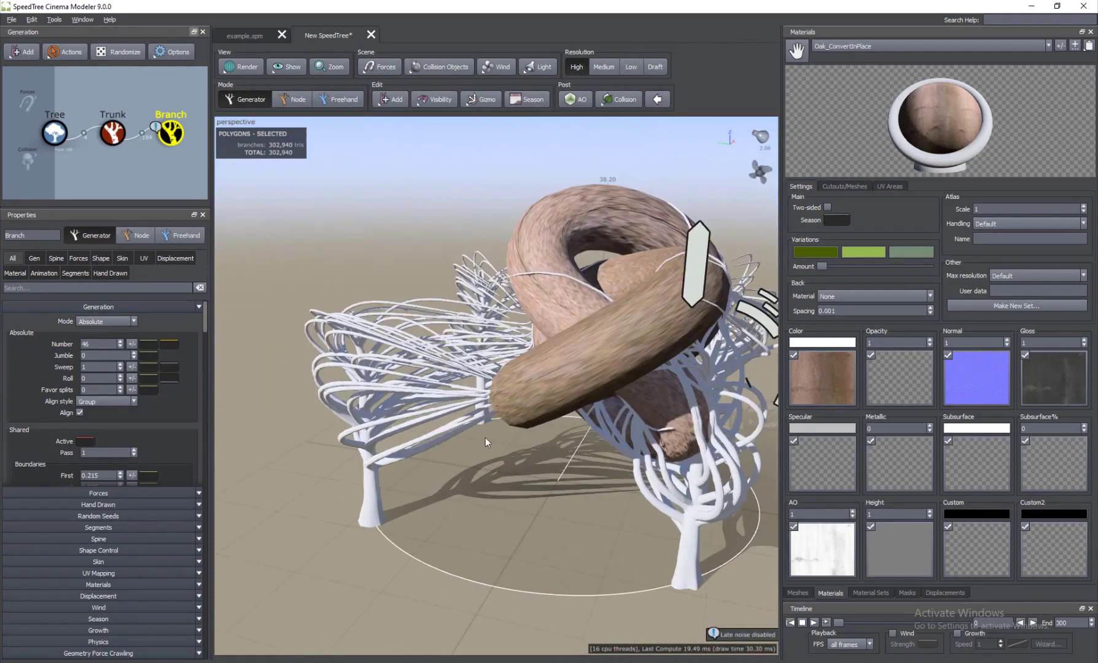
{"action": "left_click_drag", "start_coordinate": [633, 308], "coordinate": [597, 409]}
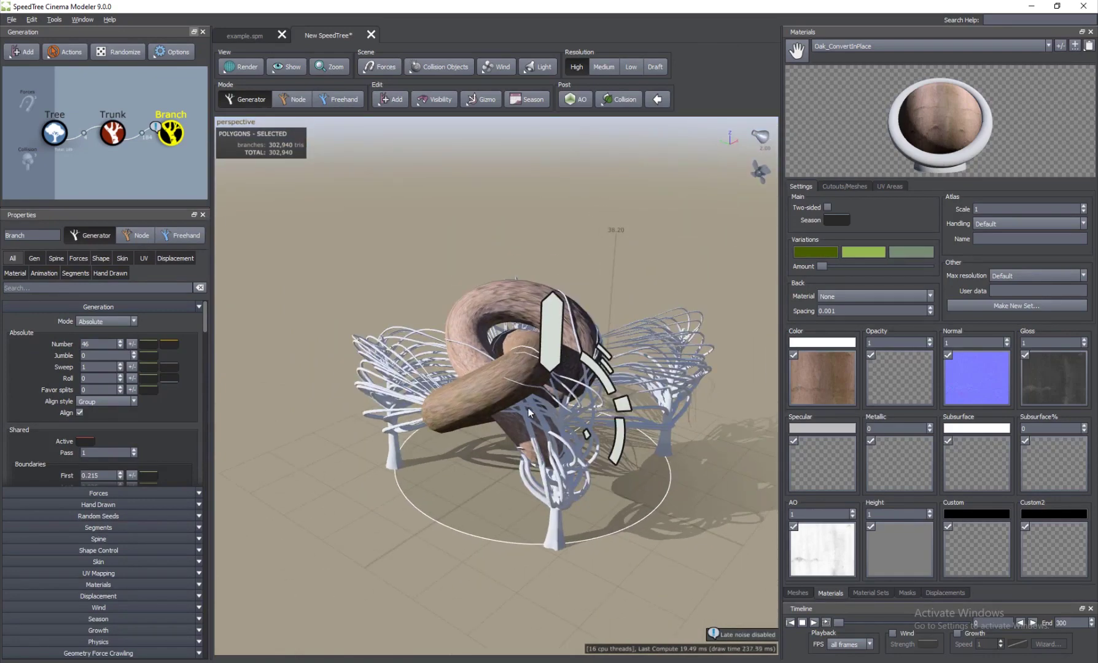
{"action": "scroll", "coordinate": [528, 408], "scroll_direction": "up", "scroll_amount": 3}
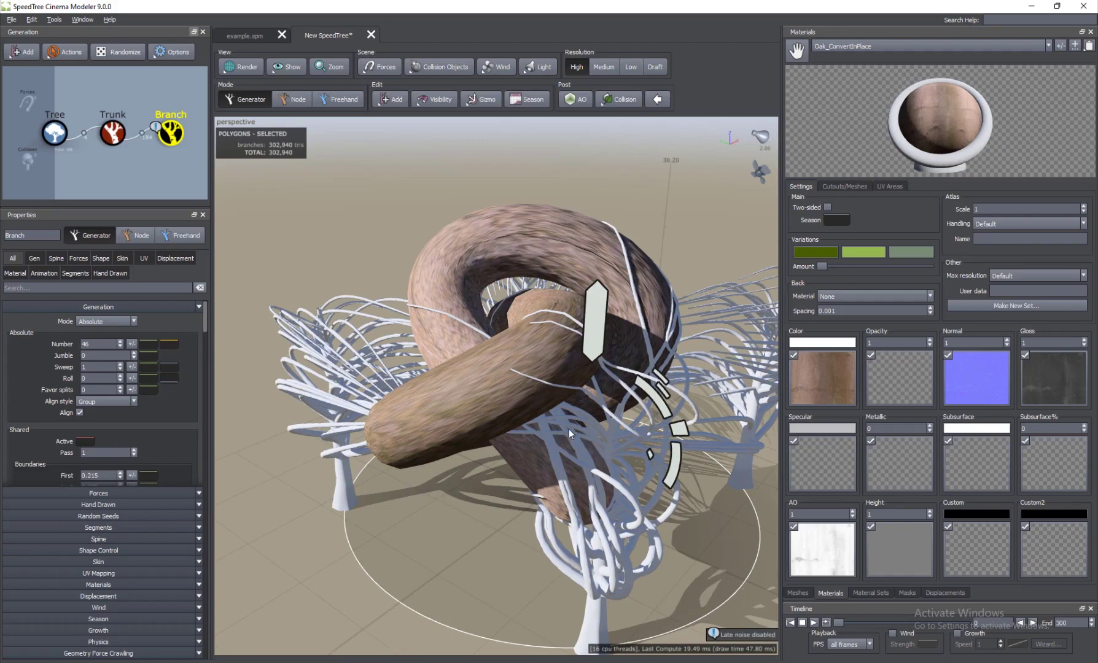
{"action": "left_click", "coordinate": [627, 269]}
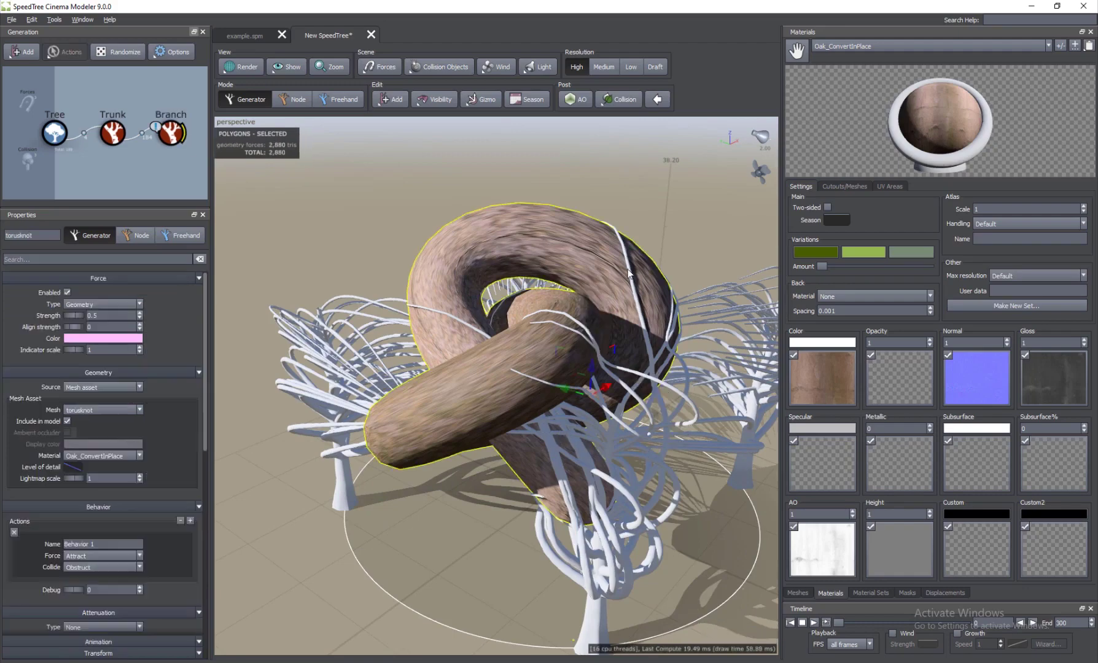
Select the Branch generator, enable Growth in the timeline, and play the growth animation around the torus knot
{"action": "left_click_drag", "start_coordinate": [627, 270], "coordinate": [570, 406]}
{"action": "scroll", "coordinate": [570, 406], "scroll_direction": "down", "scroll_amount": 3}
{"action": "left_click_drag", "start_coordinate": [517, 528], "coordinate": [419, 469]}
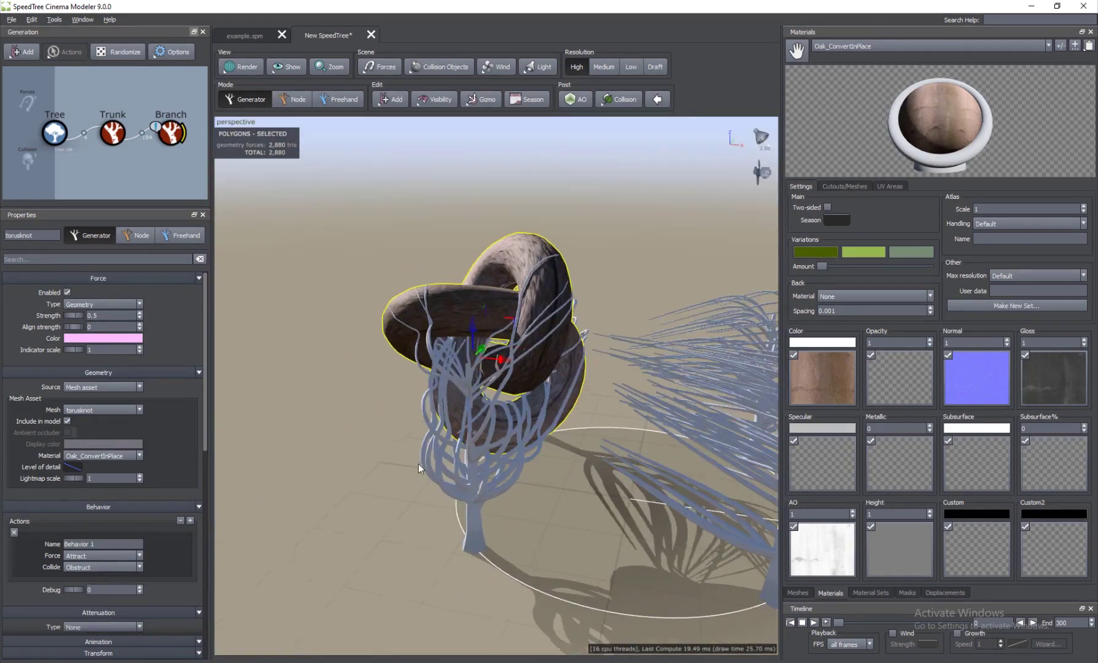
{"action": "left_click", "coordinate": [471, 439]}
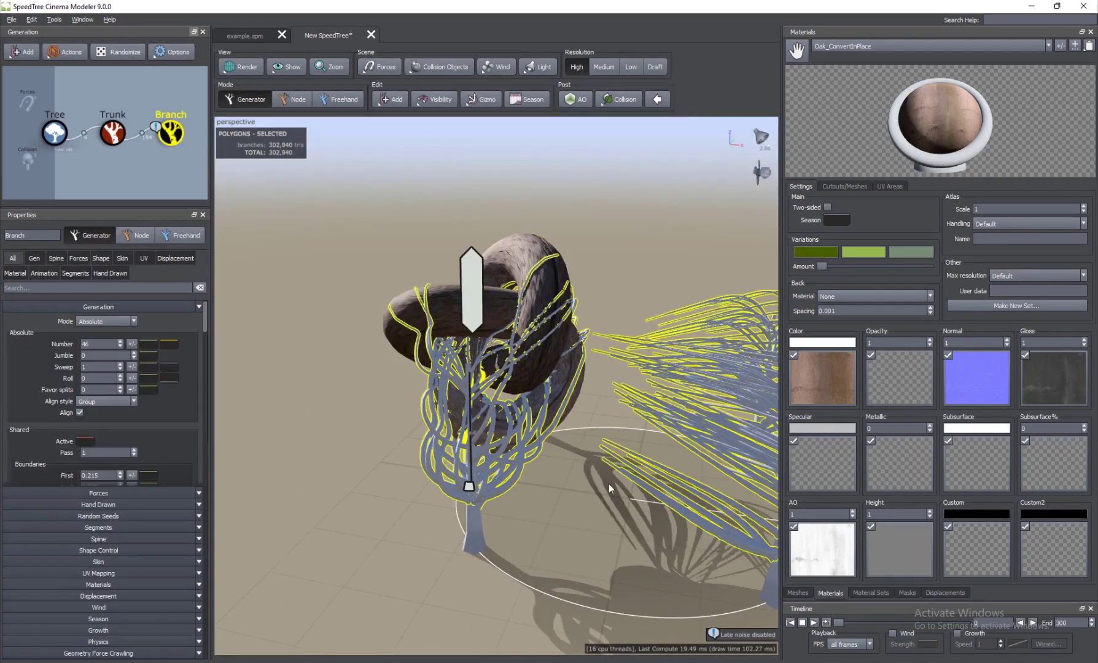
{"action": "left_click", "coordinate": [958, 635]}
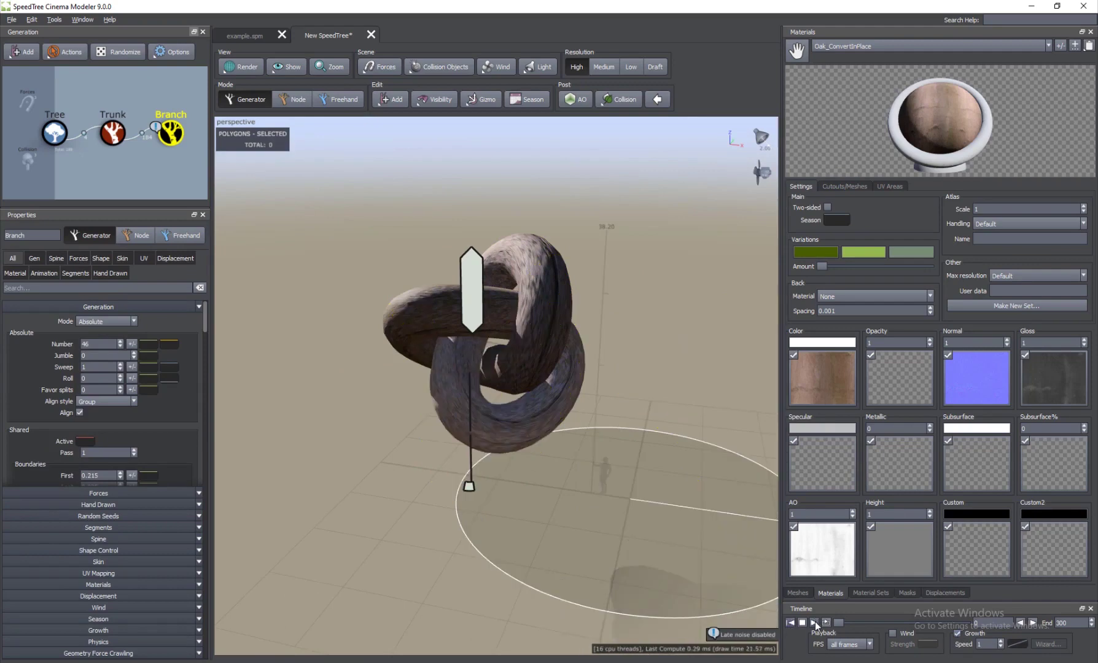
{"action": "left_click", "coordinate": [814, 623]}
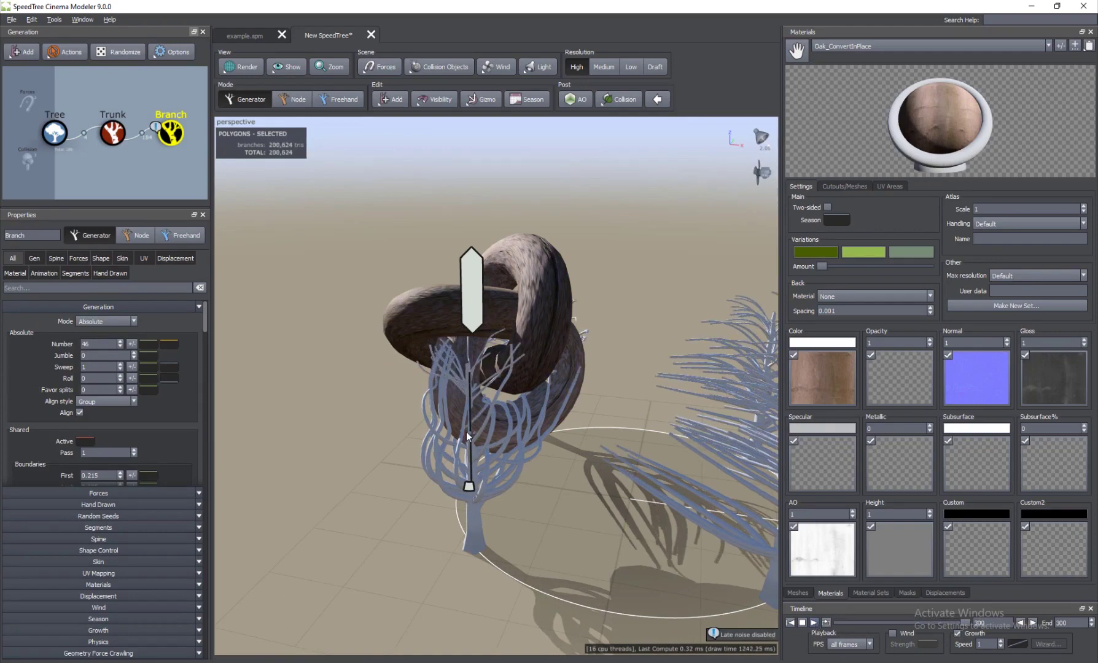
{"action": "left_click_drag", "start_coordinate": [451, 430], "coordinate": [492, 439]}
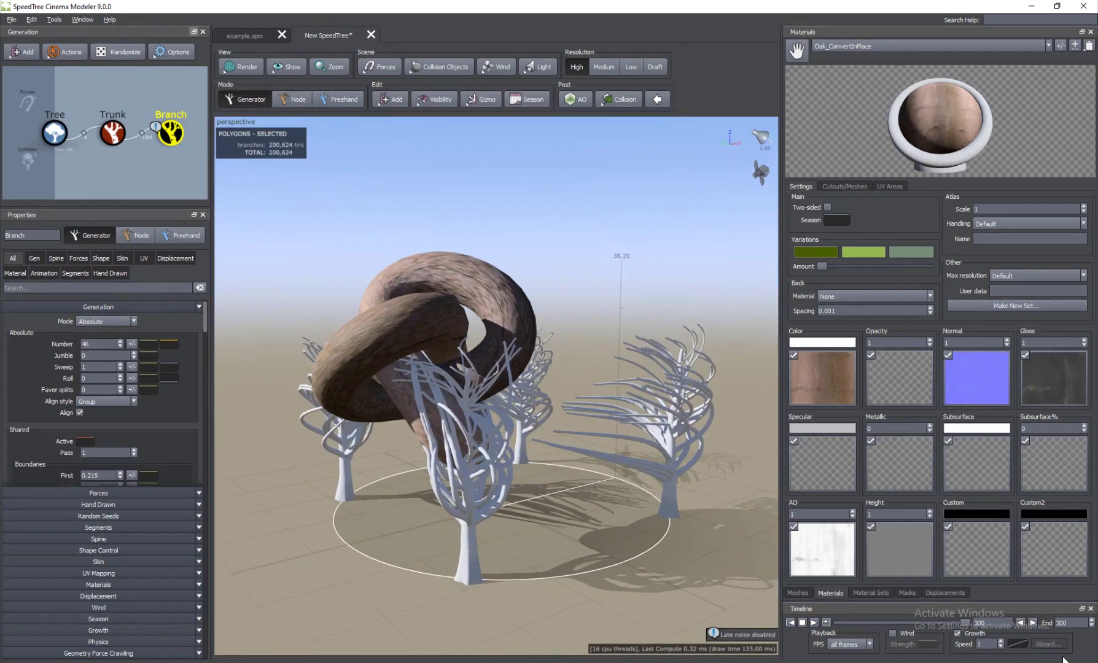
Set the timeline End to 910 and play the growth animation again
{"action": "type", "text": "510"}
{"action": "key", "text": "Return"}
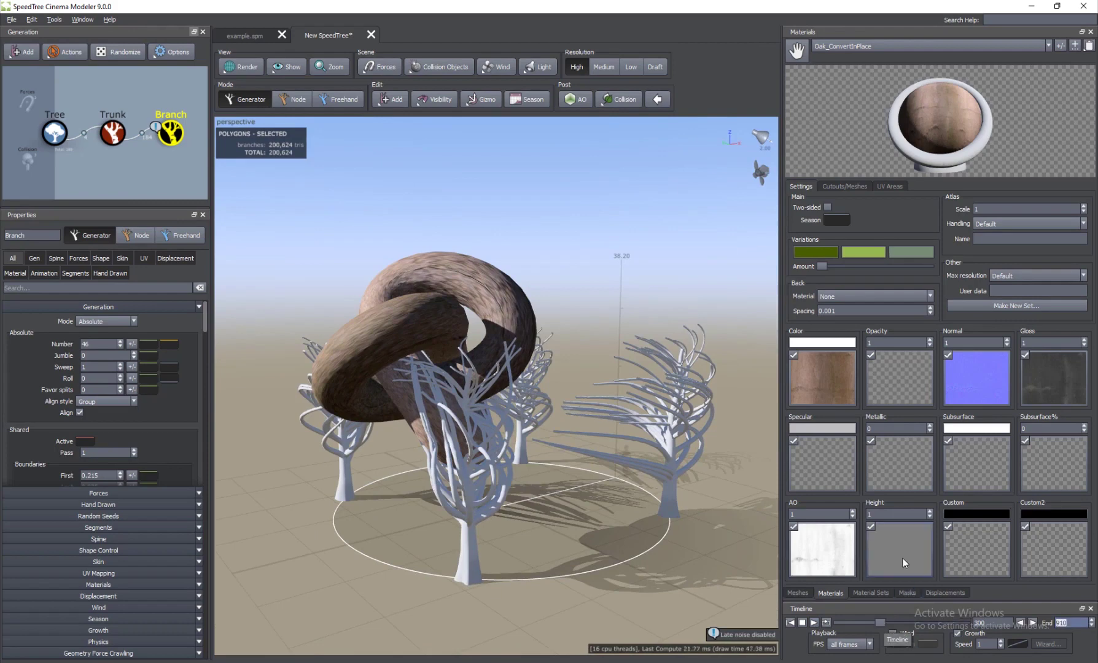
{"action": "left_click", "coordinate": [818, 625]}
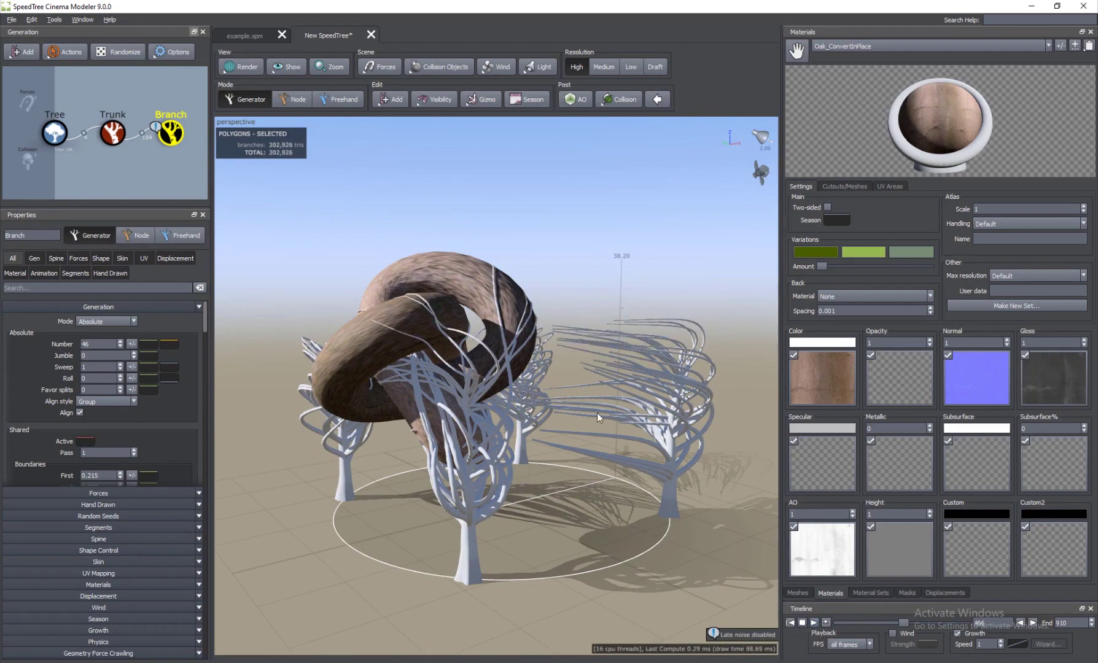
{"action": "left_click_drag", "start_coordinate": [442, 405], "coordinate": [490, 438]}
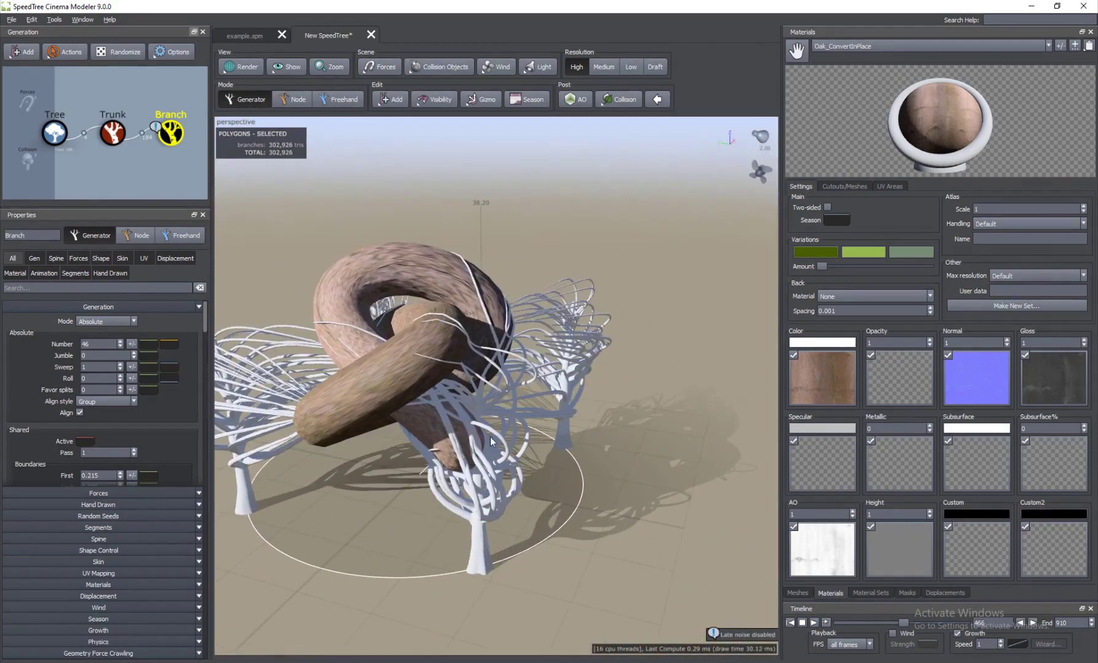
With the branches selected, add a new material from Oak_Bark_1.png in the Oak_Photogrammetry Bark folder
{"action": "left_click", "coordinate": [478, 426]}
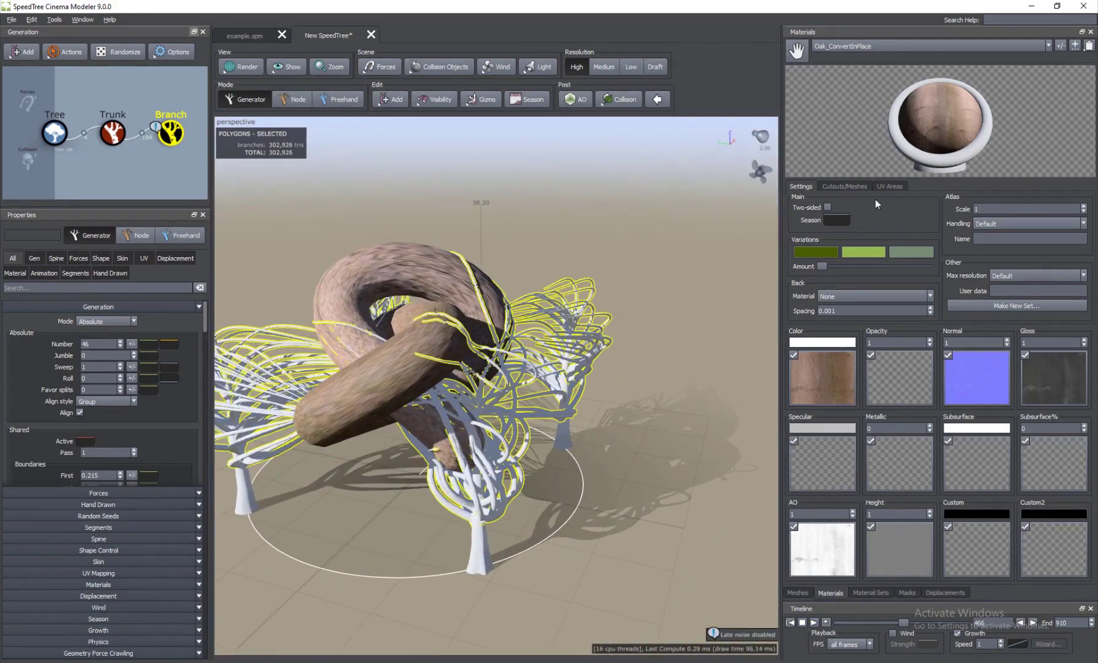
{"action": "left_click", "coordinate": [1075, 47]}
{"action": "left_click", "coordinate": [455, 143]}
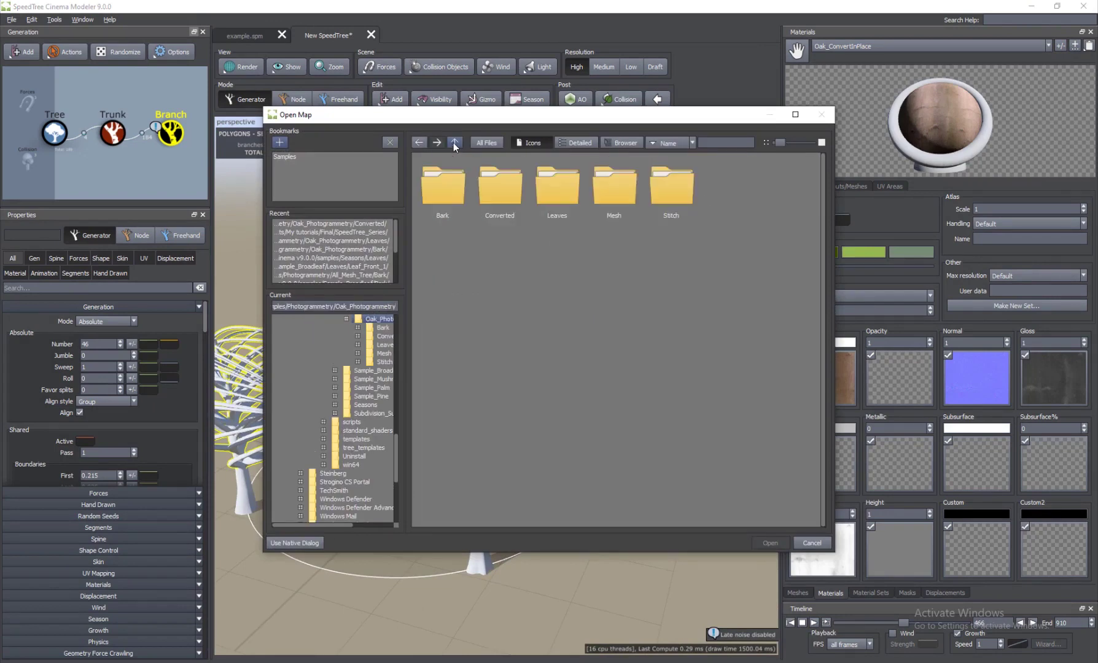
{"action": "double_click", "coordinate": [612, 195]}
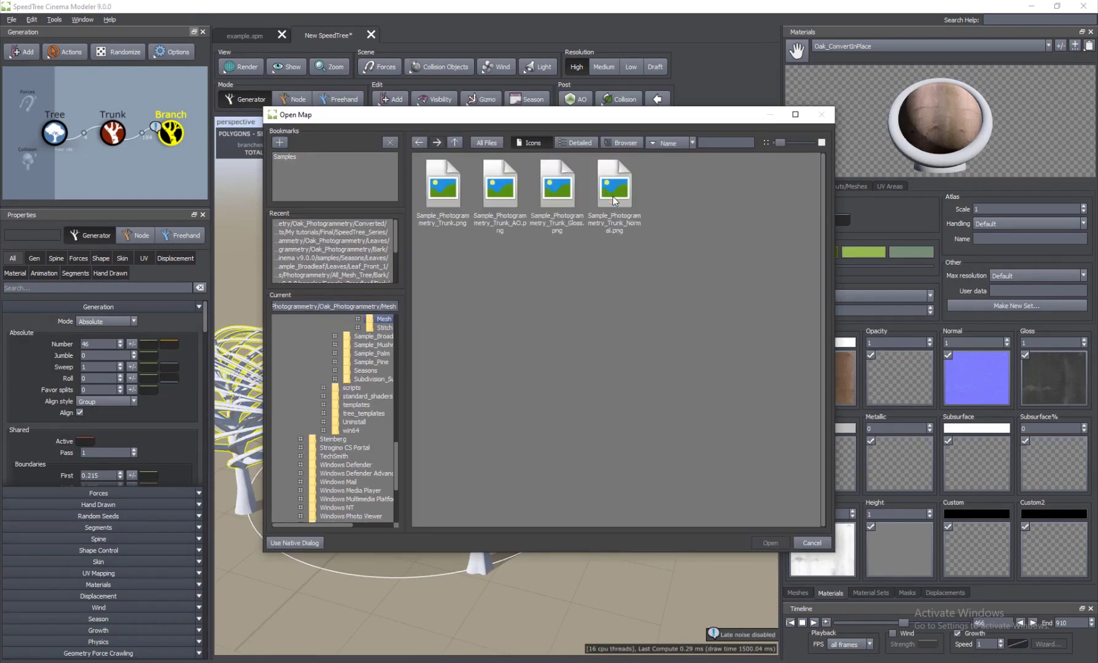
{"action": "left_click", "coordinate": [455, 143]}
{"action": "double_click", "coordinate": [445, 184]}
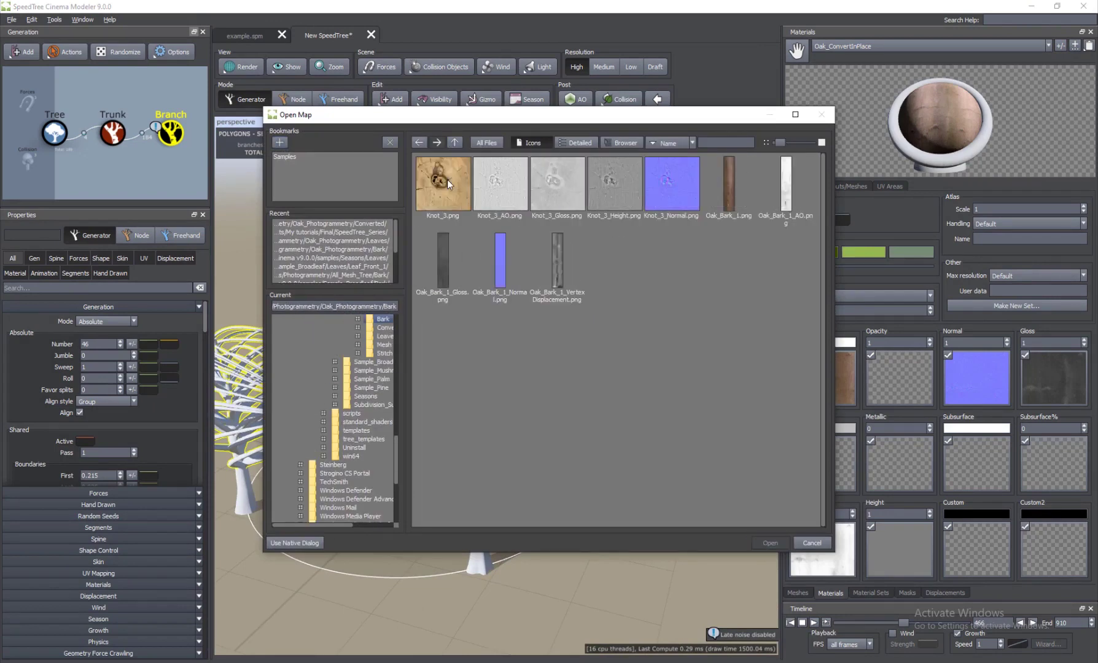
{"action": "double_click", "coordinate": [731, 185]}
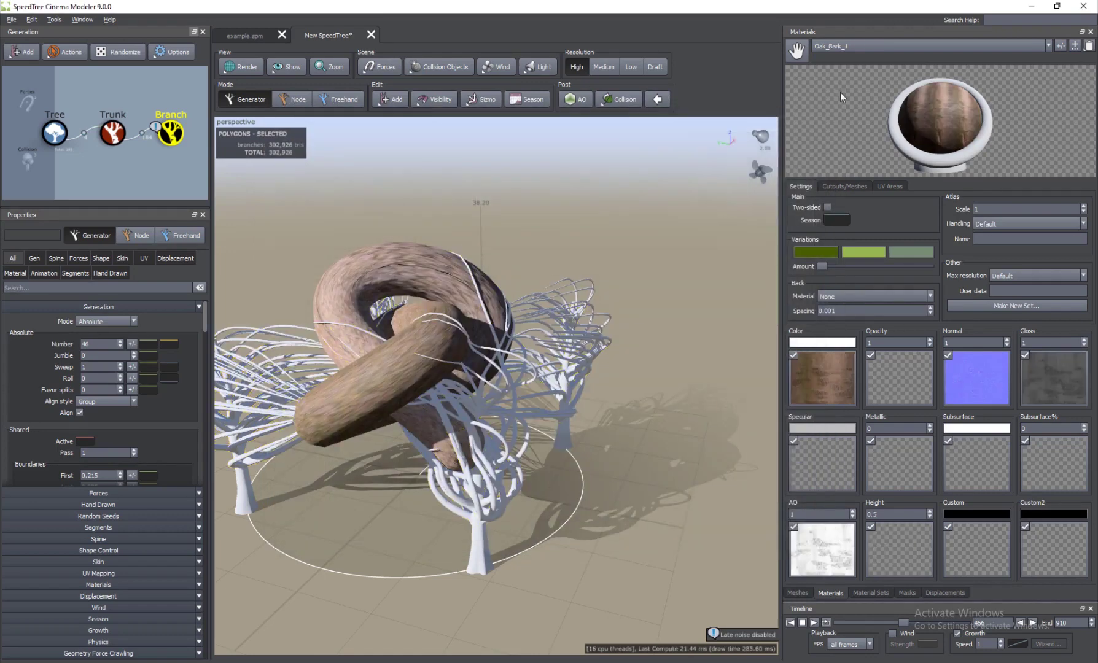
Choose the Oak_Bark_1 material and apply it to the Branch generator
{"action": "left_click", "coordinate": [834, 47]}
{"action": "left_click", "coordinate": [843, 41]}
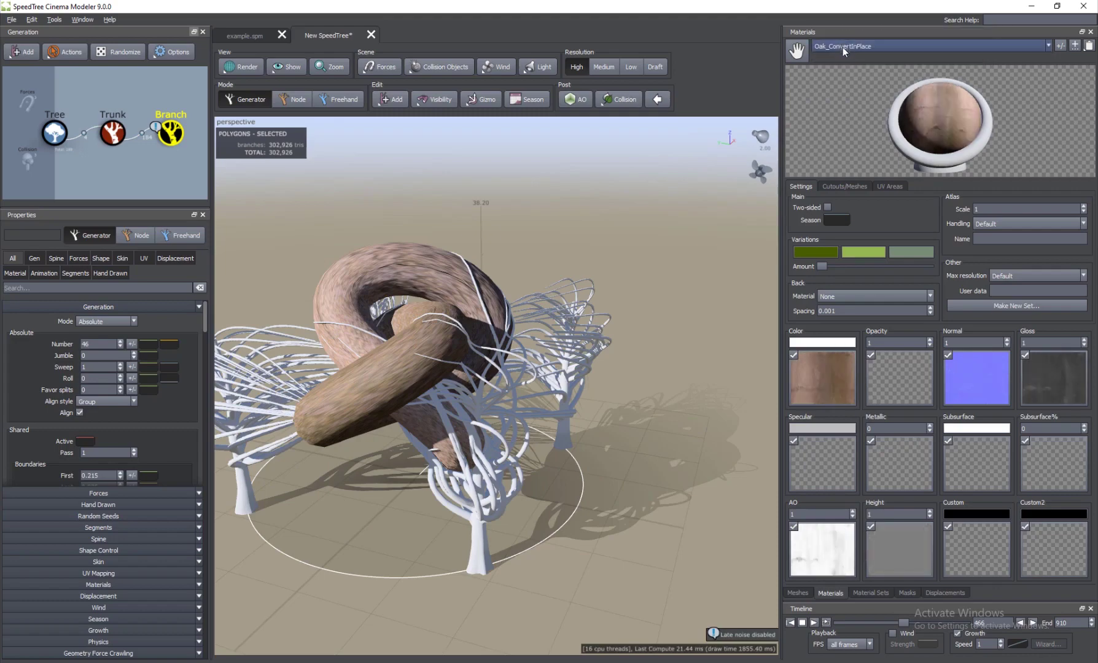
{"action": "left_click", "coordinate": [842, 48]}
{"action": "left_click", "coordinate": [837, 64]}
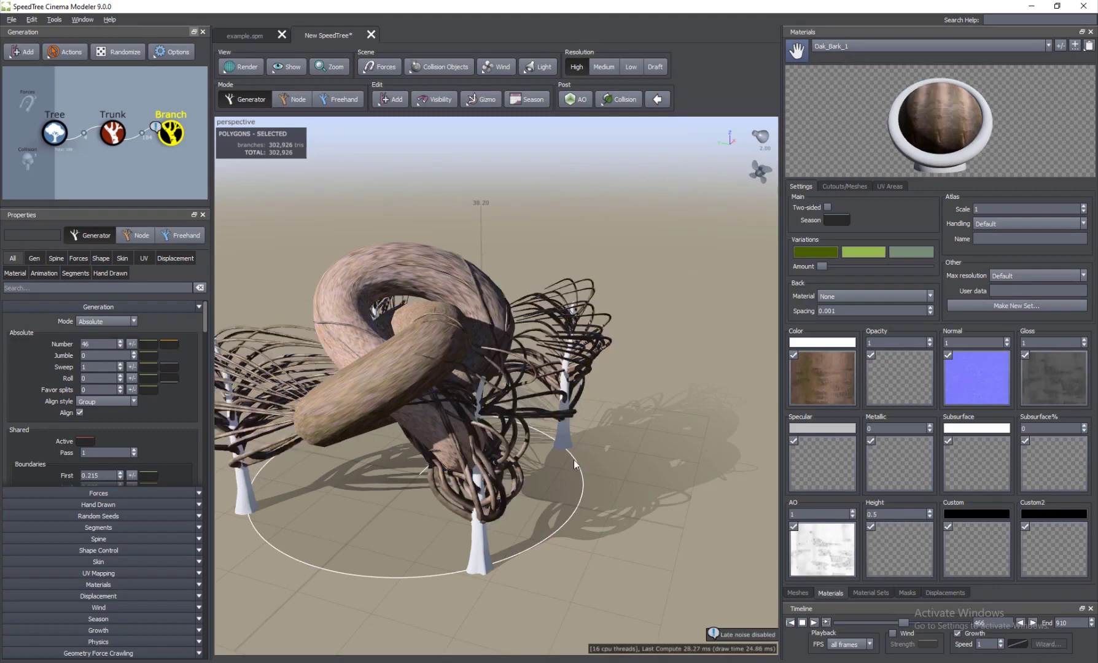
{"action": "left_click_drag", "start_coordinate": [574, 460], "coordinate": [469, 386]}
{"action": "scroll", "coordinate": [469, 387], "scroll_direction": "up", "scroll_amount": 5}
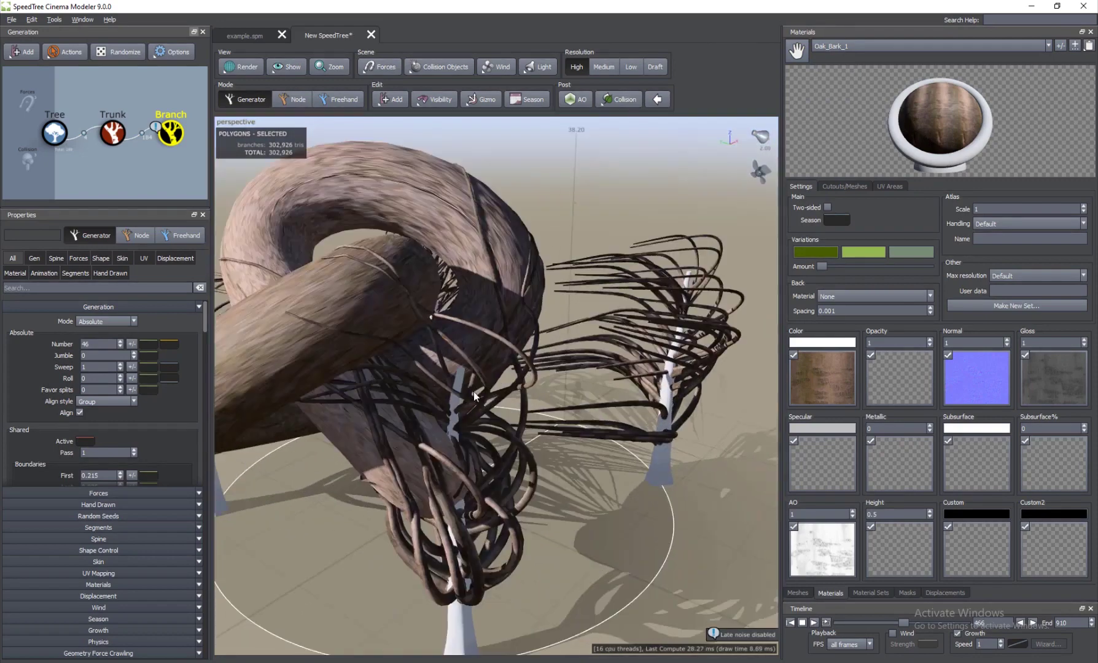
Raise the color variation Amount of the Oak_Bark_1 material to its maximum
{"action": "scroll", "coordinate": [474, 392], "scroll_direction": "up", "scroll_amount": 2}
{"action": "left_click_drag", "start_coordinate": [823, 265], "coordinate": [911, 264]}
{"action": "left_click_drag", "start_coordinate": [382, 332], "coordinate": [441, 375]}
{"action": "scroll", "coordinate": [349, 376], "scroll_direction": "down", "scroll_amount": 3}
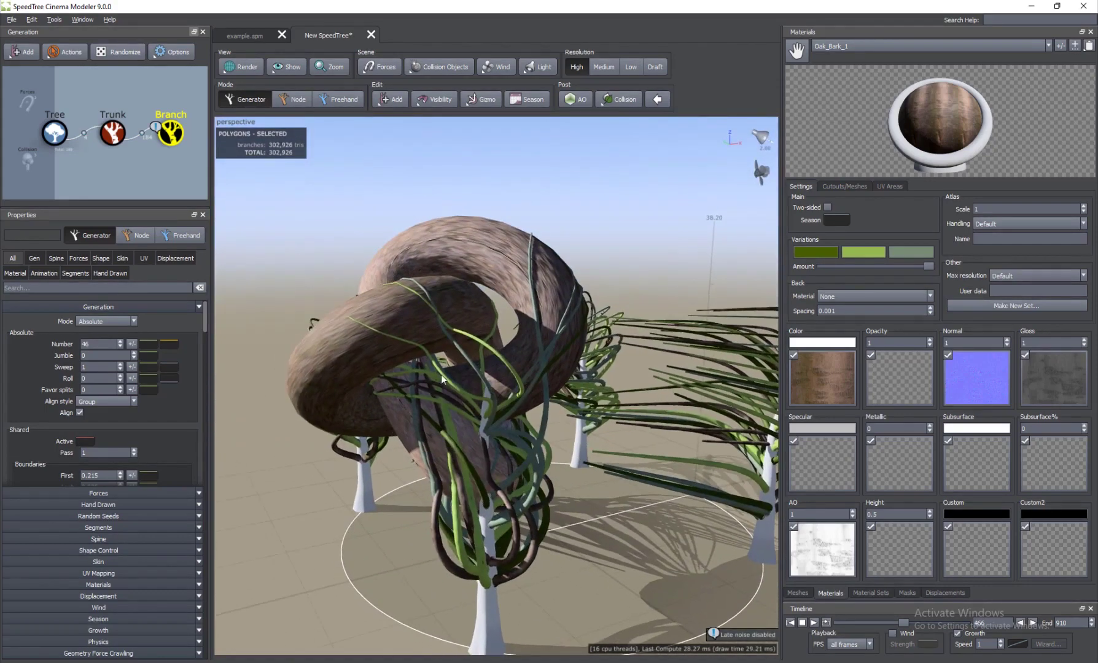
Add a Scattered leaves generator to the Branch generator
{"action": "left_click", "coordinate": [23, 51]}
{"action": "mouse_move", "coordinate": [67, 213]}
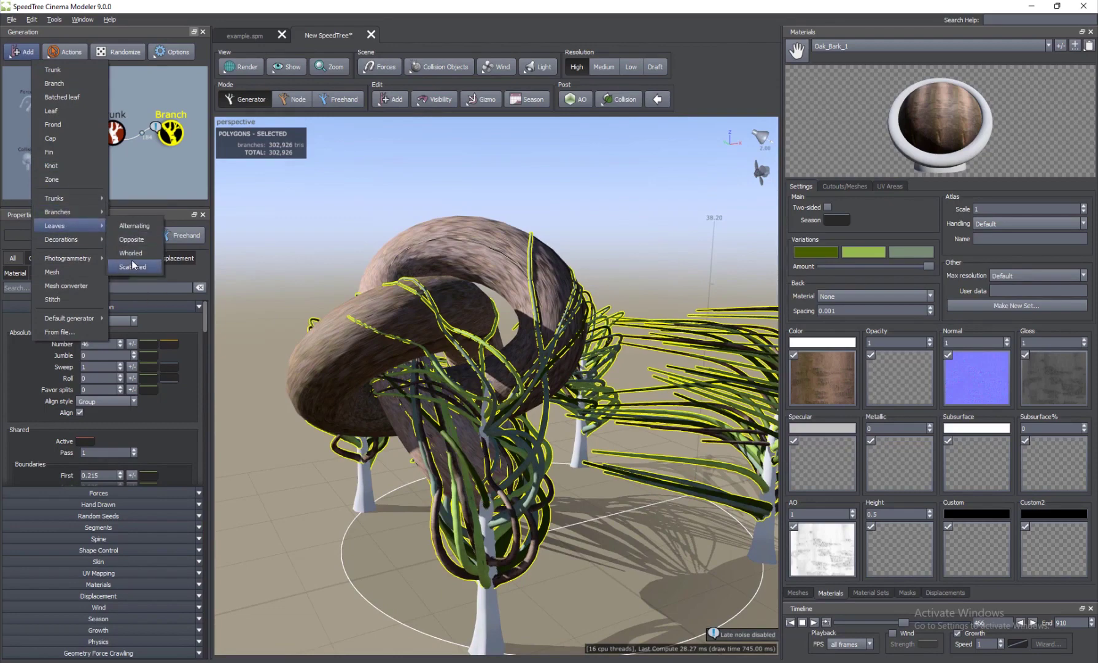
{"action": "left_click", "coordinate": [134, 268]}
{"action": "left_click_drag", "start_coordinate": [458, 417], "coordinate": [464, 432]}
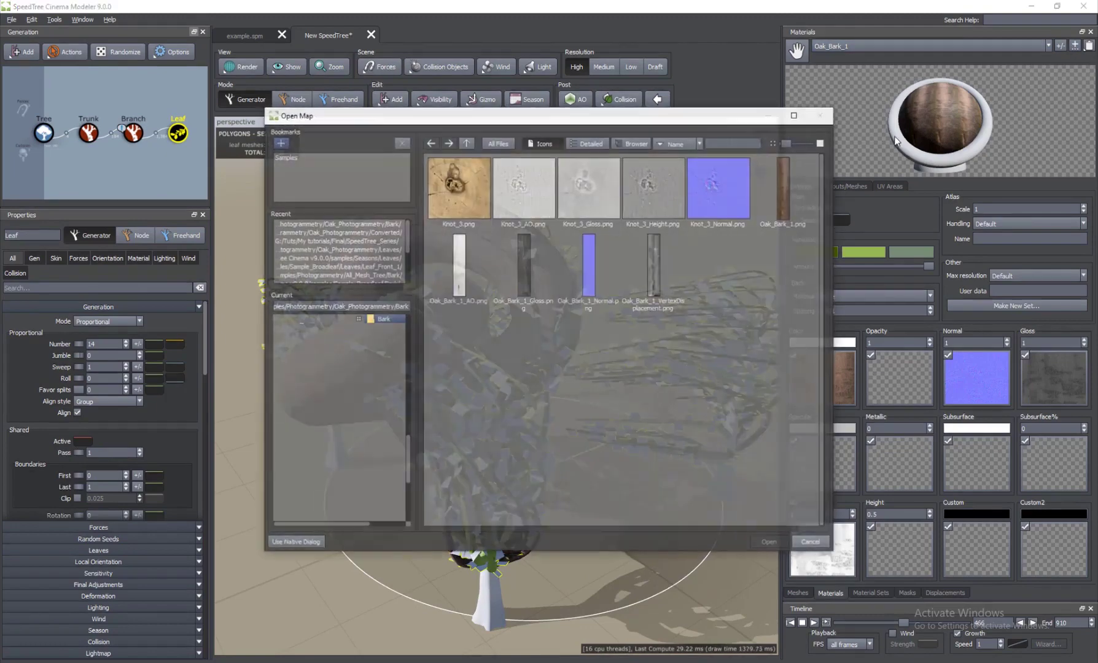
Add a new leaf material from Oak_Front 1.png in the Oak_Photogrammetry Leaves folder
{"action": "left_click", "coordinate": [1075, 46]}
{"action": "left_click", "coordinate": [466, 144]}
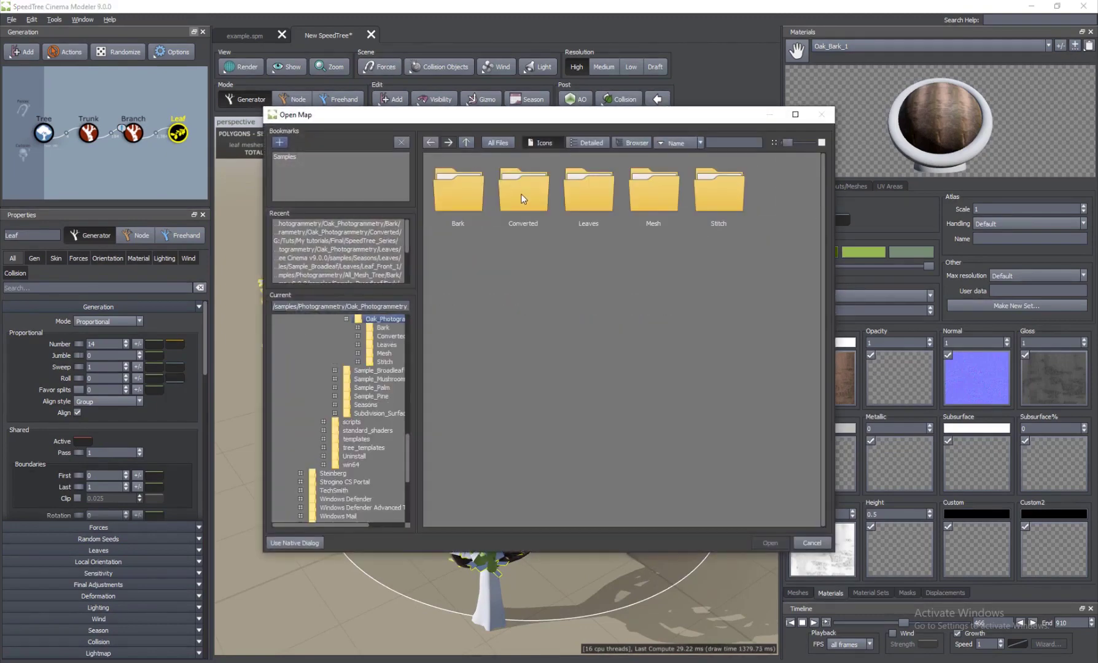
{"action": "double_click", "coordinate": [605, 198]}
{"action": "left_click", "coordinate": [462, 195]}
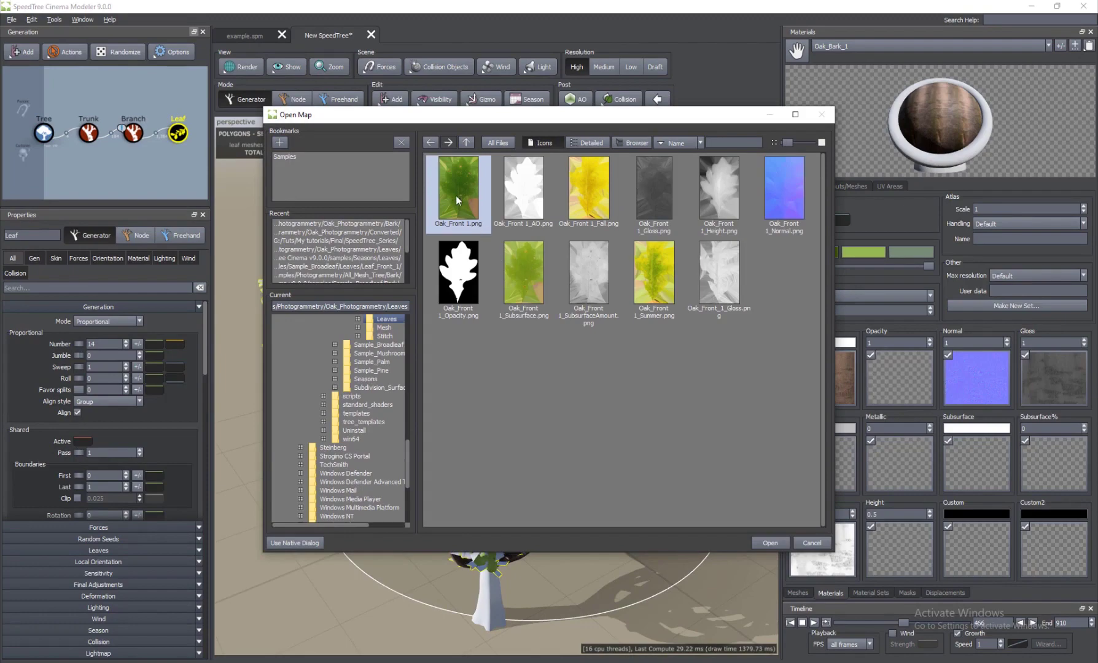
{"action": "double_click", "coordinate": [451, 189]}
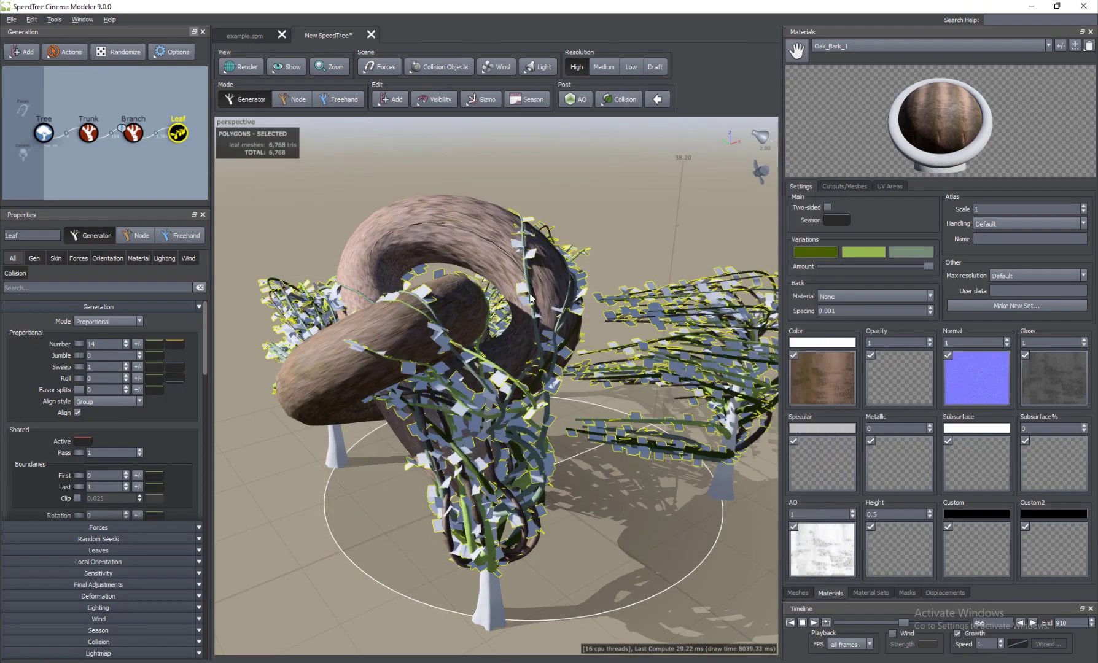
Choose the Oak_Front 1 material and apply it to the Leaf generator
{"action": "left_click", "coordinate": [843, 47]}
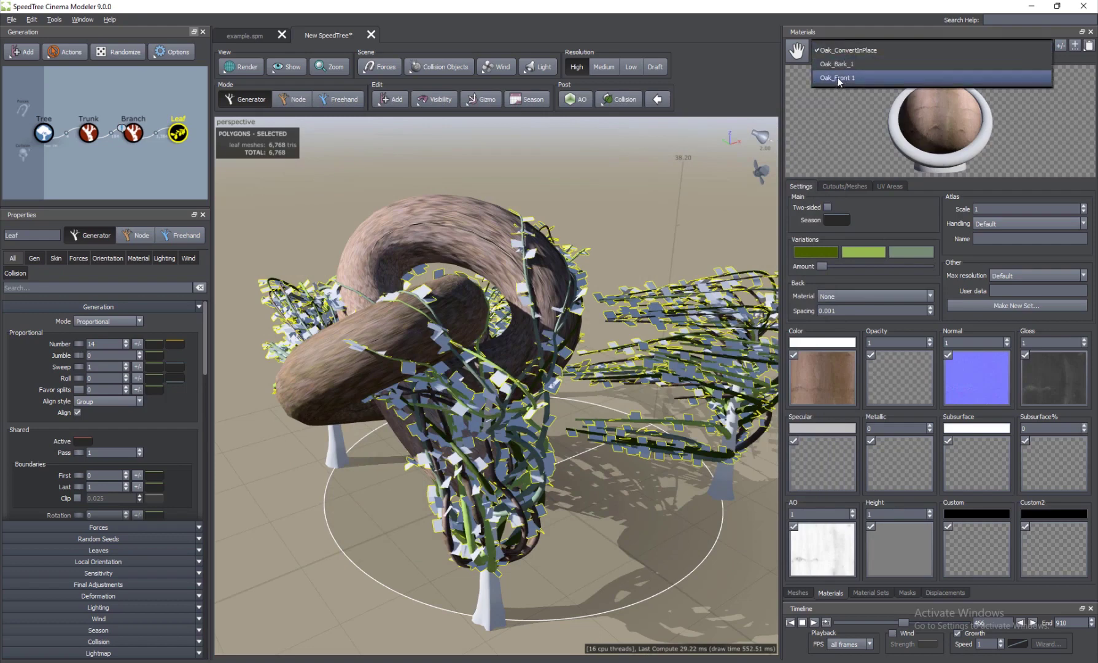
{"action": "left_click", "coordinate": [838, 78]}
{"action": "left_click", "coordinate": [840, 46]}
{"action": "left_click", "coordinate": [797, 51]}
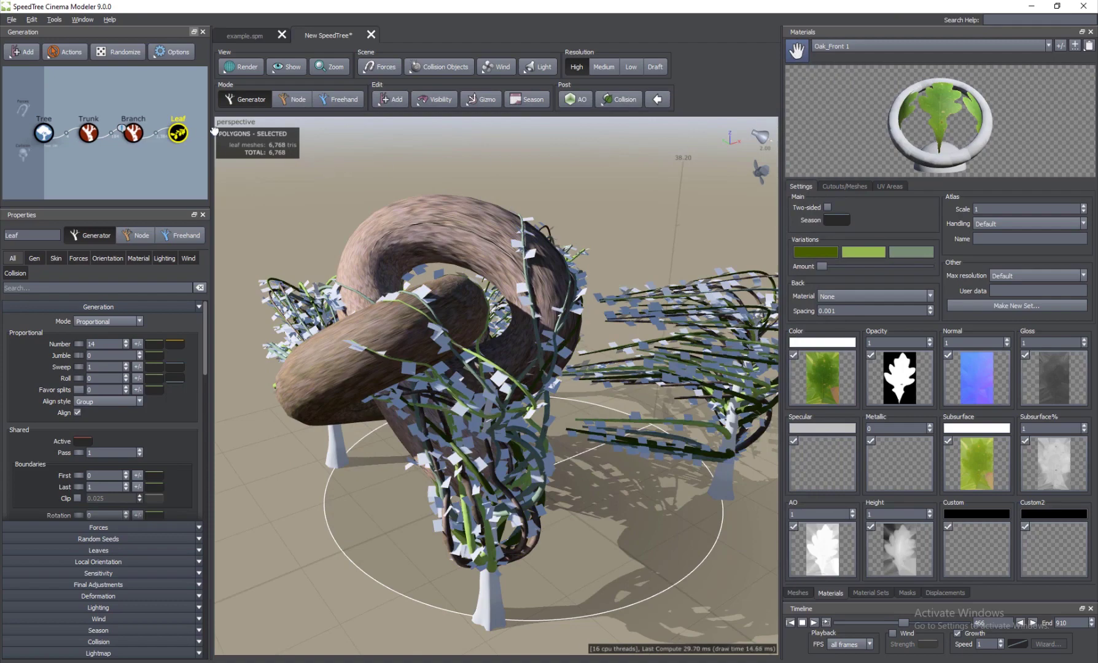
Inspect the textured leaves up close, and replay the growth animation from the start
{"action": "scroll", "coordinate": [442, 393], "scroll_direction": "up", "scroll_amount": 10}
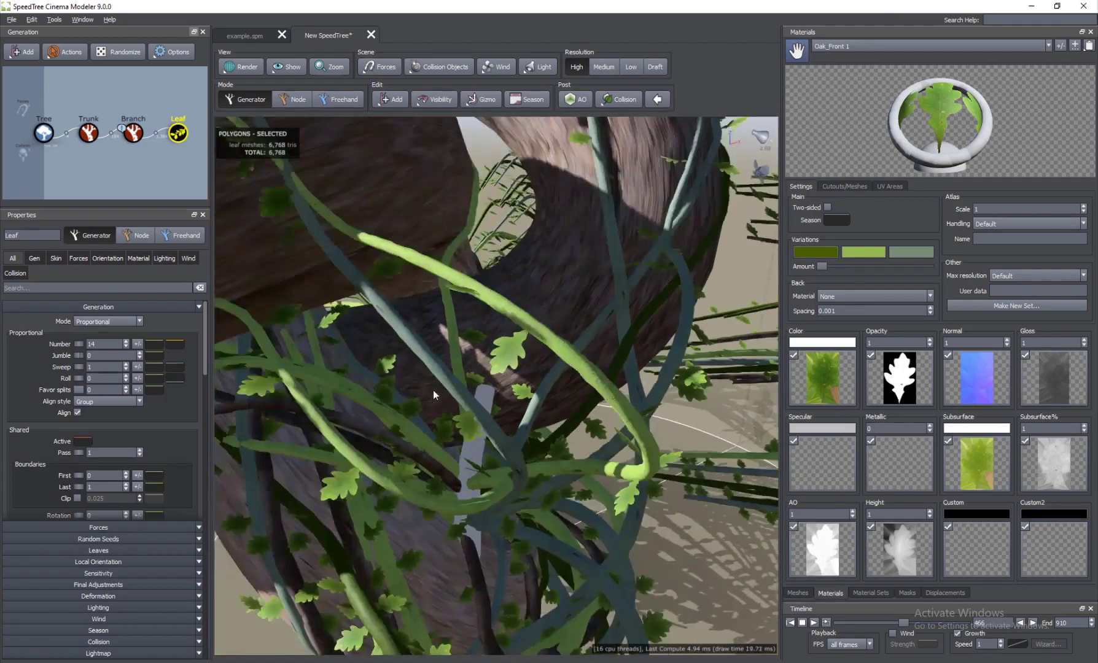
{"action": "scroll", "coordinate": [433, 391], "scroll_direction": "down", "scroll_amount": 10}
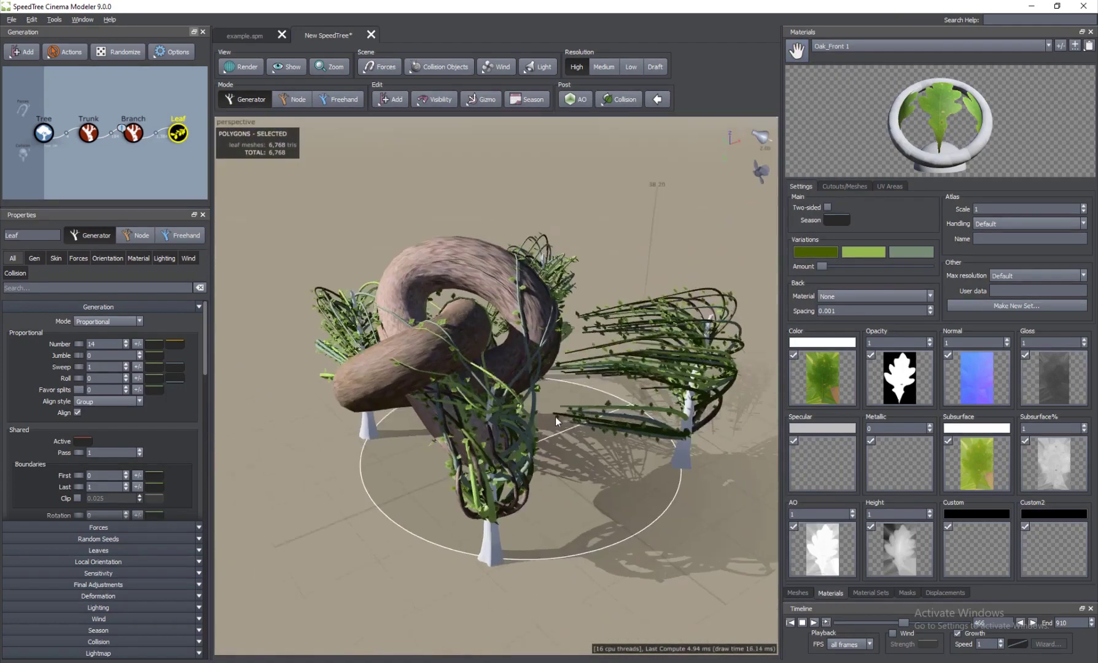
{"action": "left_click", "coordinate": [802, 623]}
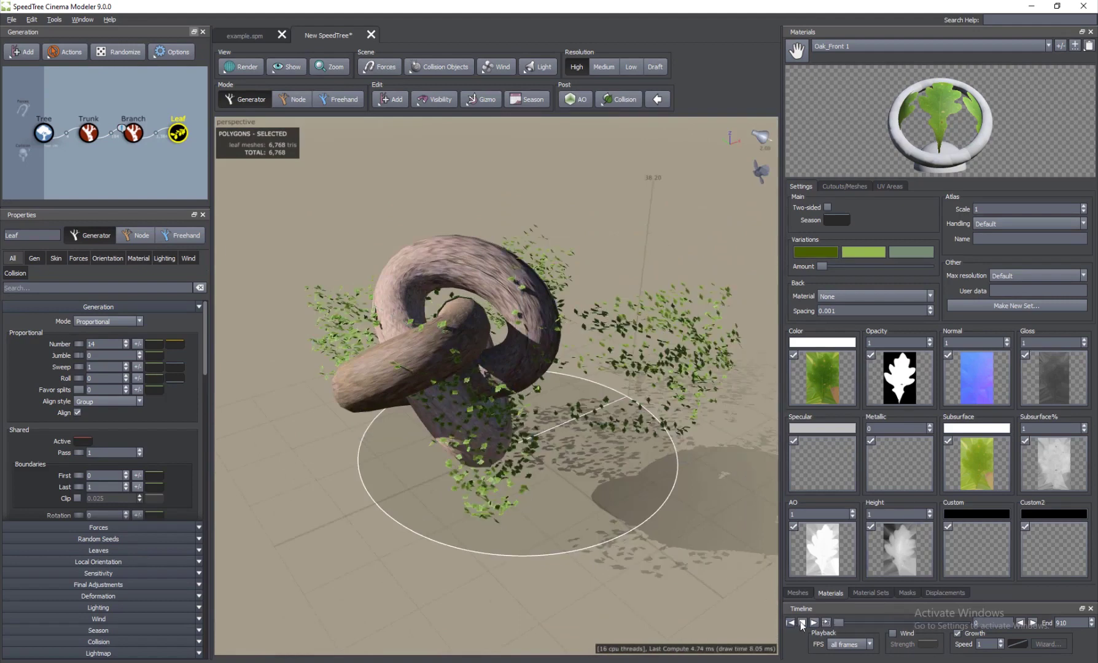
{"action": "left_click", "coordinate": [814, 623]}
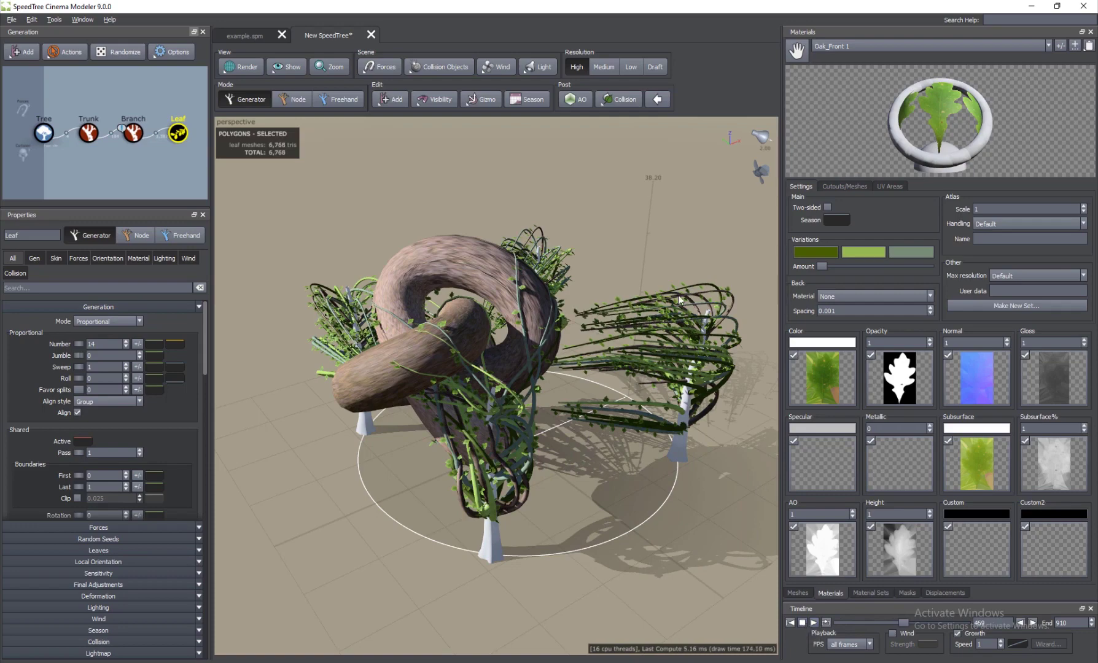
Rotate the scene light so it illuminates the front of the torus knot and the leafy branches
{"action": "left_click", "coordinate": [761, 137]}
{"action": "left_click_drag", "start_coordinate": [760, 136], "coordinate": [616, 155]}
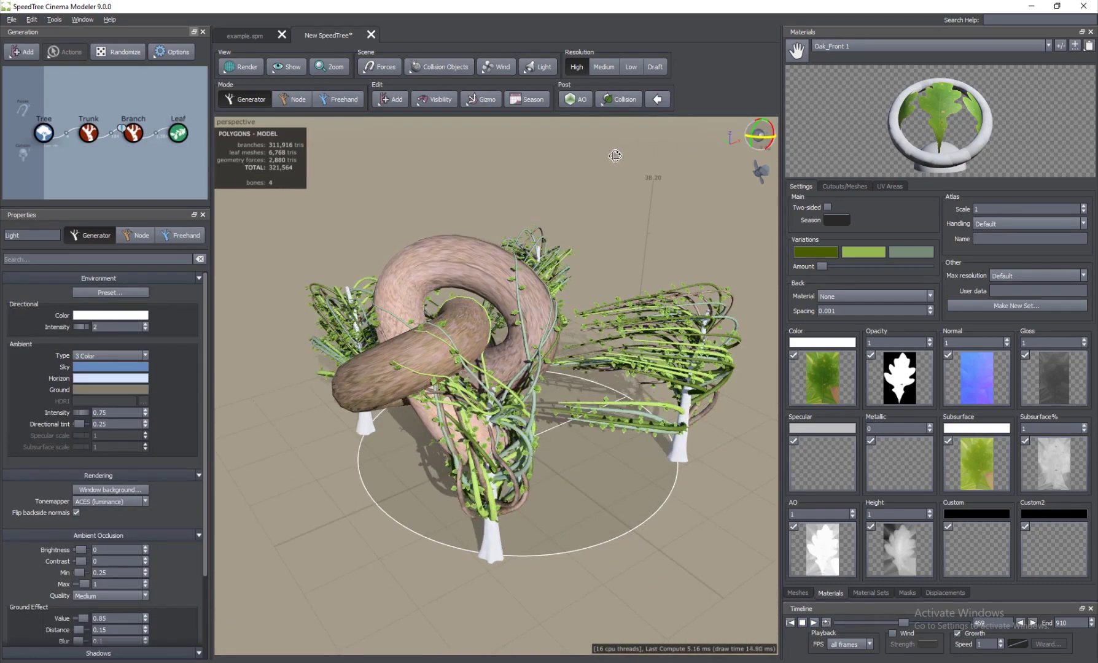
{"action": "scroll", "coordinate": [473, 337], "scroll_direction": "up", "scroll_amount": 2}
{"action": "scroll", "coordinate": [443, 371], "scroll_direction": "up", "scroll_amount": 2}
{"action": "left_click_drag", "start_coordinate": [441, 405], "coordinate": [473, 416]}
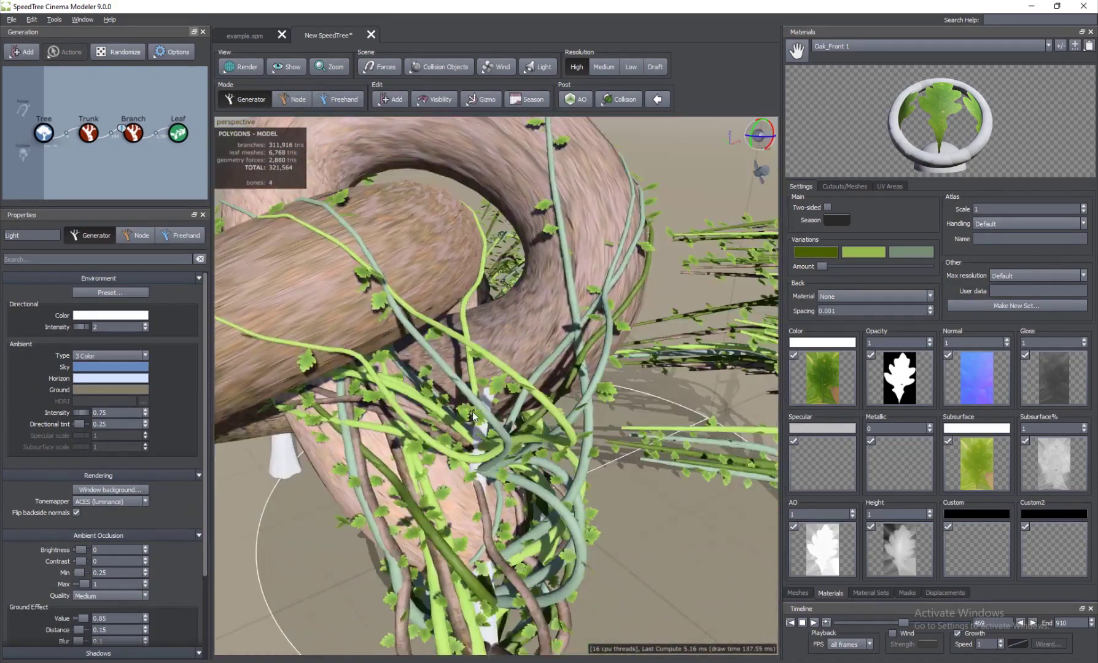
Examine from several sides and distances how the leafy branches wrap around the torus knot
{"action": "left_click", "coordinate": [379, 317]}
{"action": "scroll", "coordinate": [534, 248], "scroll_direction": "down", "scroll_amount": 5}
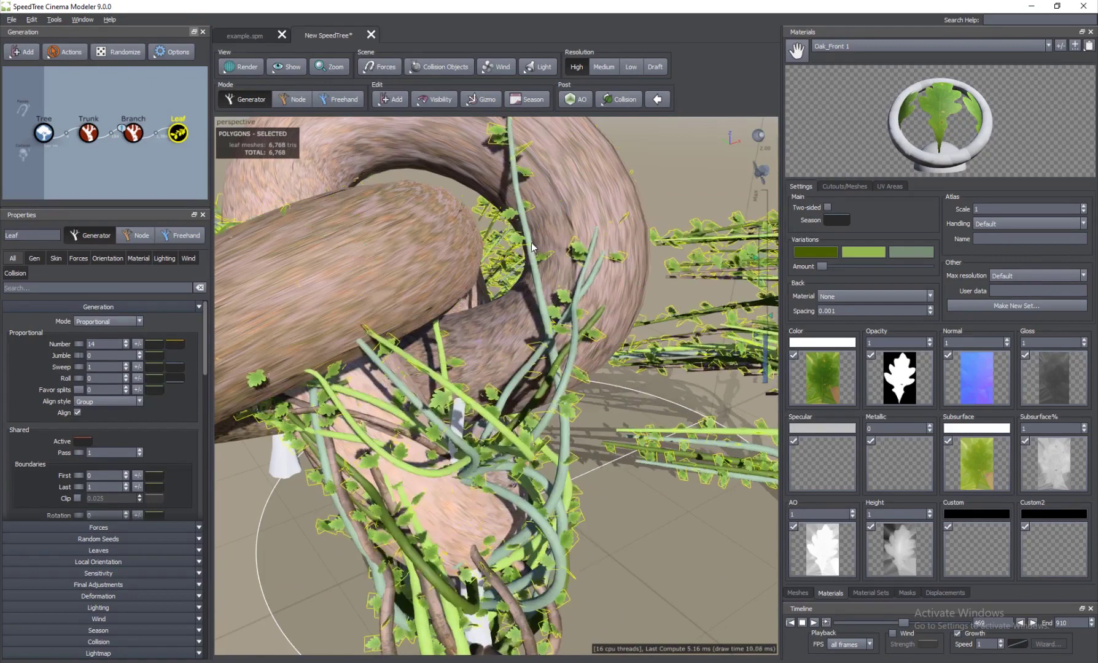
{"action": "left_click", "coordinate": [594, 182]}
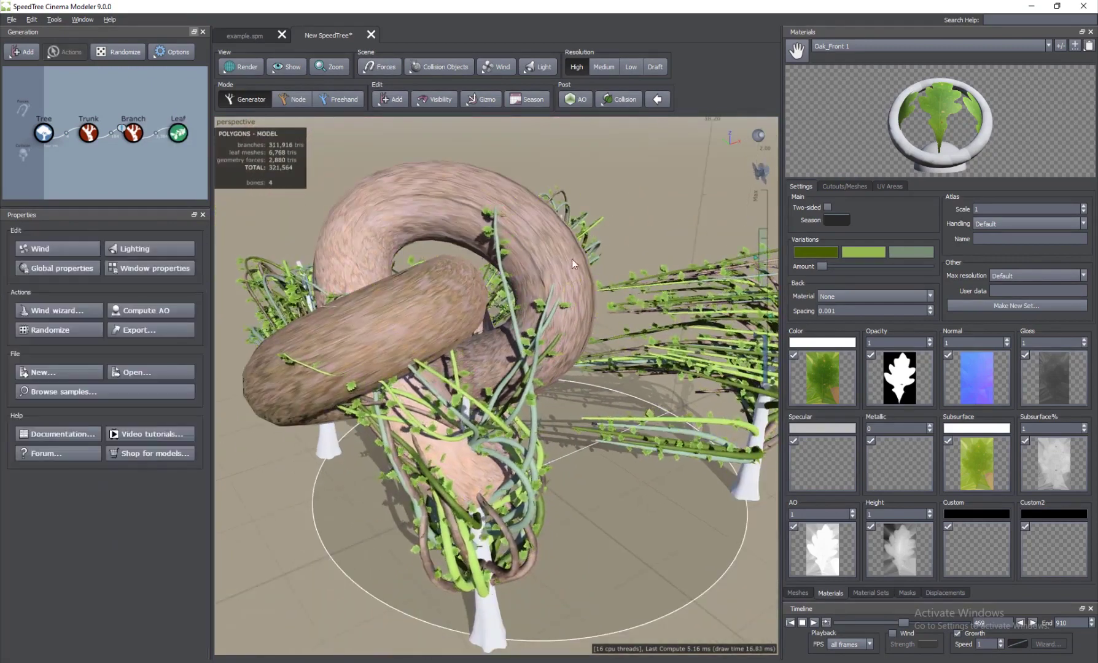
{"action": "scroll", "coordinate": [572, 276], "scroll_direction": "down", "scroll_amount": 2}
{"action": "left_click_drag", "start_coordinate": [566, 313], "coordinate": [531, 388]}
{"action": "scroll", "coordinate": [494, 378], "scroll_direction": "down", "scroll_amount": 3}
{"action": "scroll", "coordinate": [550, 393], "scroll_direction": "up", "scroll_amount": 4}
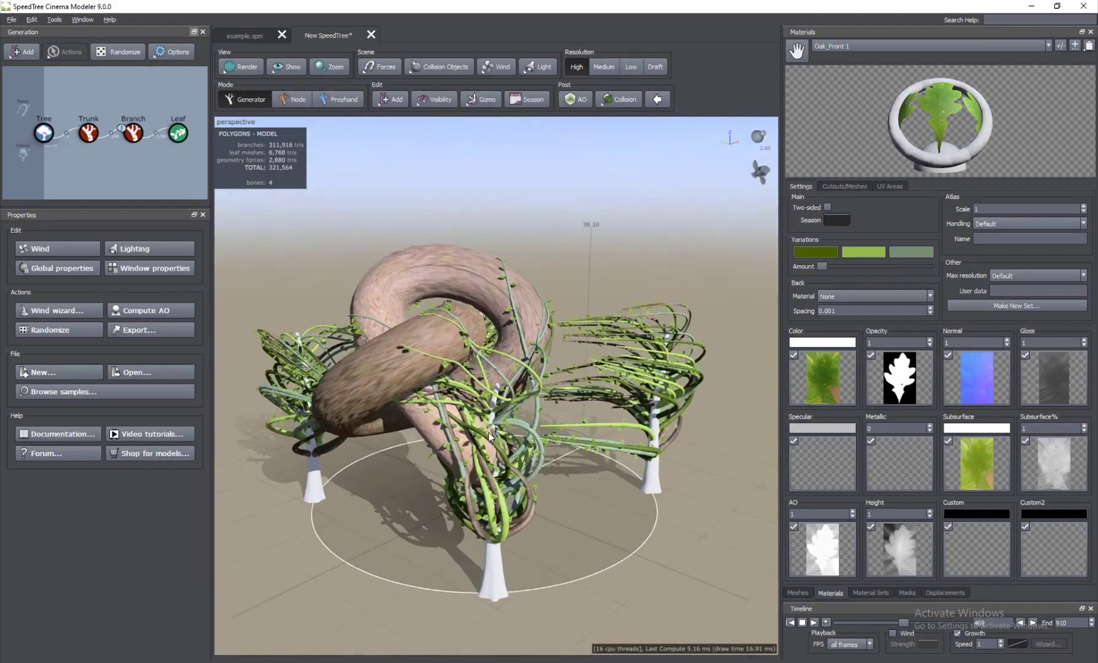
{"action": "scroll", "coordinate": [602, 473], "scroll_direction": "up", "scroll_amount": 2}
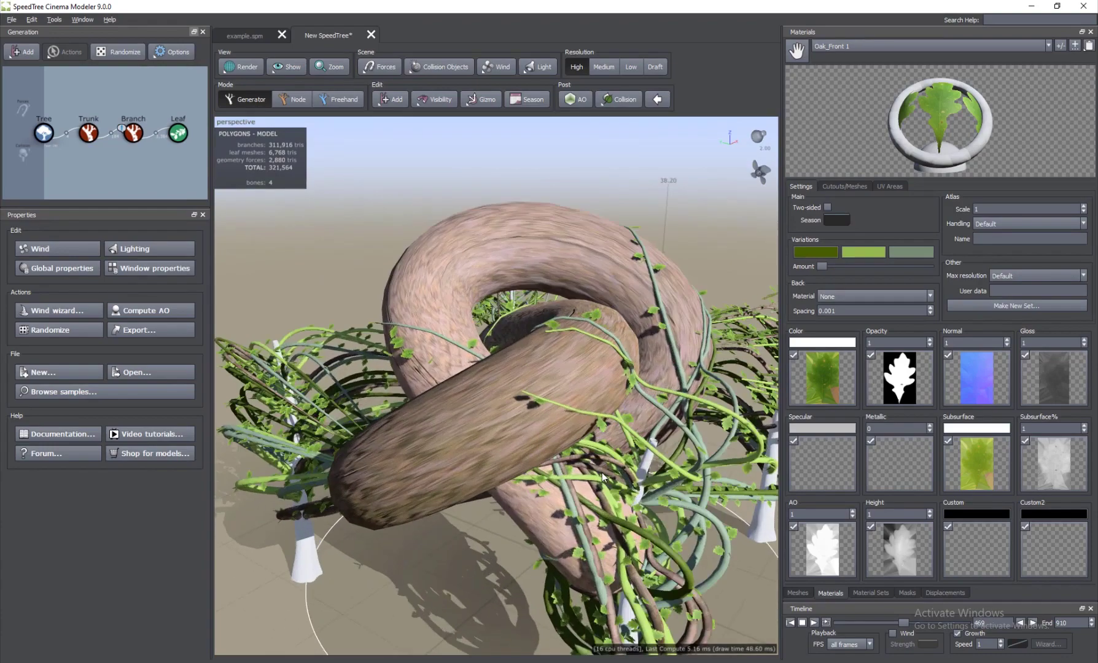
{"action": "scroll", "coordinate": [603, 473], "scroll_direction": "down", "scroll_amount": 3}
{"action": "left_click_drag", "start_coordinate": [487, 447], "coordinate": [595, 467]}
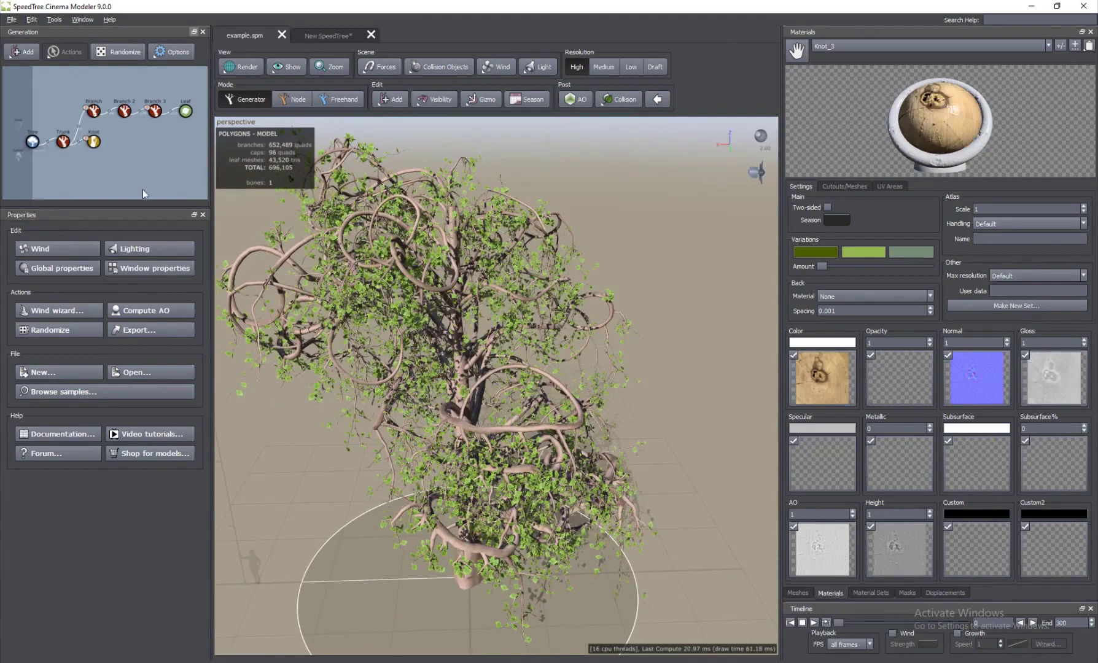
Open the recent Trellis Growth model
{"action": "left_click", "coordinate": [11, 19]}
{"action": "left_click", "coordinate": [25, 35]}
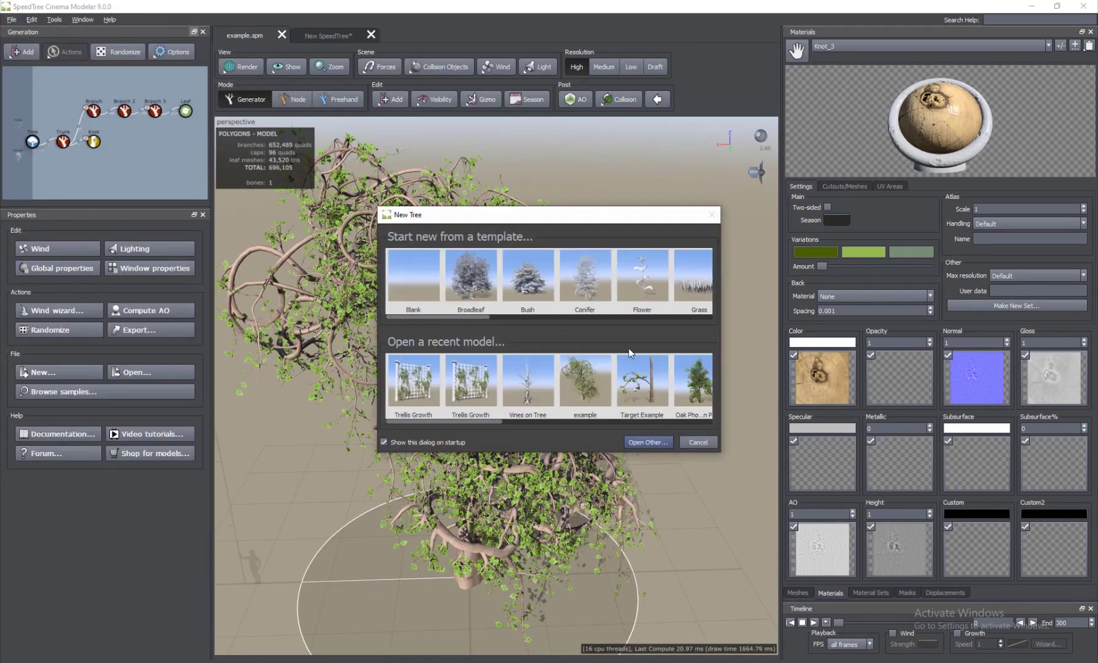
{"action": "left_click_drag", "start_coordinate": [477, 422], "coordinate": [399, 415]}
{"action": "double_click", "coordinate": [423, 386]}
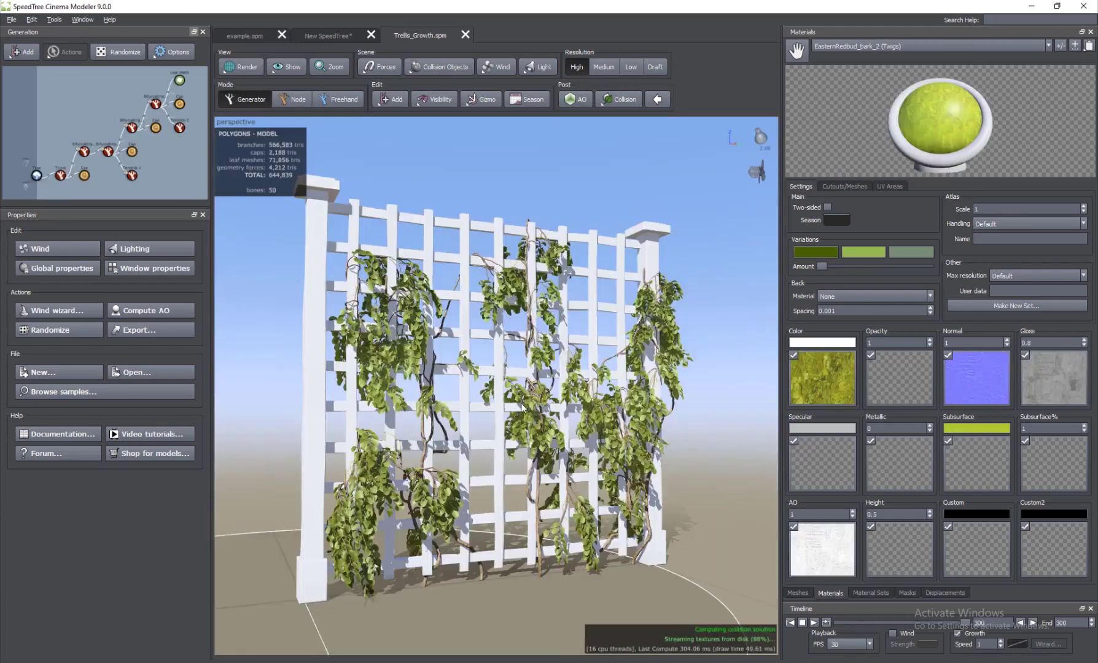
Examine the vines on the trellis up close and inspect the Geometry force settings of the trellis mesh
{"action": "mouse_move", "coordinate": [480, 418]}
{"action": "left_mouse_down"}
{"action": "mouse_move", "coordinate": [516, 405]}
{"action": "mouse_move", "coordinate": [485, 446]}
{"action": "mouse_move", "coordinate": [496, 434]}
{"action": "left_mouse_up"}
{"action": "scroll", "coordinate": [453, 381], "scroll_direction": "up", "scroll_amount": 3}
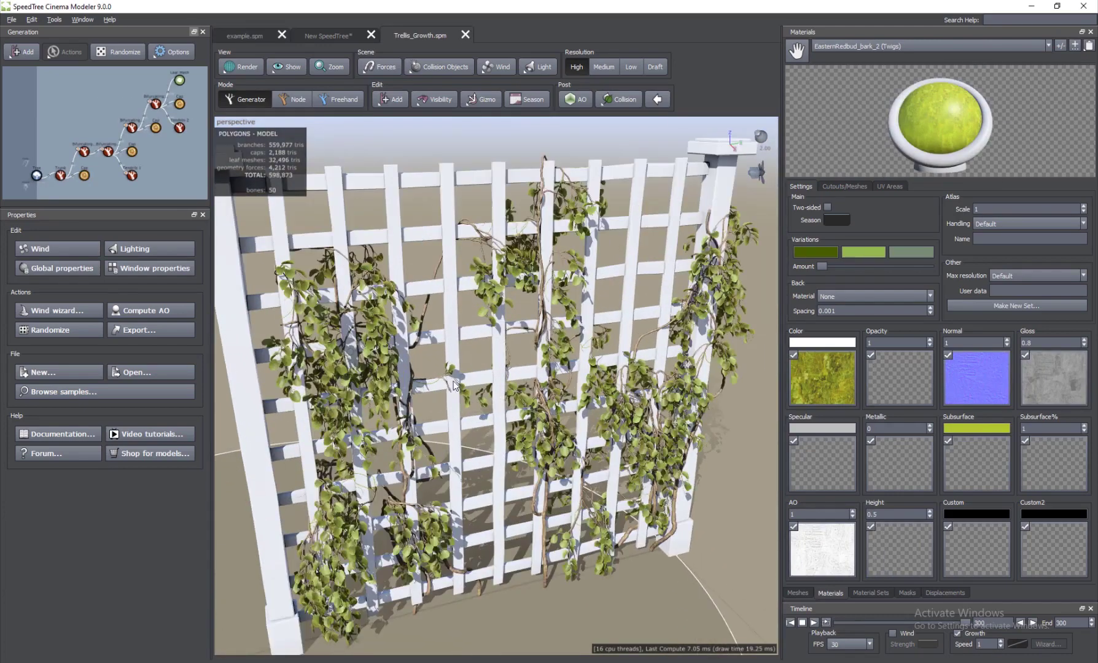
{"action": "left_click", "coordinate": [423, 307]}
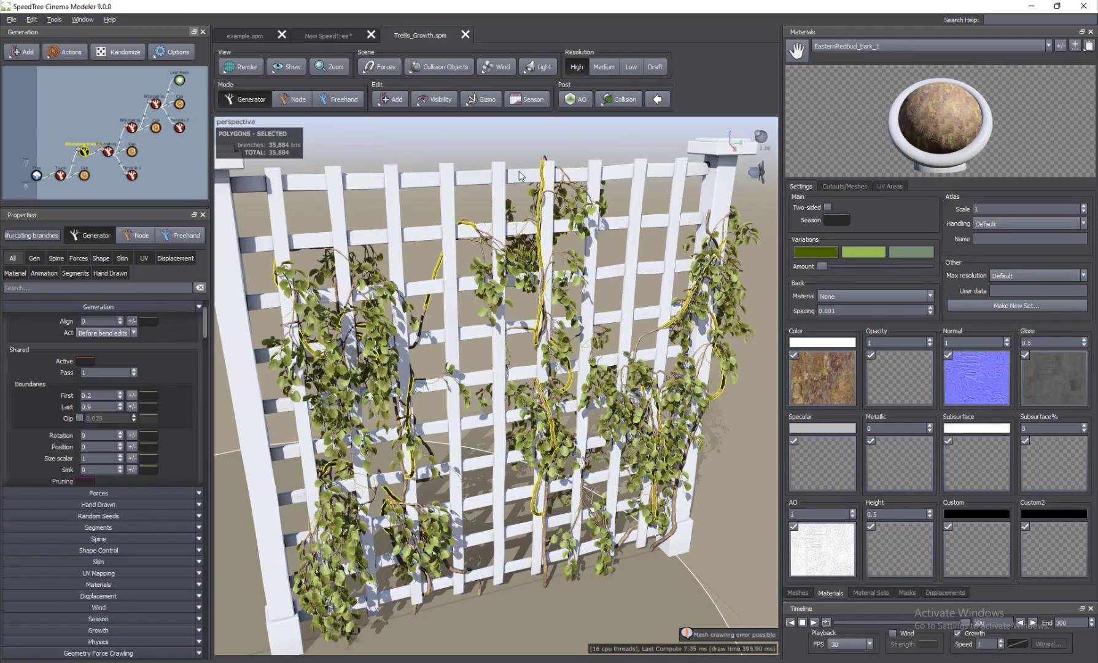
{"action": "left_click", "coordinate": [456, 178]}
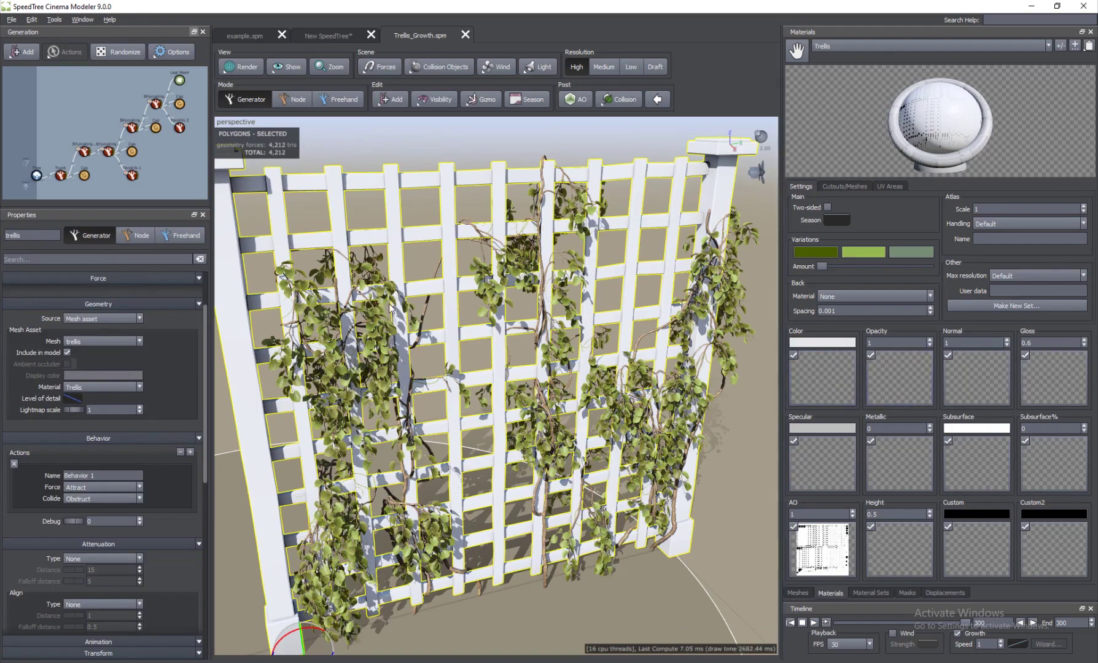
Compare the Forces and Geometry Force Crawling settings of the Trunk generator with those of a bifurcating branches generator
{"action": "left_click", "coordinate": [428, 308]}
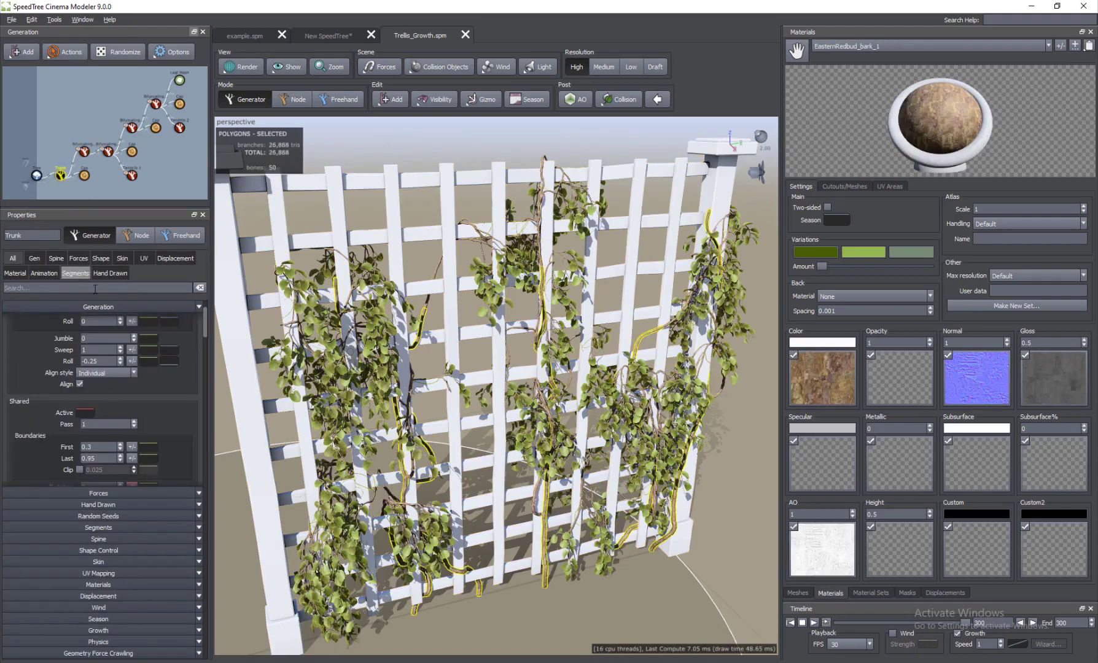
{"action": "left_click", "coordinate": [78, 258]}
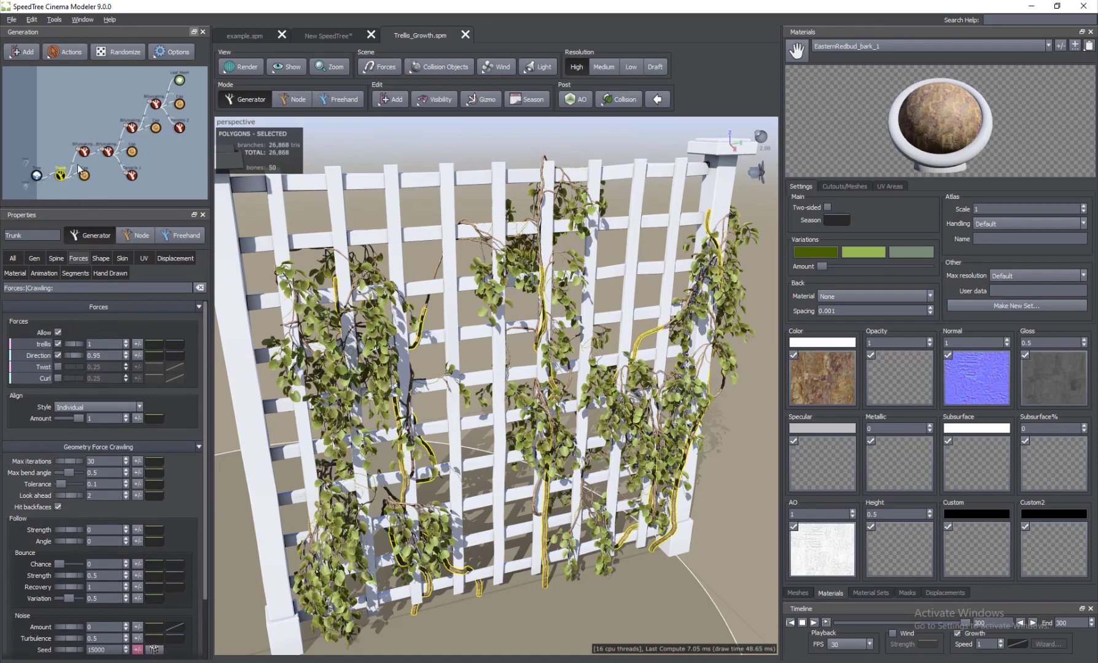
{"action": "left_click", "coordinate": [108, 154]}
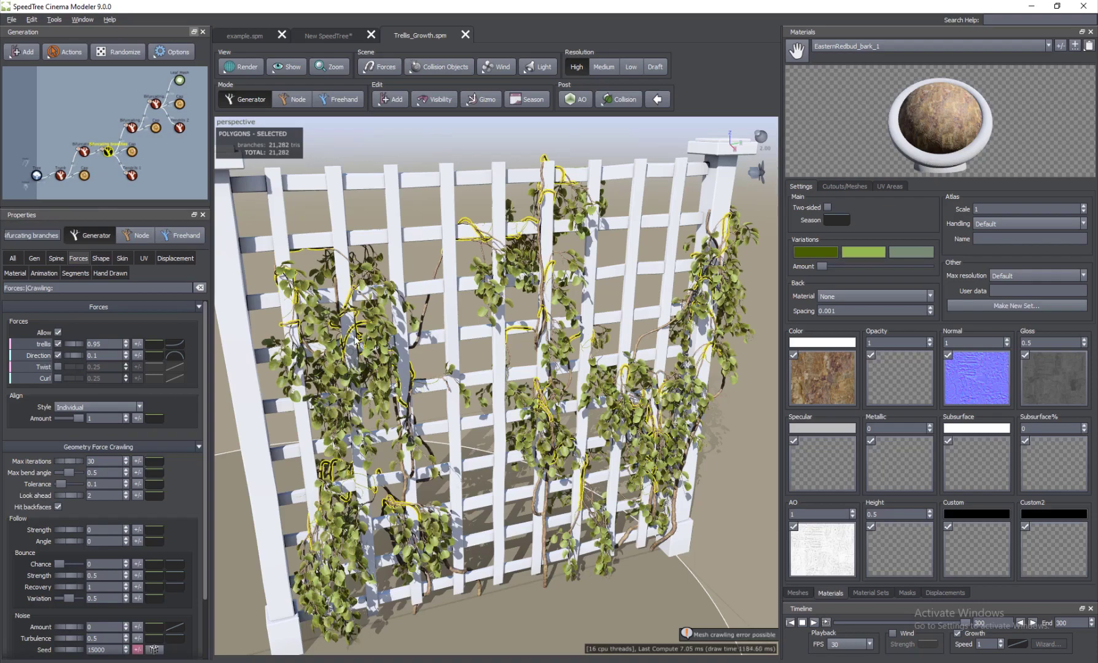
Inspect how the selected branches follow the lattice, and replay the trellis growth animation from the start
{"action": "scroll", "coordinate": [339, 365], "scroll_direction": "up", "scroll_amount": 3}
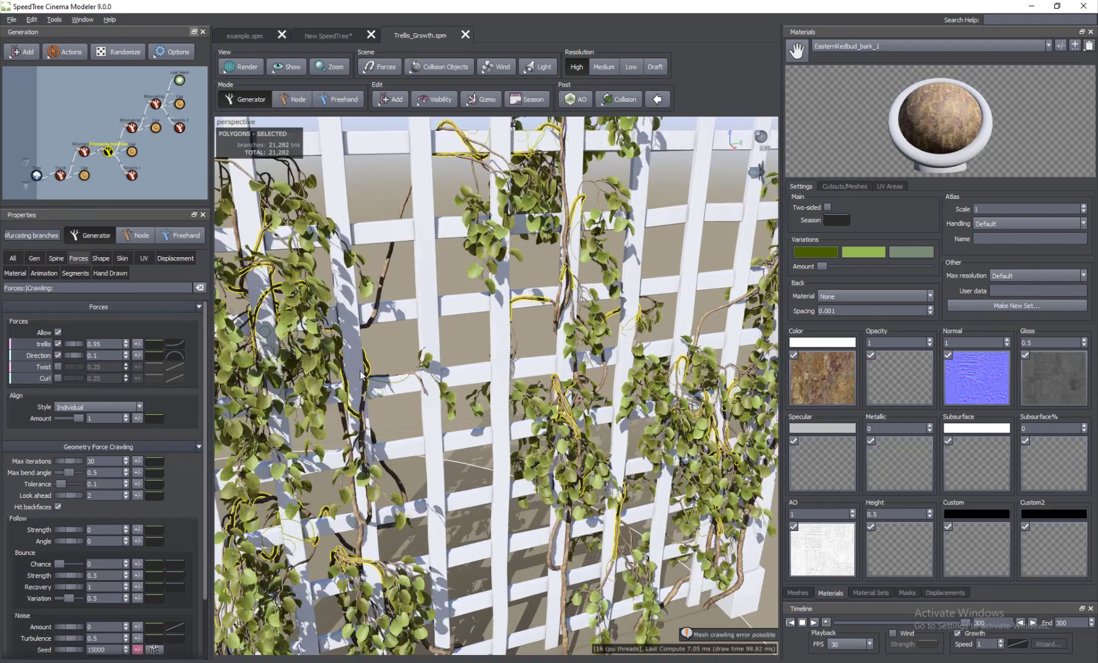
{"action": "left_click_drag", "start_coordinate": [360, 372], "coordinate": [580, 470]}
{"action": "scroll", "coordinate": [516, 405], "scroll_direction": "down", "scroll_amount": 3}
{"action": "left_click", "coordinate": [789, 624]}
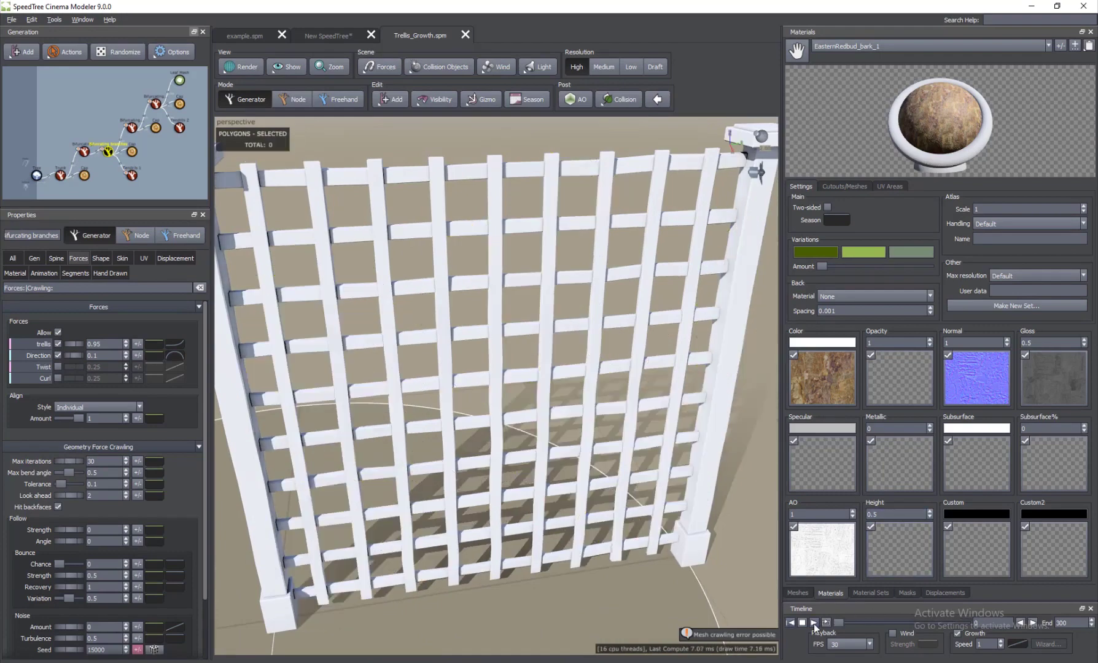
{"action": "left_click", "coordinate": [814, 624]}
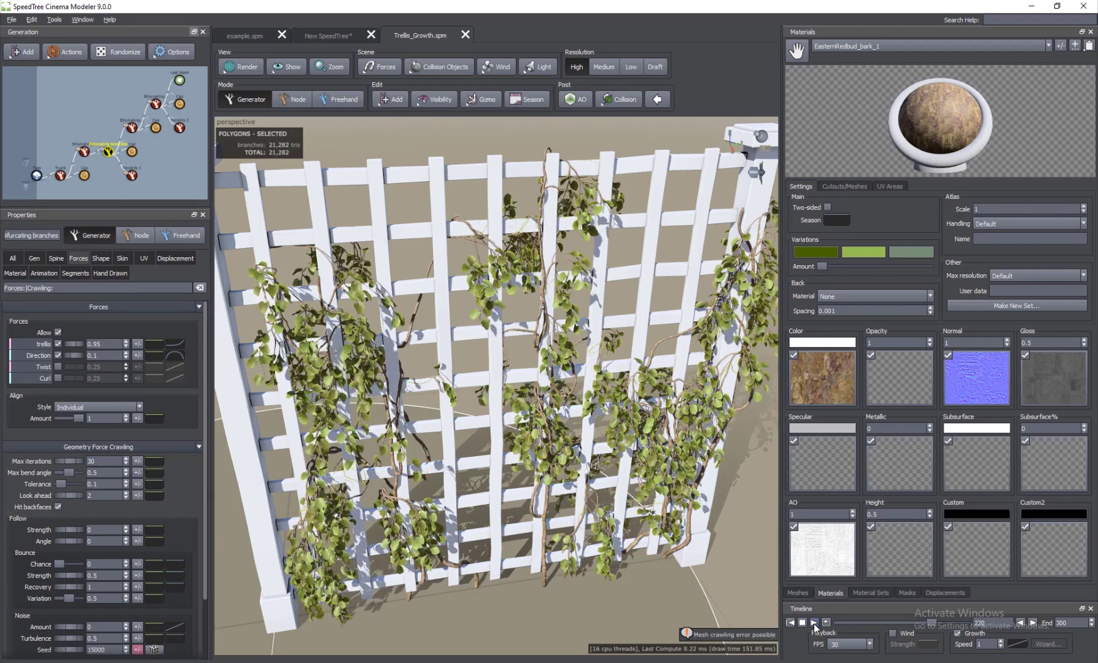
Examine the grown vines across the whole trellis, and close the Trellis_Growth model to return to the New SpeedTree model
{"action": "mouse_move", "coordinate": [474, 470]}
{"action": "left_mouse_down"}
{"action": "mouse_move", "coordinate": [553, 467]}
{"action": "mouse_move", "coordinate": [529, 412]}
{"action": "mouse_move", "coordinate": [490, 403]}
{"action": "mouse_move", "coordinate": [454, 458]}
{"action": "mouse_move", "coordinate": [473, 445]}
{"action": "mouse_move", "coordinate": [433, 454]}
{"action": "mouse_move", "coordinate": [489, 466]}
{"action": "mouse_move", "coordinate": [481, 469]}
{"action": "left_mouse_up"}
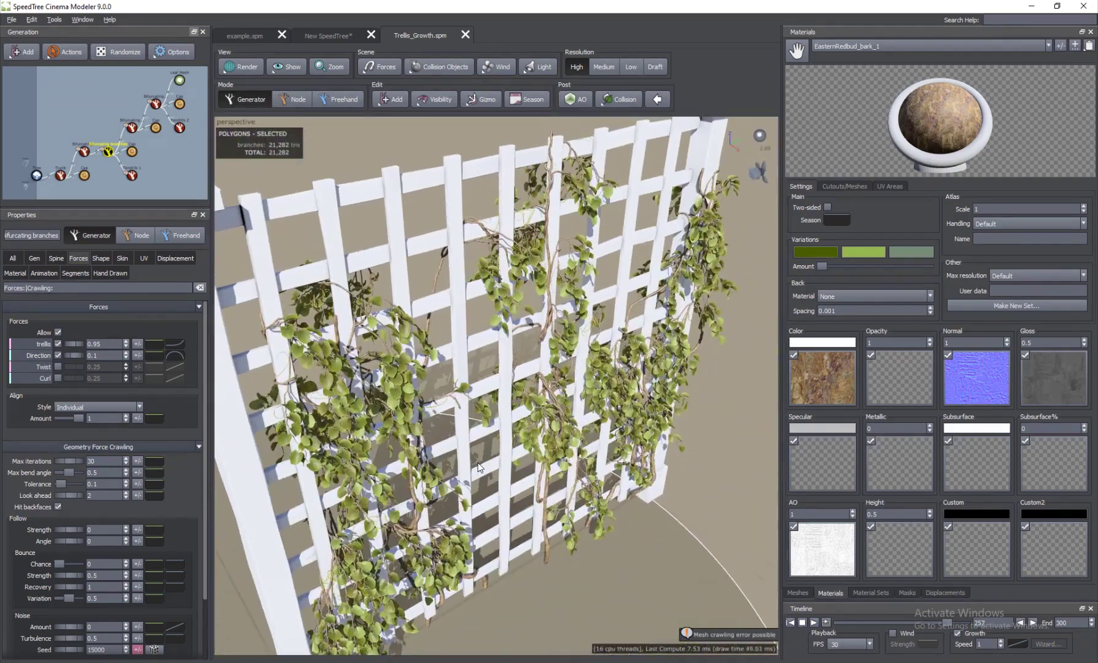
{"action": "scroll", "coordinate": [531, 445], "scroll_direction": "down", "scroll_amount": 5}
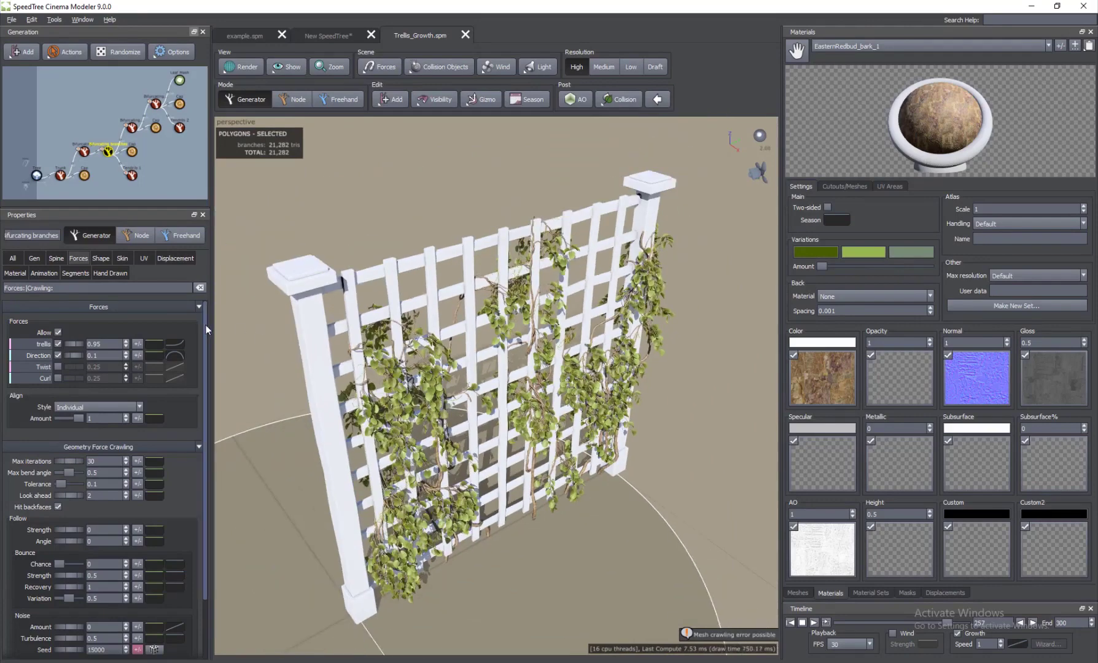
{"action": "left_click_drag", "start_coordinate": [212, 326], "coordinate": [179, 326]}
{"action": "scroll", "coordinate": [495, 387], "scroll_direction": "down", "scroll_amount": 3}
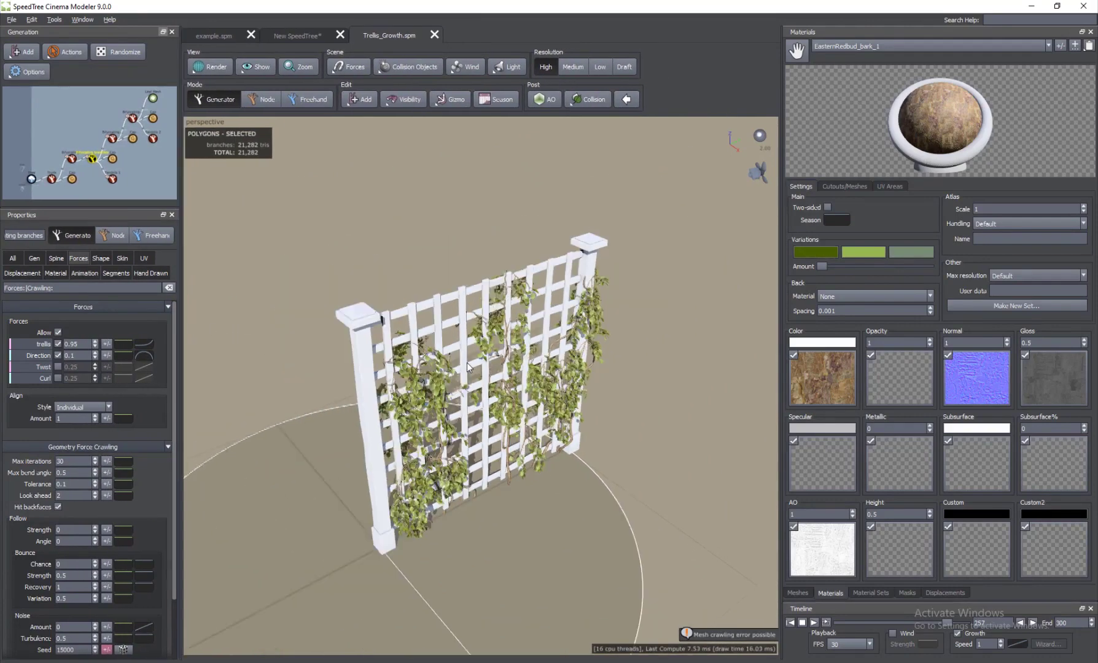
{"action": "mouse_move", "coordinate": [495, 386]}
{"action": "left_mouse_down"}
{"action": "mouse_move", "coordinate": [453, 392]}
{"action": "mouse_move", "coordinate": [485, 388]}
{"action": "left_mouse_up"}
{"action": "scroll", "coordinate": [485, 389], "scroll_direction": "up", "scroll_amount": 2}
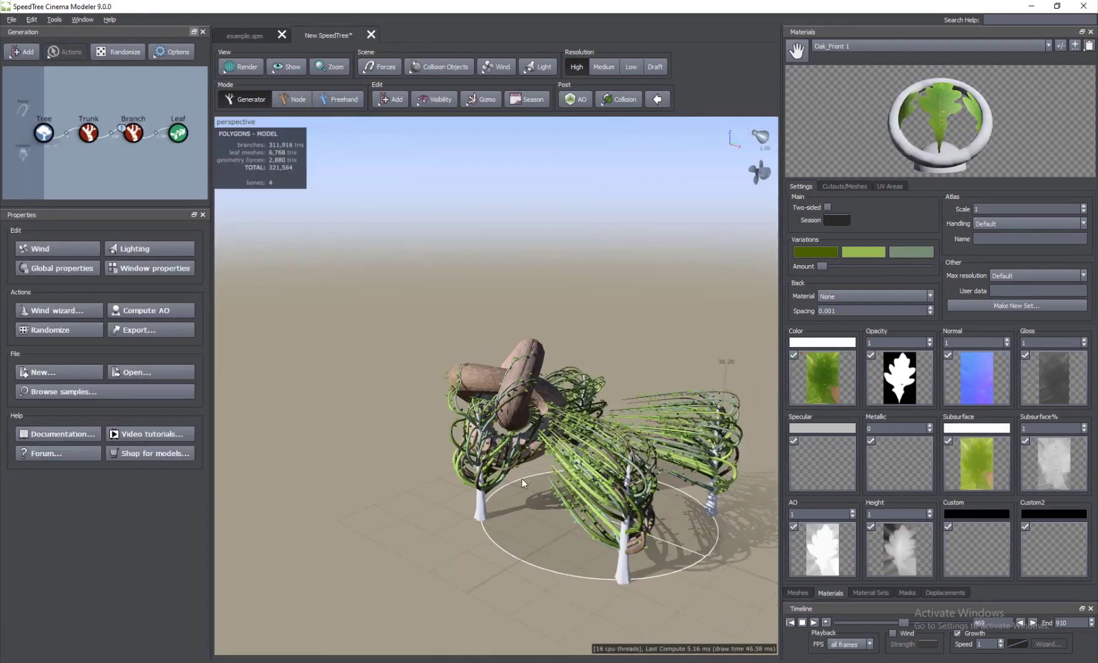
Move the torusknot Geometry force closer to the middle of the group of trees and check how the branches reach it
{"action": "scroll", "coordinate": [544, 472], "scroll_direction": "up", "scroll_amount": 4}
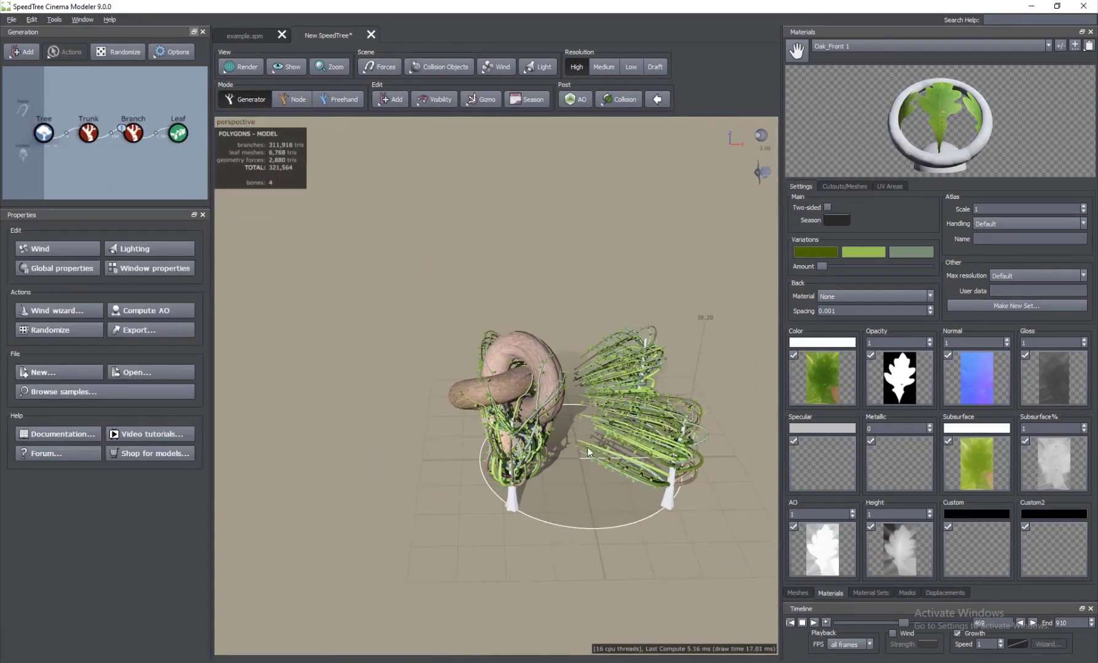
{"action": "left_click_drag", "start_coordinate": [544, 472], "coordinate": [472, 351]}
{"action": "left_click", "coordinate": [468, 346]}
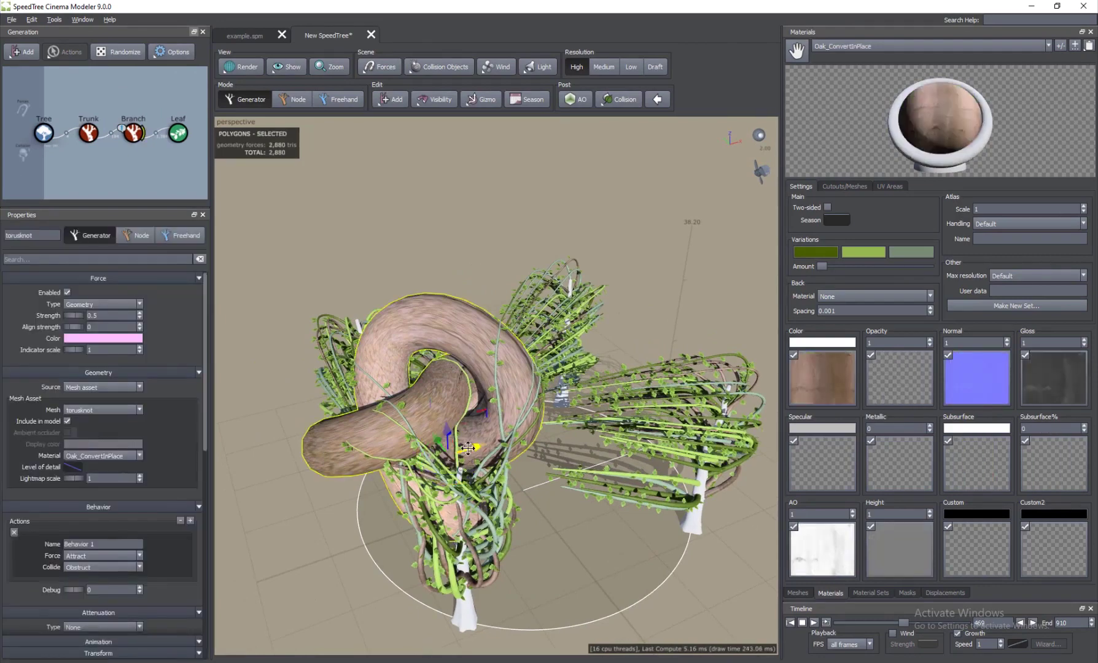
{"action": "left_click_drag", "start_coordinate": [454, 462], "coordinate": [557, 430]}
{"action": "left_click", "coordinate": [632, 274]}
{"action": "left_click_drag", "start_coordinate": [632, 274], "coordinate": [625, 385]}
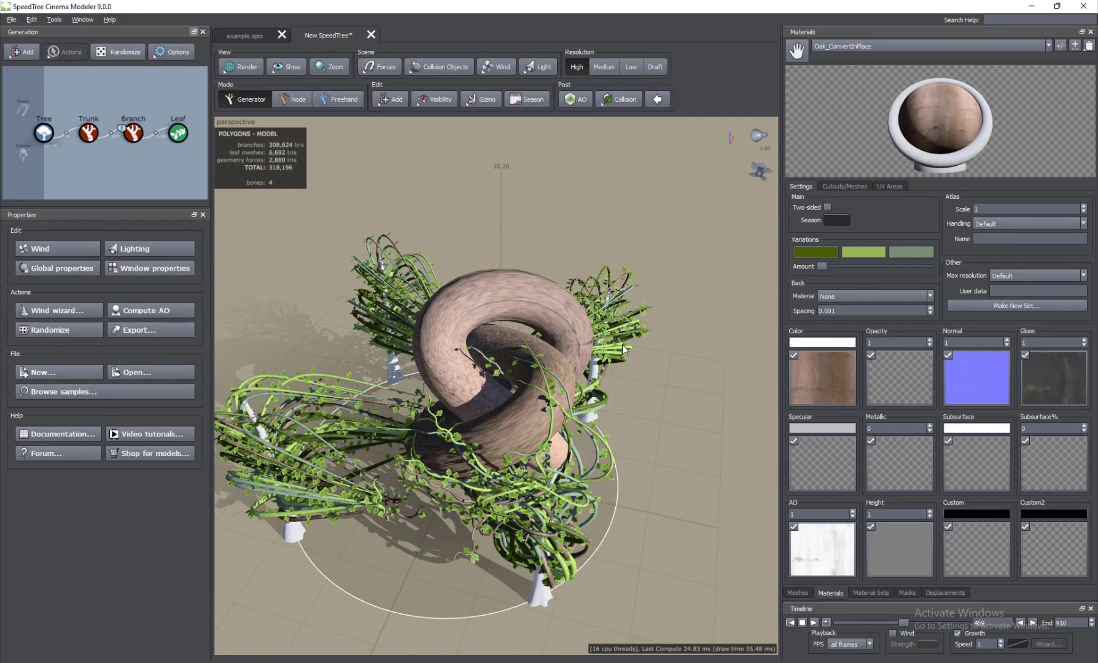
{"action": "left_click_drag", "start_coordinate": [622, 345], "coordinate": [462, 483]}
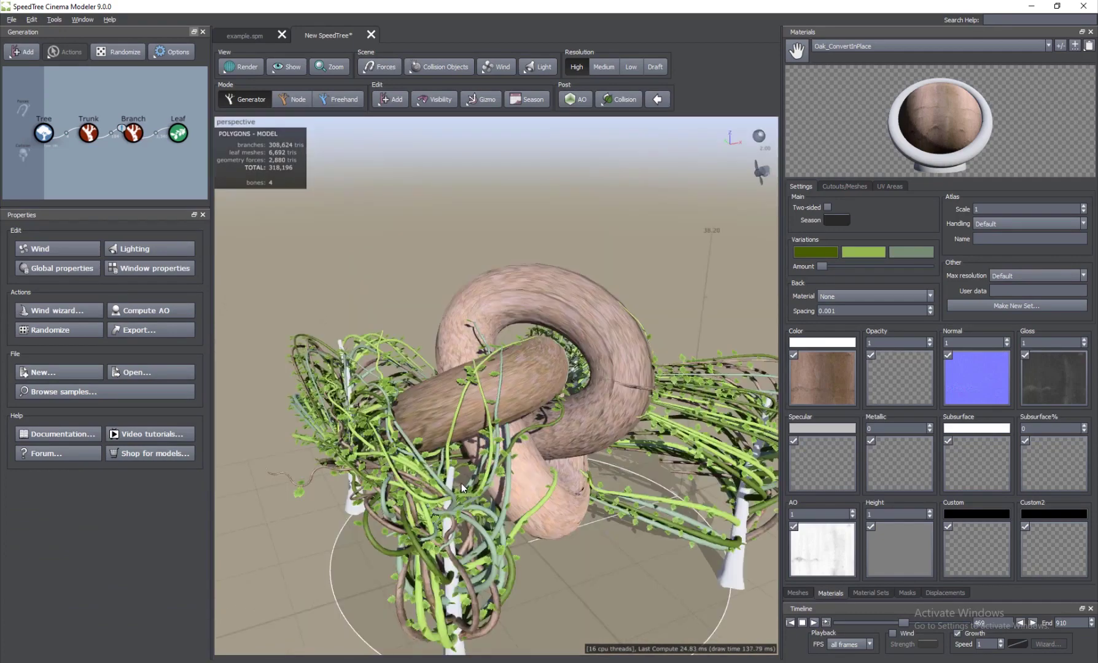